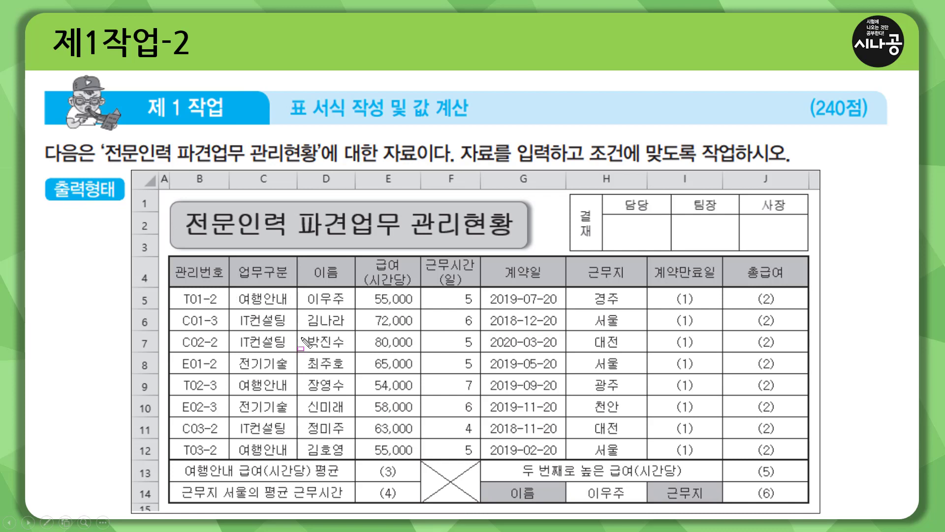
pyautogui.moveTo(669, 288)
pyautogui.mouseDown()
pyautogui.moveTo(703, 457)
pyautogui.moveTo(797, 461)
pyautogui.mouseUp()
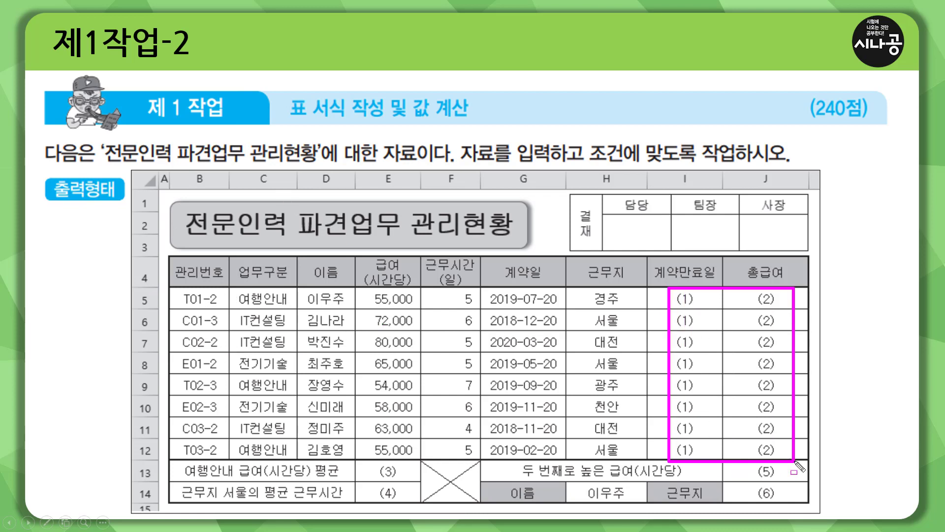
pyautogui.moveTo(374, 462)
pyautogui.mouseDown()
pyautogui.moveTo(395, 499)
pyautogui.moveTo(408, 503)
pyautogui.mouseUp()
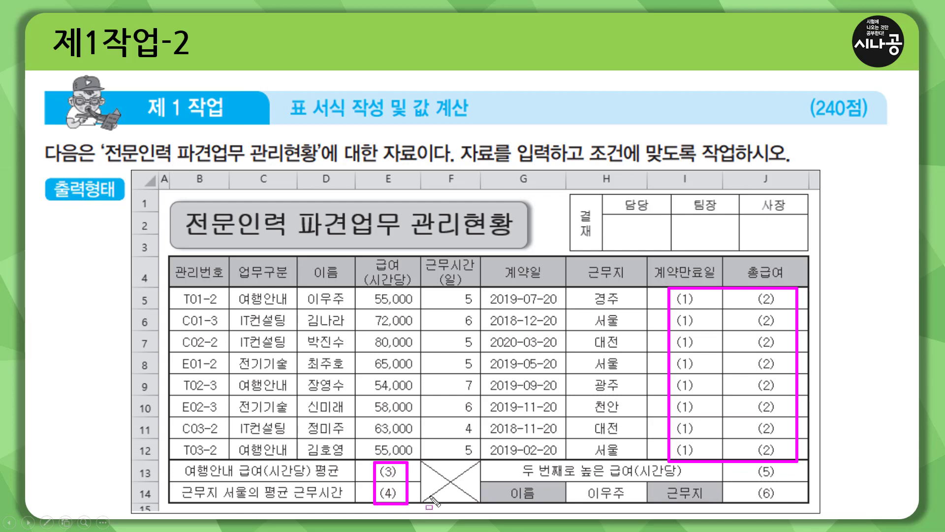
pyautogui.moveTo(749, 462); pyautogui.dragTo(783, 503)
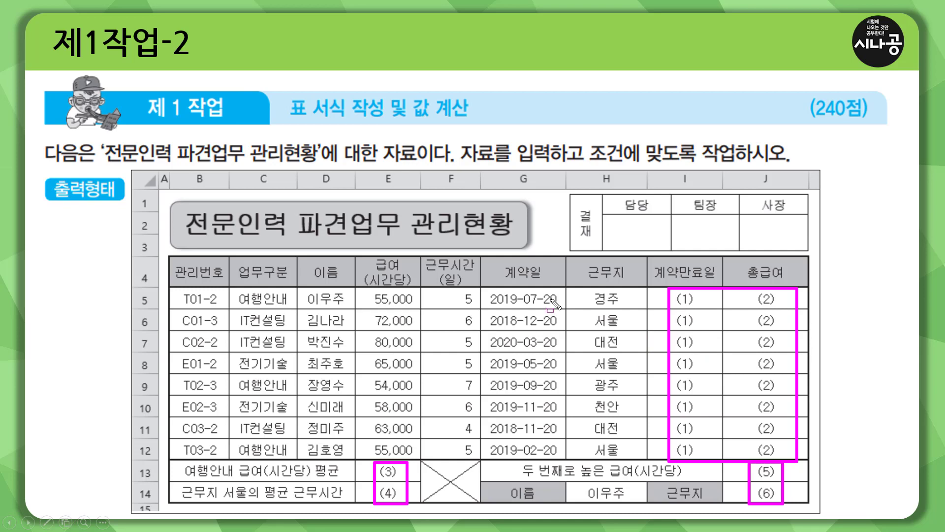
pyautogui.press('Right')
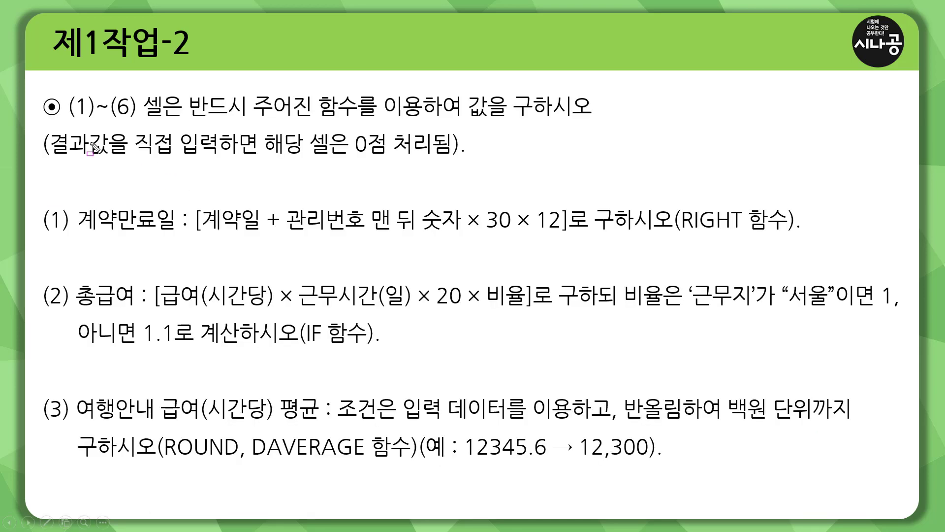
pyautogui.moveTo(65, 120); pyautogui.dragTo(606, 122)
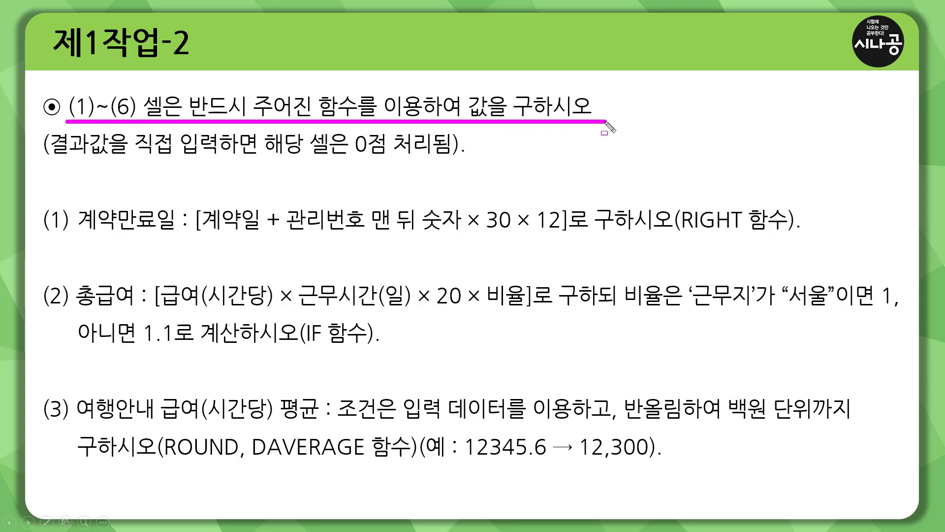
pyautogui.moveTo(248, 88); pyautogui.dragTo(359, 121)
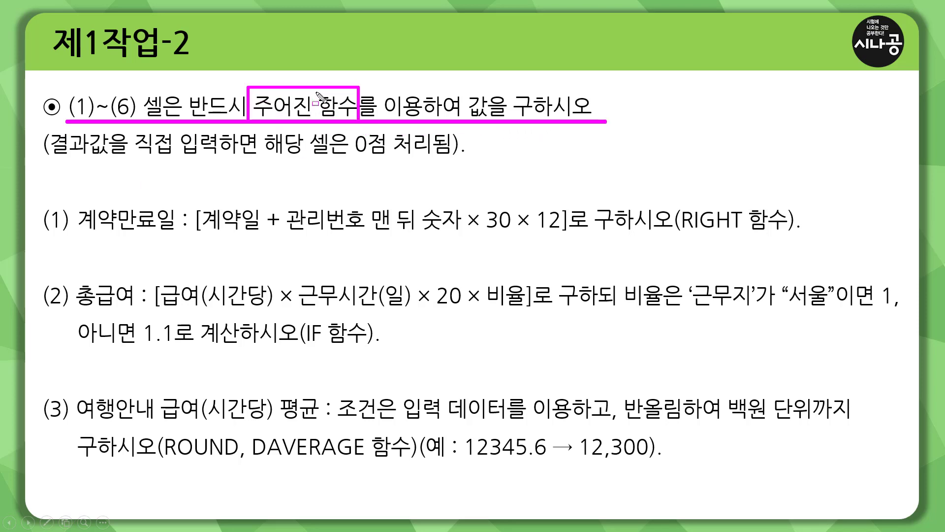
pyautogui.moveTo(49, 158); pyautogui.dragTo(256, 158)
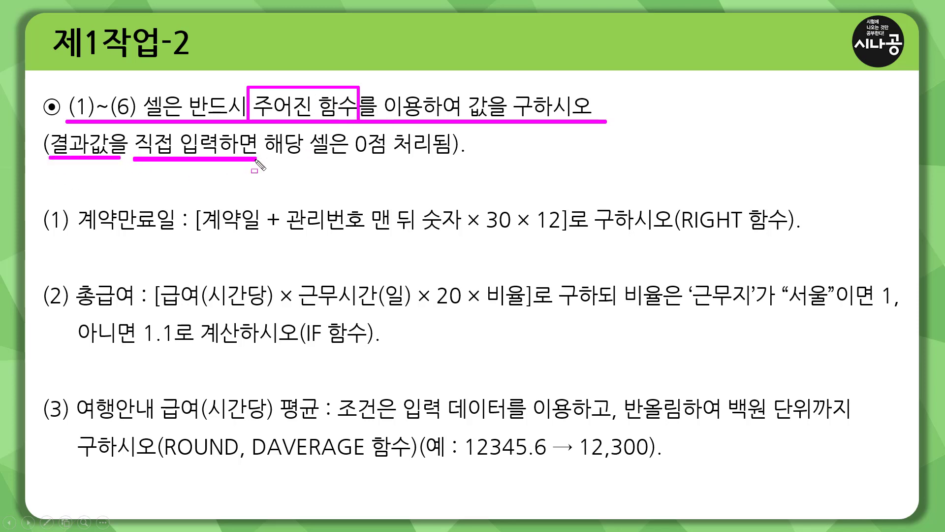
pyautogui.moveTo(347, 157); pyautogui.dragTo(449, 157)
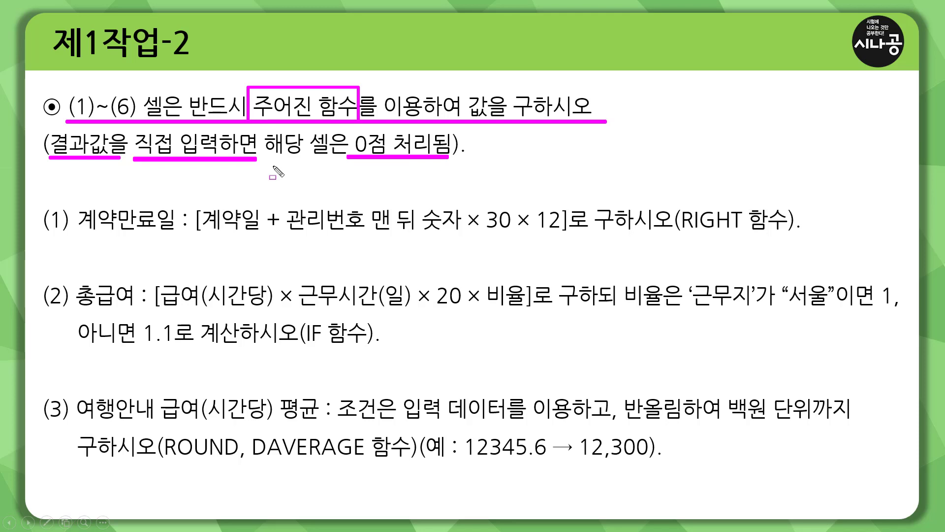
pyautogui.moveTo(46, 237); pyautogui.dragTo(178, 237)
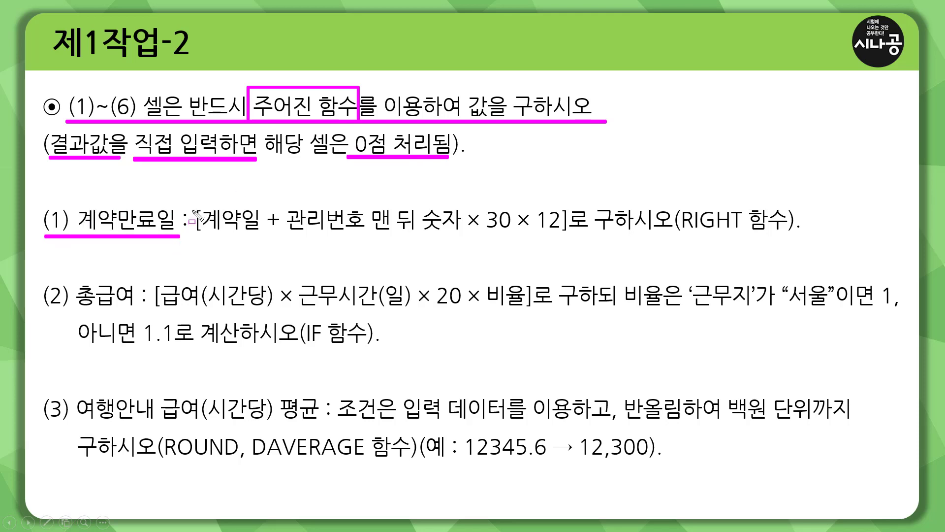
pyautogui.moveTo(192, 203); pyautogui.dragTo(674, 237)
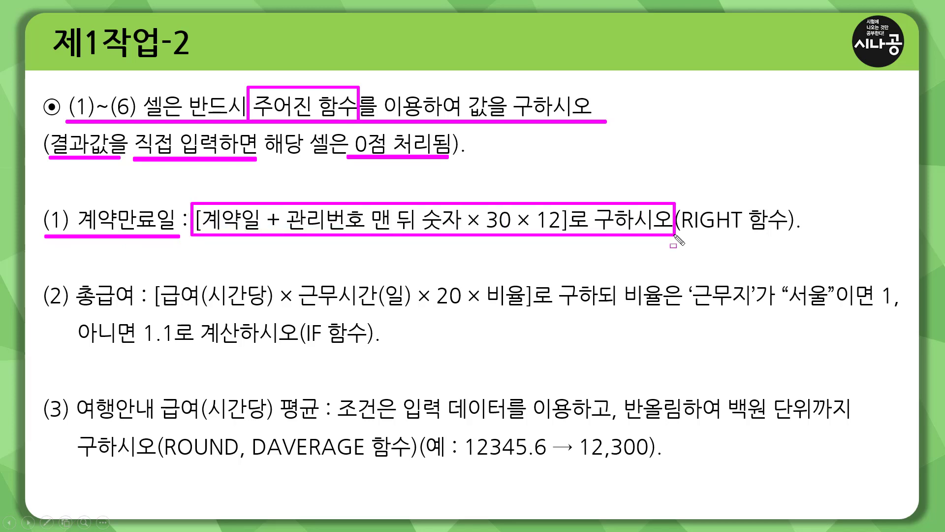
# Switch to the Excel workbook and examine the contract dates and management numbers against the RIGHT-function requirement for the contract expiry column
pyautogui.hotkey('alt', 'Tab')
pyautogui.moveTo(671, 159); pyautogui.dragTo(917, 157)
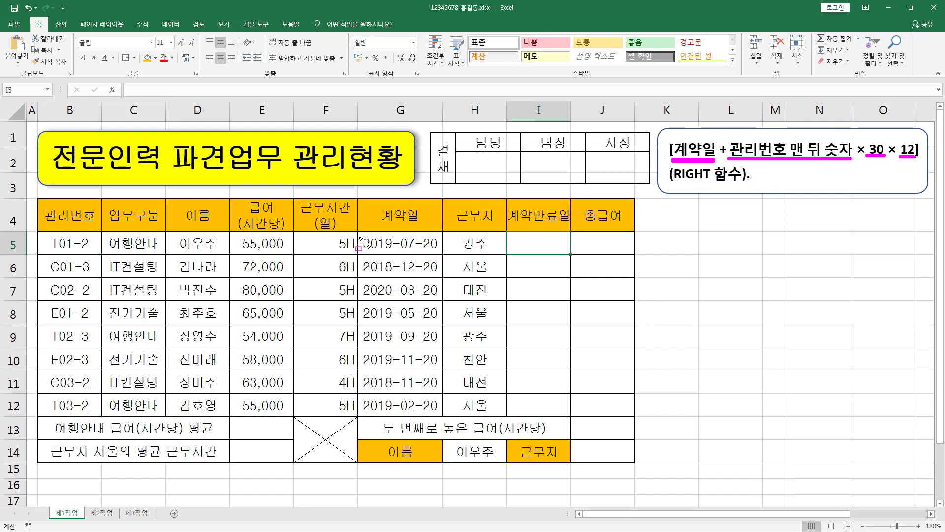
pyautogui.moveTo(360, 236); pyautogui.dragTo(440, 253)
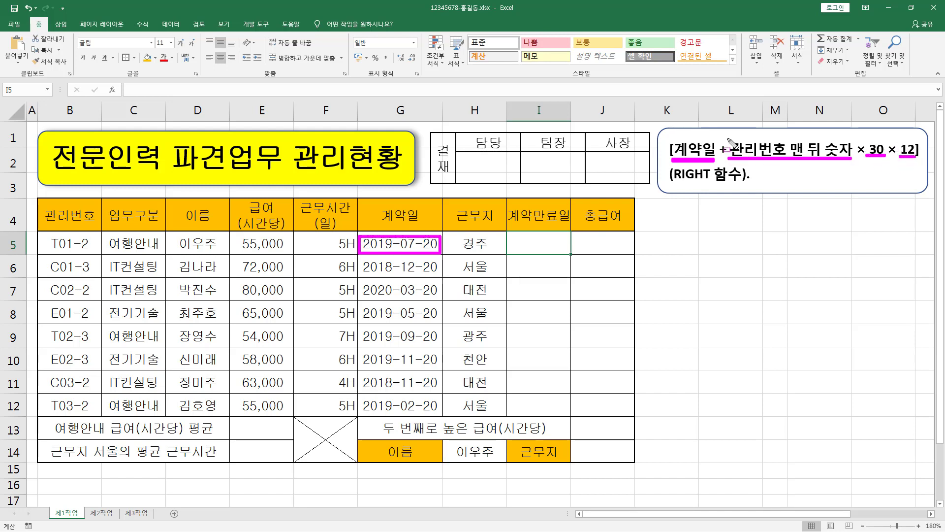
pyautogui.moveTo(727, 142)
pyautogui.mouseDown()
pyautogui.moveTo(758, 162)
pyautogui.moveTo(854, 163)
pyautogui.mouseUp()
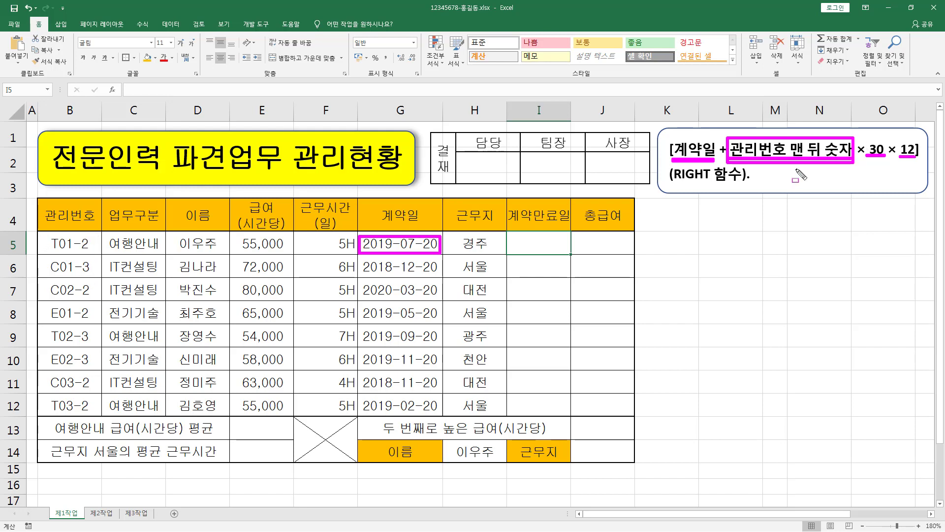
pyautogui.moveTo(77, 232); pyautogui.dragTo(92, 416)
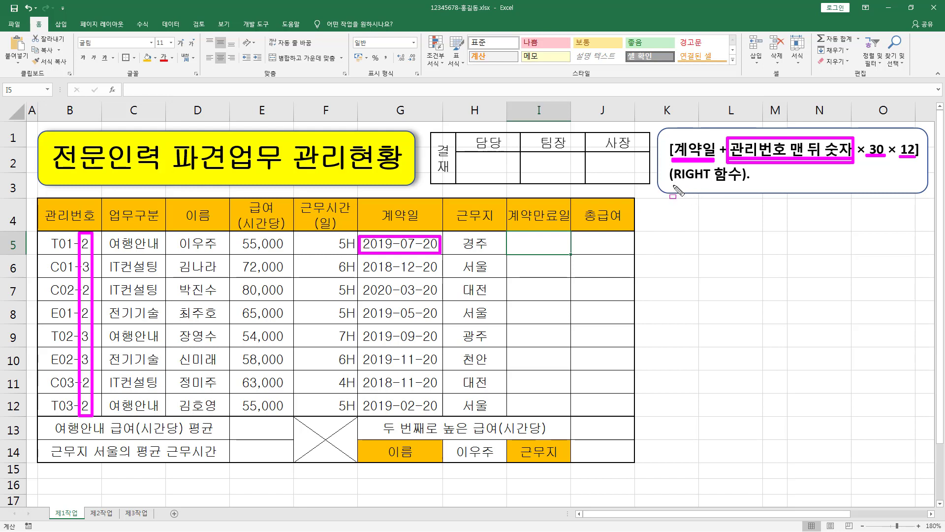
pyautogui.moveTo(674, 186); pyautogui.dragTo(741, 185)
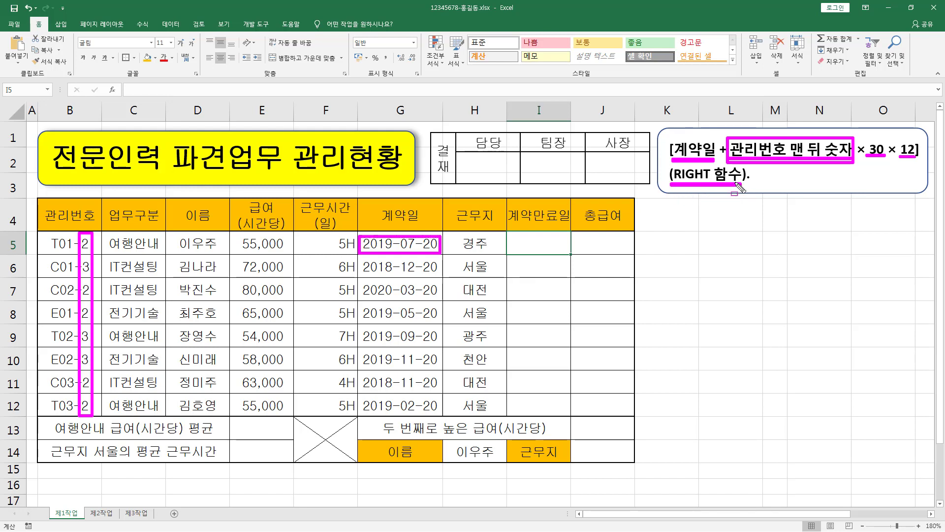
pyautogui.press('e')
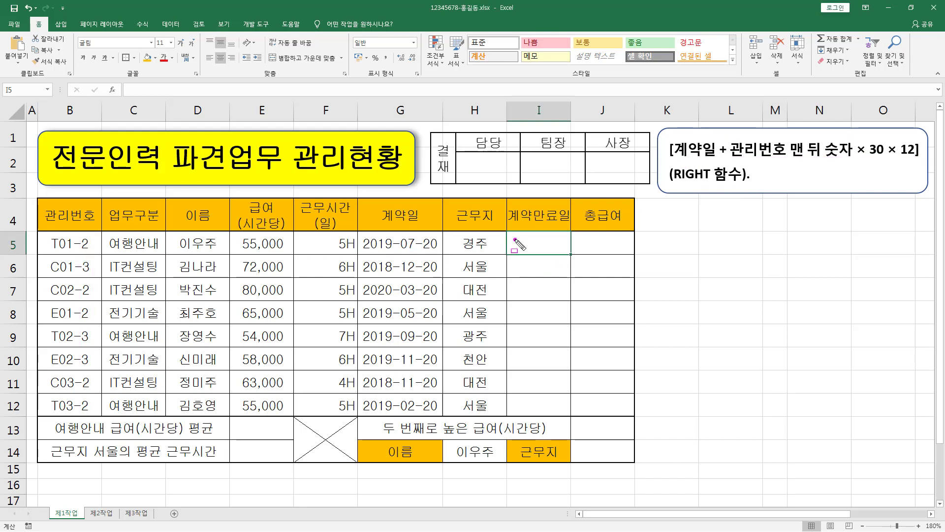
pyautogui.moveTo(514, 238)
pyautogui.mouseDown()
pyautogui.moveTo(546, 291)
pyautogui.moveTo(567, 409)
pyautogui.mouseUp()
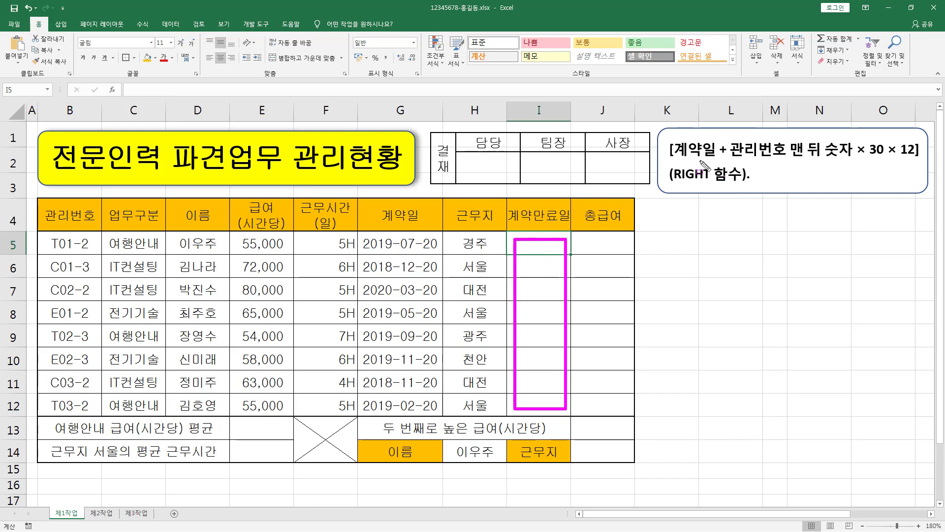
pyautogui.press('Escape')
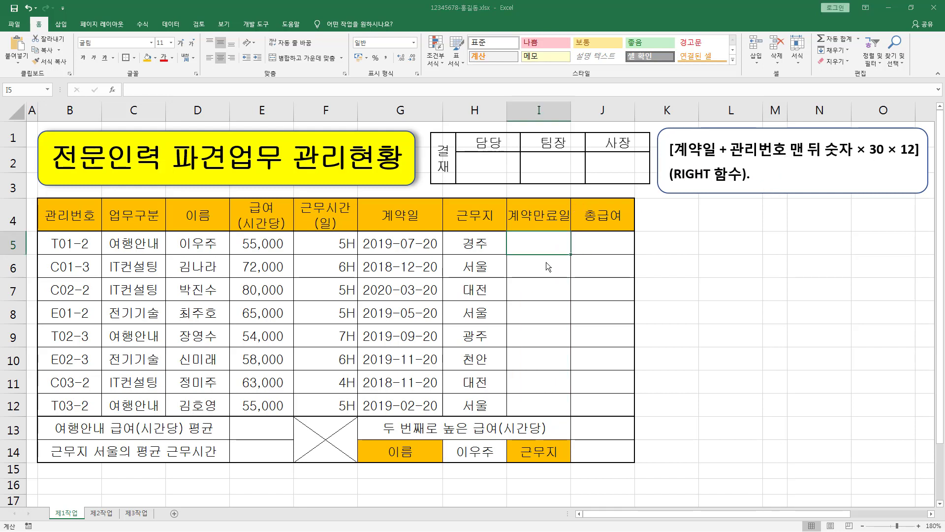
# Start a formula for the contract expiry cells I5:I12 with the contract date reference and a plus sign, =G5+
pyautogui.moveTo(536, 248); pyautogui.dragTo(547, 401)
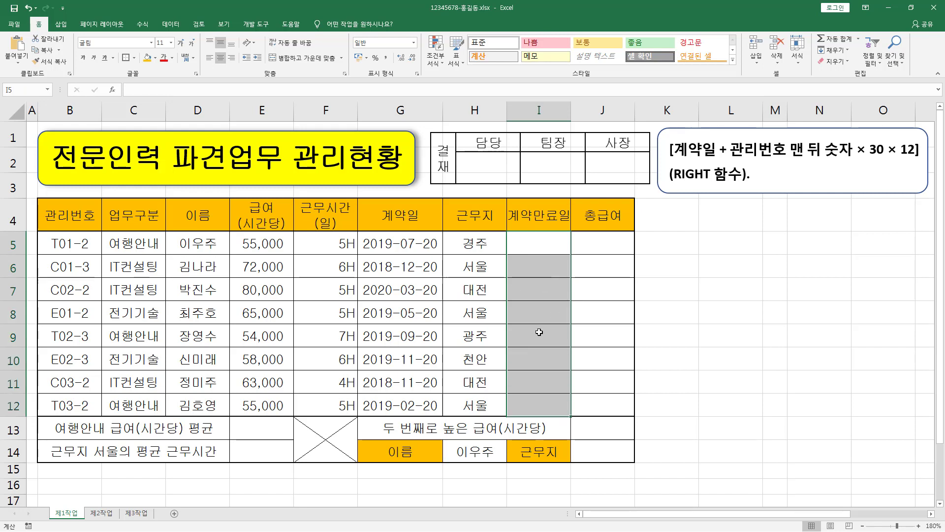
pyautogui.write('=')
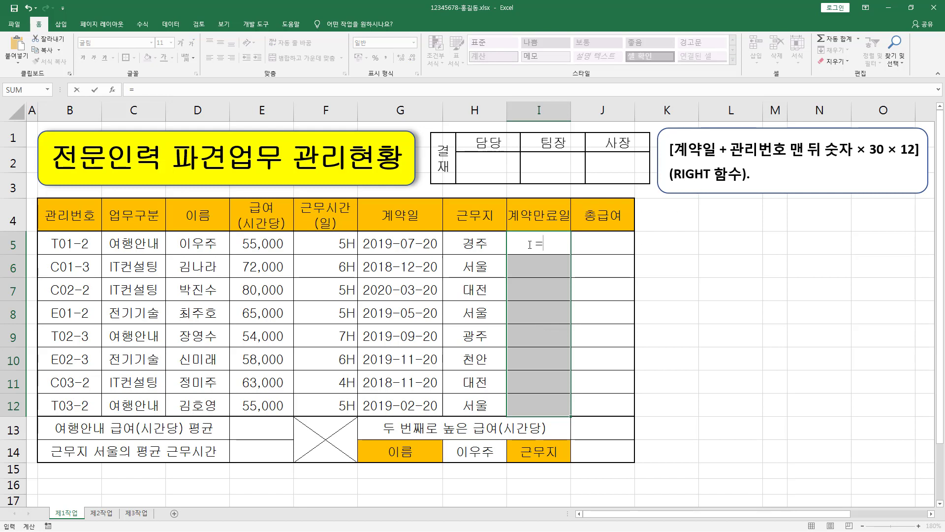
pyautogui.moveTo(524, 250); pyautogui.dragTo(553, 252)
pyautogui.moveTo(363, 252); pyautogui.dragTo(435, 251)
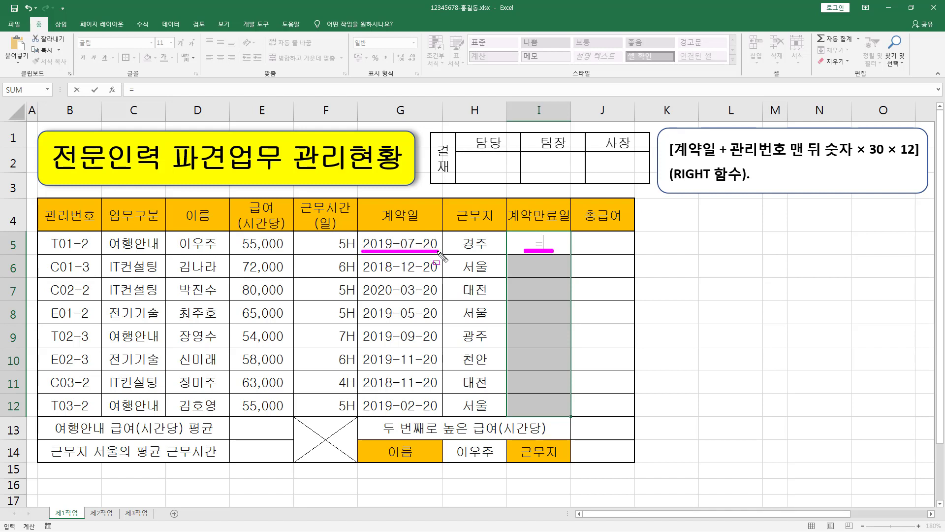
pyautogui.press('Escape')
pyautogui.click(416, 245)
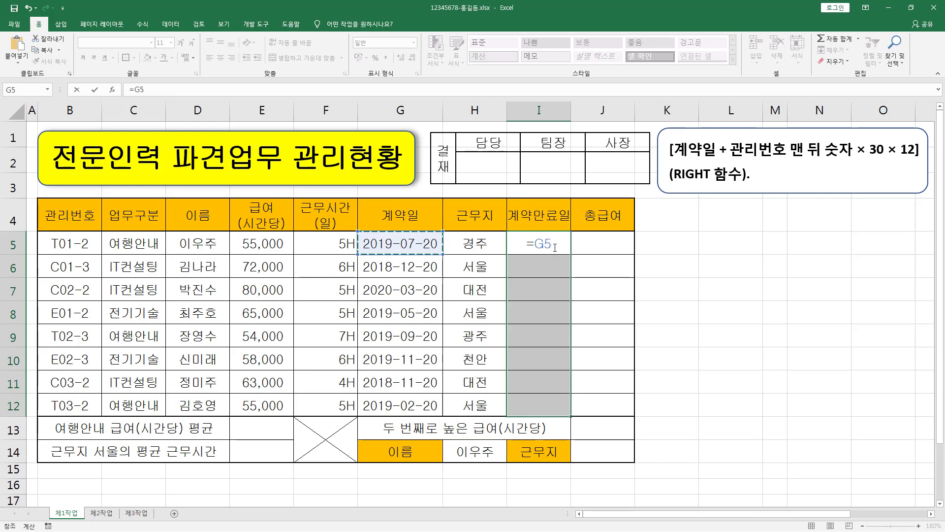
pyautogui.write('+')
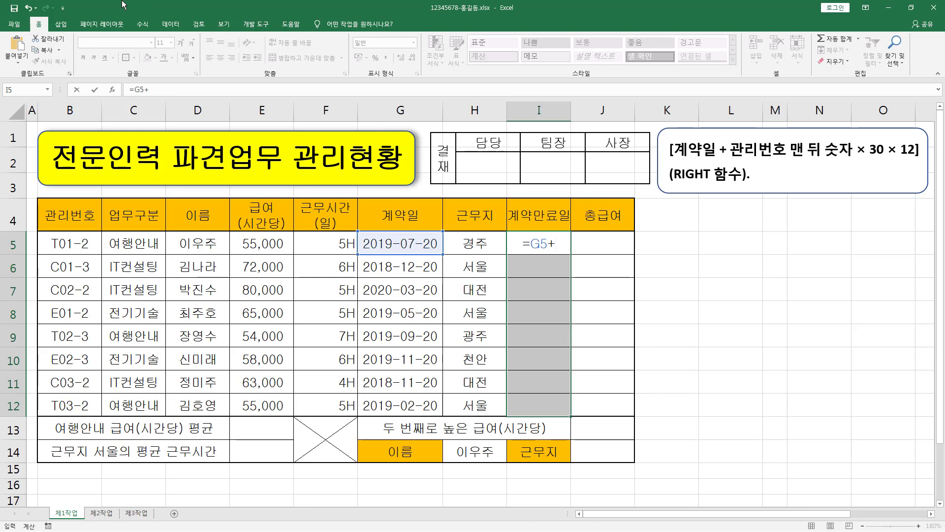
# Append the RIGHT function to the expiry formula and open its function arguments
pyautogui.write('RI')
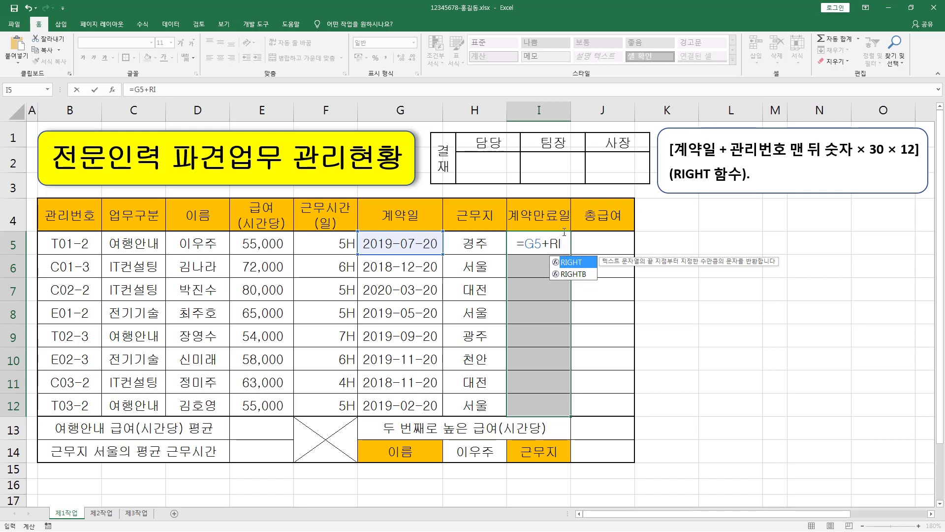
pyautogui.press('Tab')
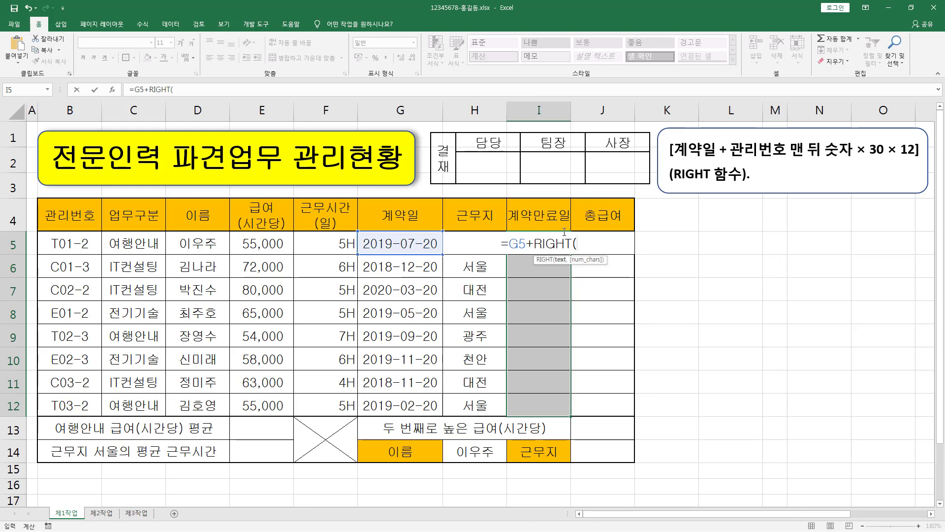
pyautogui.press('F2')
pyautogui.moveTo(127, 82)
pyautogui.mouseDown()
pyautogui.moveTo(137, 94)
pyautogui.moveTo(186, 102)
pyautogui.mouseUp()
pyautogui.press('Escape')
pyautogui.click(172, 90)
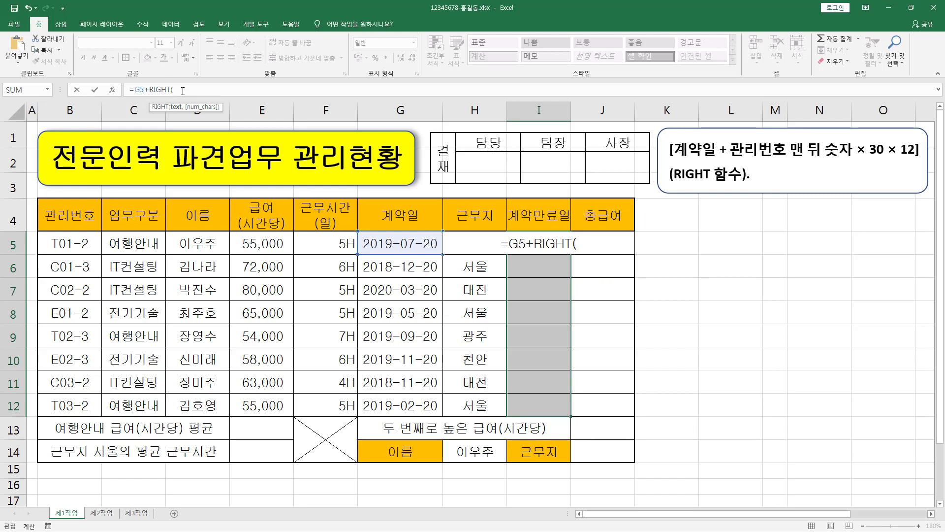
pyautogui.click(113, 92)
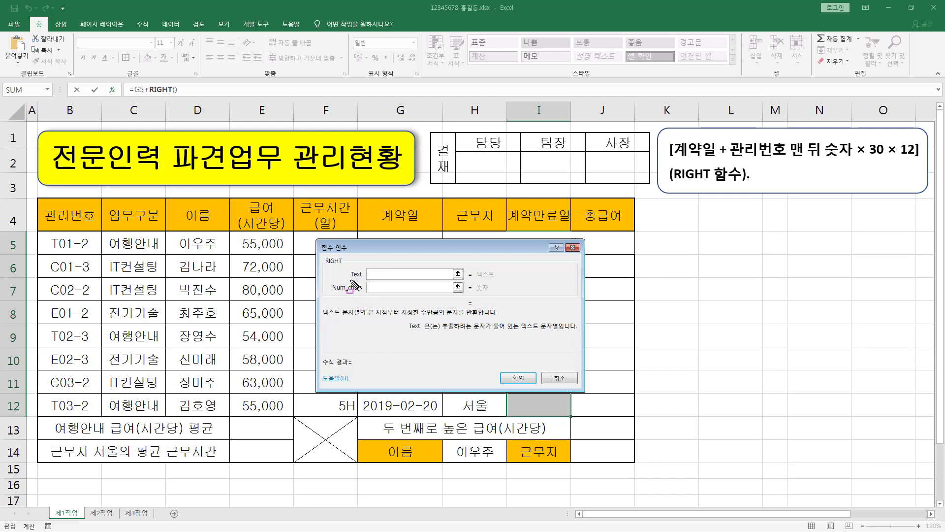
pyautogui.moveTo(350, 279)
pyautogui.mouseDown()
pyautogui.moveTo(365, 280)
pyautogui.moveTo(344, 292)
pyautogui.moveTo(363, 294)
pyautogui.mouseUp()
pyautogui.press('Escape')
# Set the Text argument of RIGHT to the management number in cell B5
pyautogui.click(385, 276)
pyautogui.moveTo(343, 267); pyautogui.dragTo(387, 281)
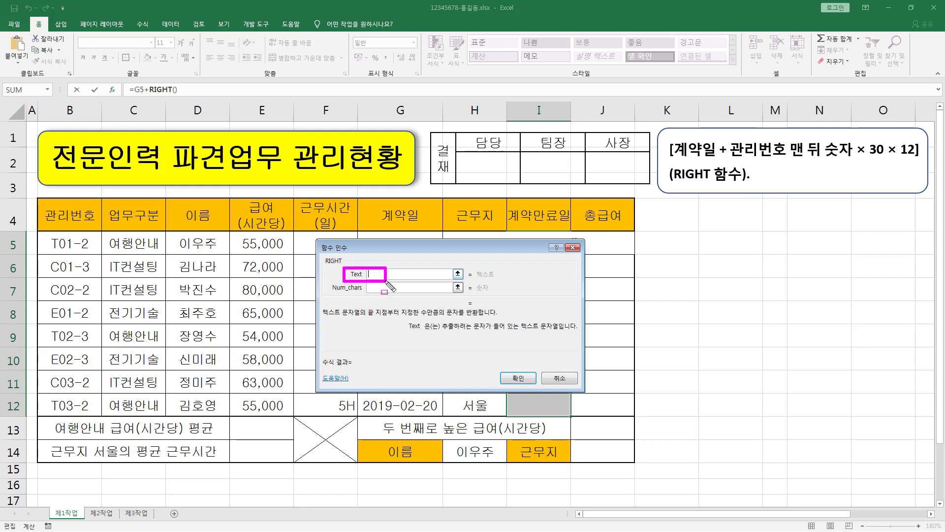
pyautogui.moveTo(404, 330); pyautogui.dragTo(574, 331)
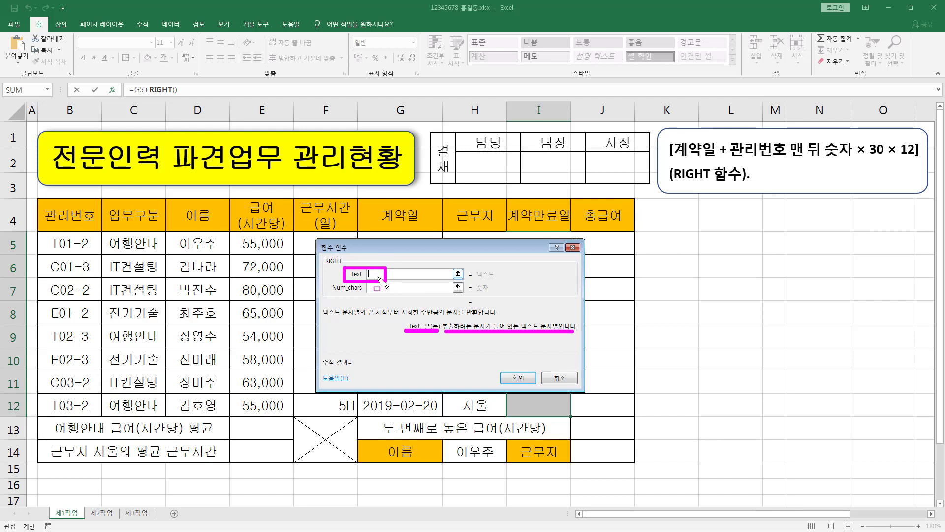
pyautogui.press('Escape')
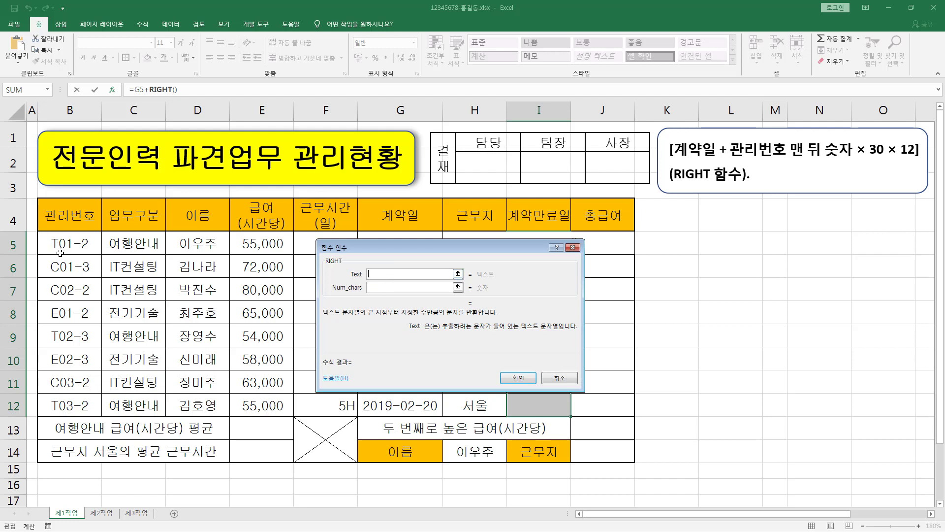
pyautogui.click(74, 243)
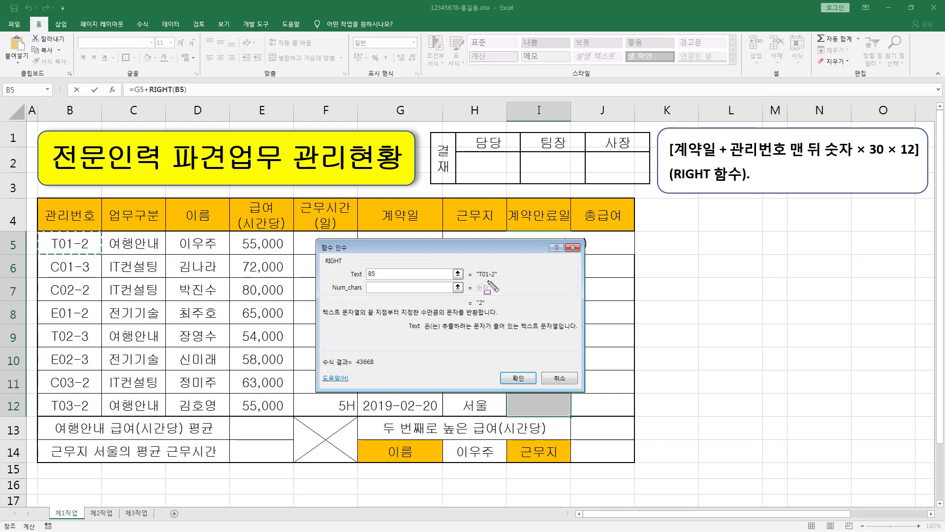
pyautogui.moveTo(479, 279); pyautogui.dragTo(493, 280)
pyautogui.press('Escape')
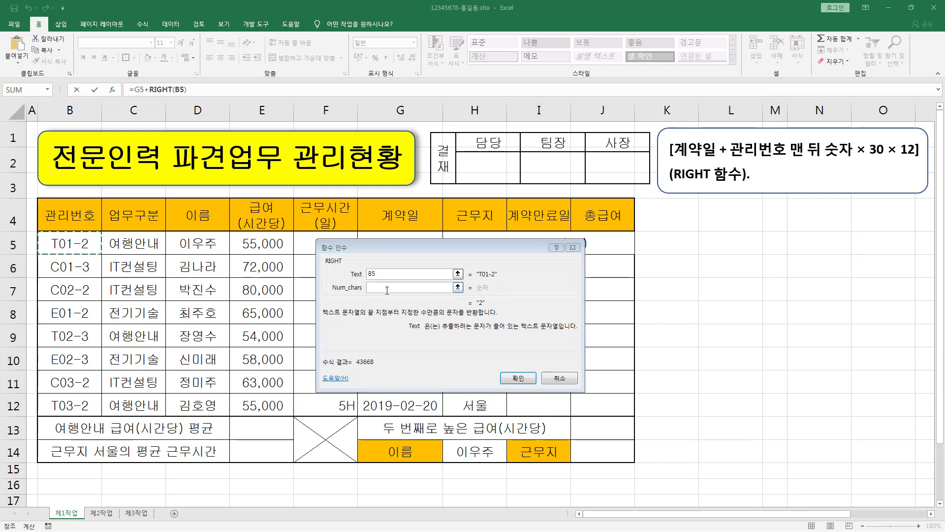
# Try 2 as the Num_chars argument of RIGHT and compare the extracted characters with the management number
pyautogui.click(397, 288)
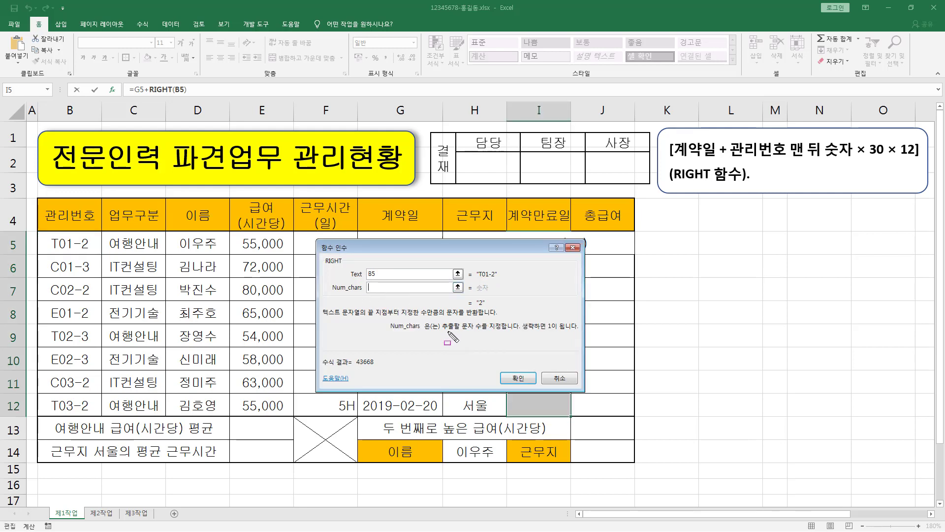
pyautogui.moveTo(443, 331)
pyautogui.mouseDown()
pyautogui.moveTo(465, 330)
pyautogui.moveTo(465, 320)
pyautogui.moveTo(488, 334)
pyautogui.moveTo(569, 332)
pyautogui.mouseUp()
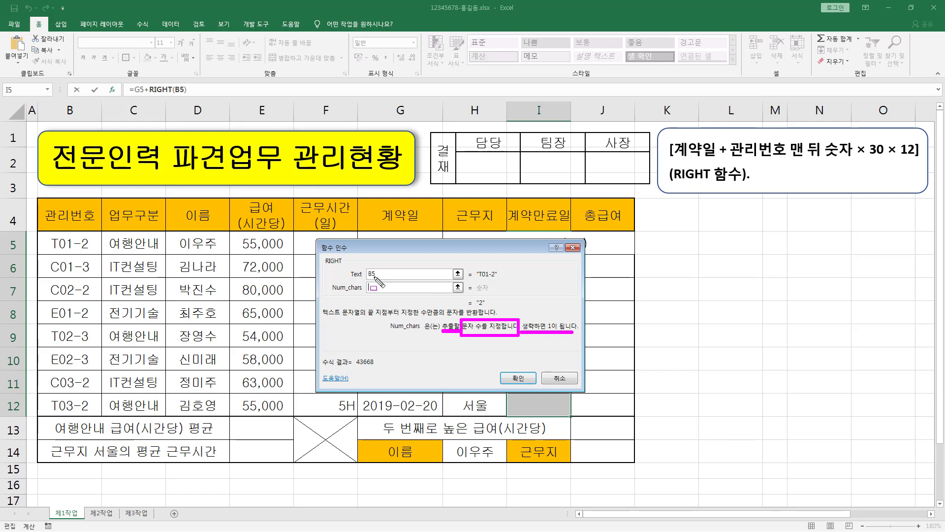
pyautogui.moveTo(476, 279); pyautogui.dragTo(498, 279)
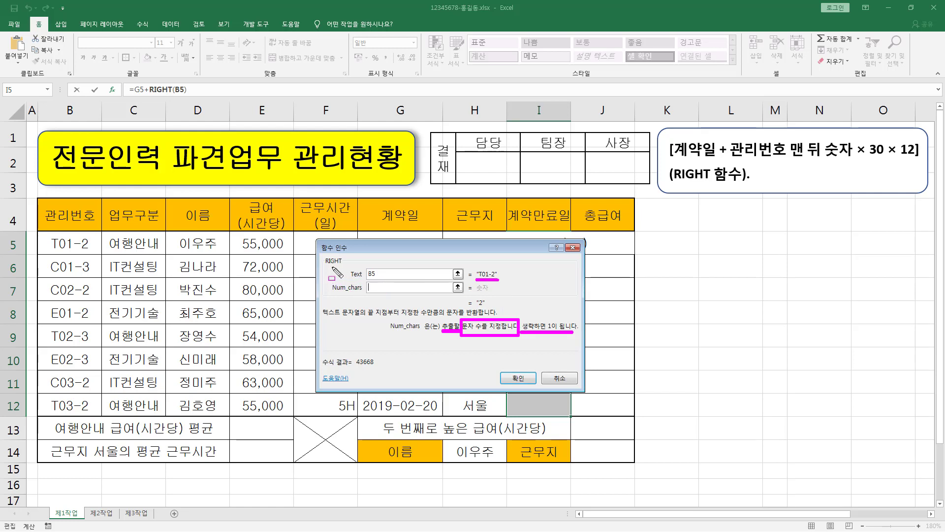
pyautogui.moveTo(324, 265); pyautogui.dragTo(340, 266)
pyautogui.click(493, 268)
pyautogui.moveTo(476, 306); pyautogui.dragTo(487, 305)
pyautogui.press('Escape')
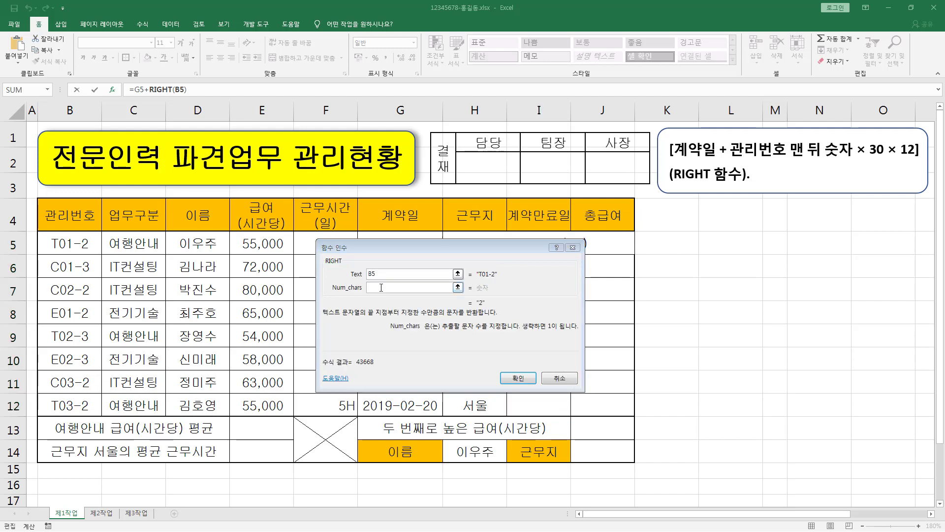
pyautogui.write('2')
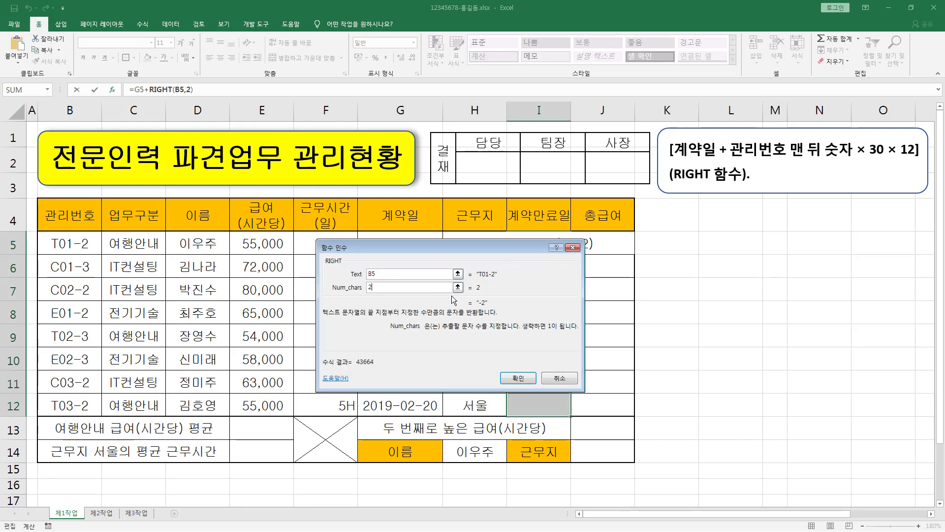
pyautogui.hotkey('ctrl', 'alt', 'd')
pyautogui.moveTo(488, 278); pyautogui.dragTo(497, 279)
pyautogui.moveTo(477, 306); pyautogui.dragTo(487, 306)
# Try 3 as the Num_chars argument and compare the extracted characters with the management number
pyautogui.press('BackSpace')
pyautogui.write('3')
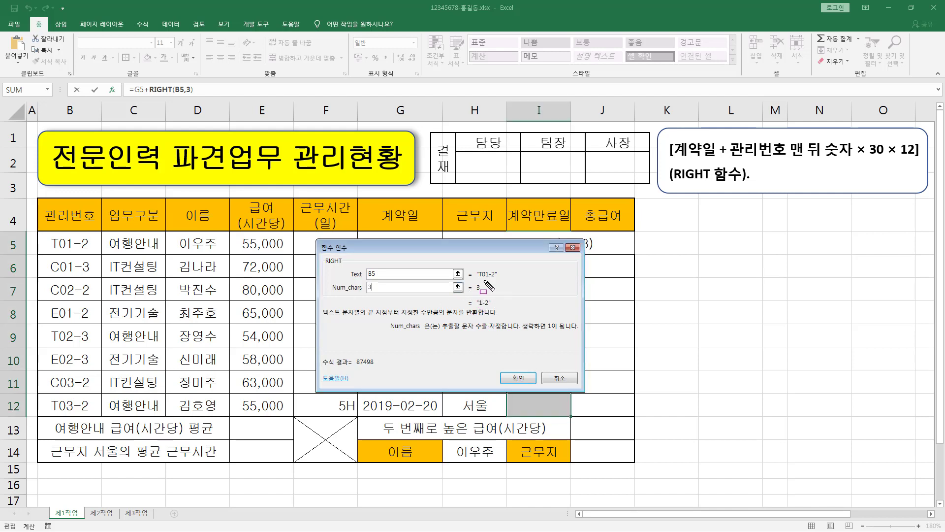
pyautogui.moveTo(478, 279); pyautogui.dragTo(498, 281)
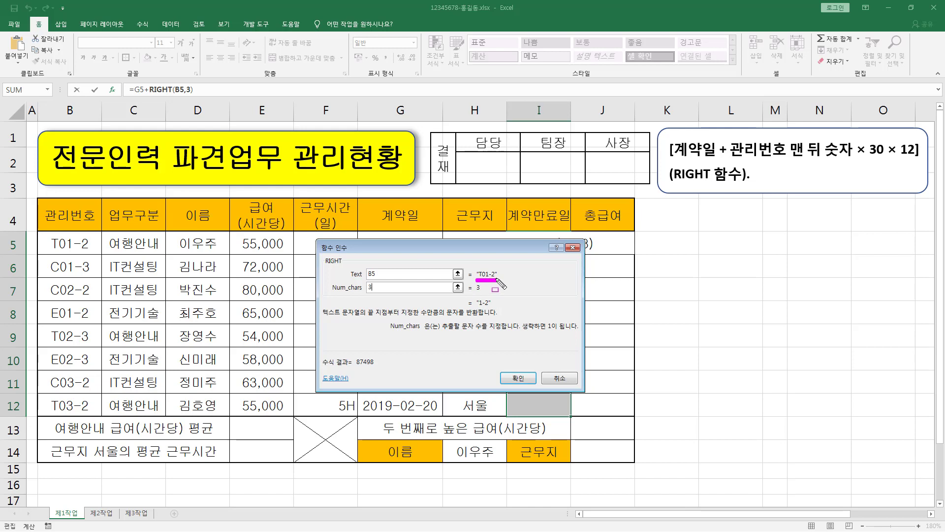
pyautogui.moveTo(477, 307); pyautogui.dragTo(490, 307)
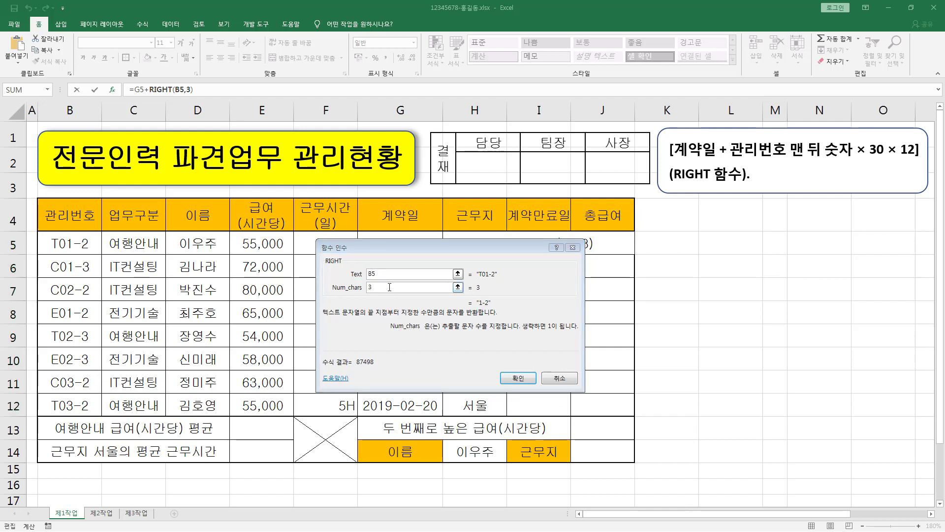
# Set the Num_chars argument of RIGHT to 1 so that only the management number's last digit is extracted
pyautogui.write('1')
pyautogui.moveTo(388, 286); pyautogui.dragTo(364, 287)
pyautogui.write('1')
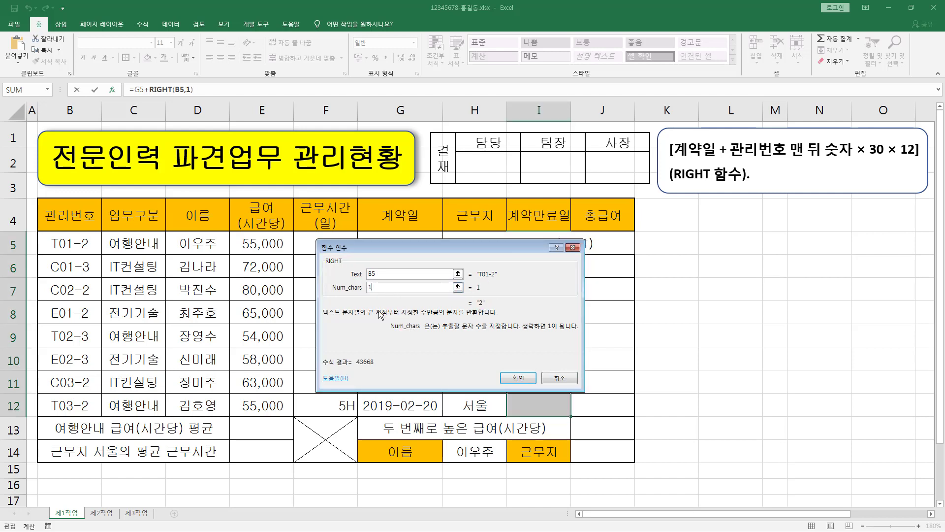
pyautogui.moveTo(323, 265); pyautogui.dragTo(344, 265)
pyautogui.moveTo(491, 278); pyautogui.dragTo(497, 278)
pyautogui.moveTo(365, 291); pyautogui.dragTo(376, 292)
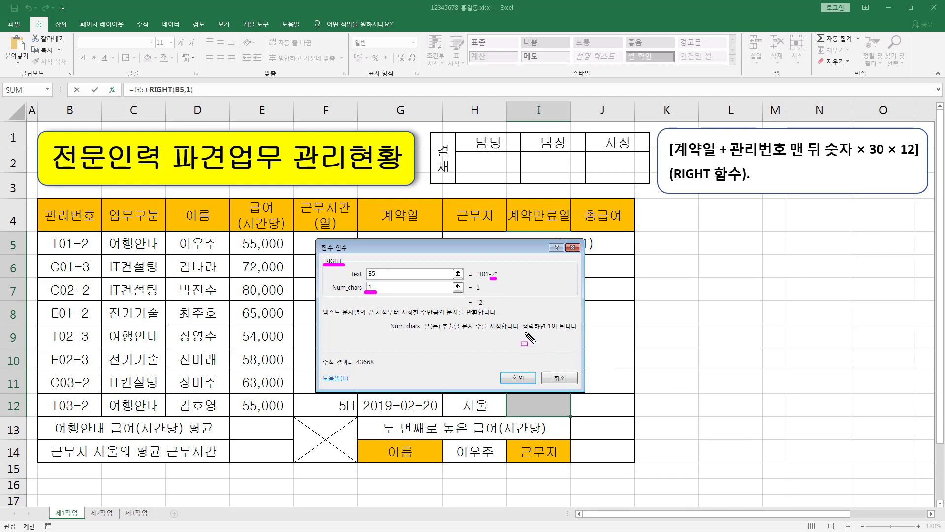
pyautogui.moveTo(520, 331); pyautogui.dragTo(579, 332)
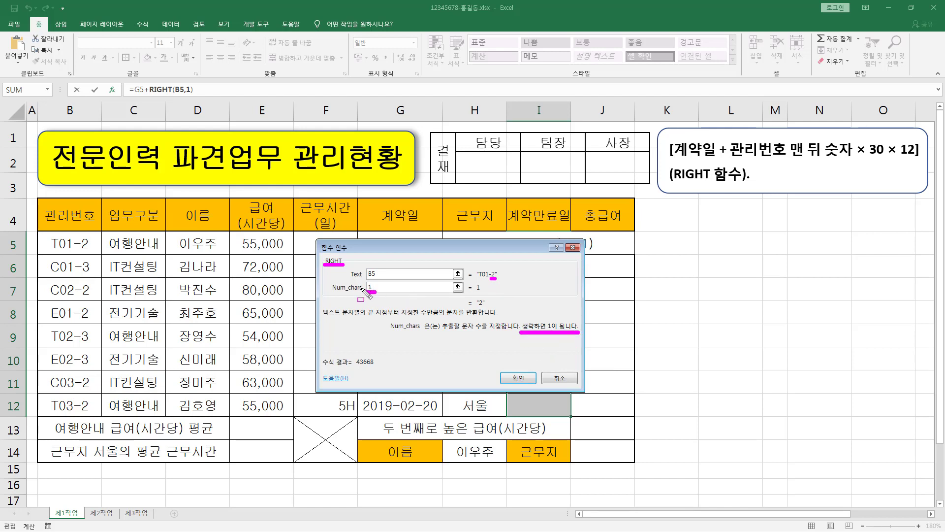
pyautogui.moveTo(372, 292); pyautogui.dragTo(377, 292)
pyautogui.moveTo(78, 234)
pyautogui.mouseDown()
pyautogui.moveTo(93, 298)
pyautogui.moveTo(94, 417)
pyautogui.mouseUp()
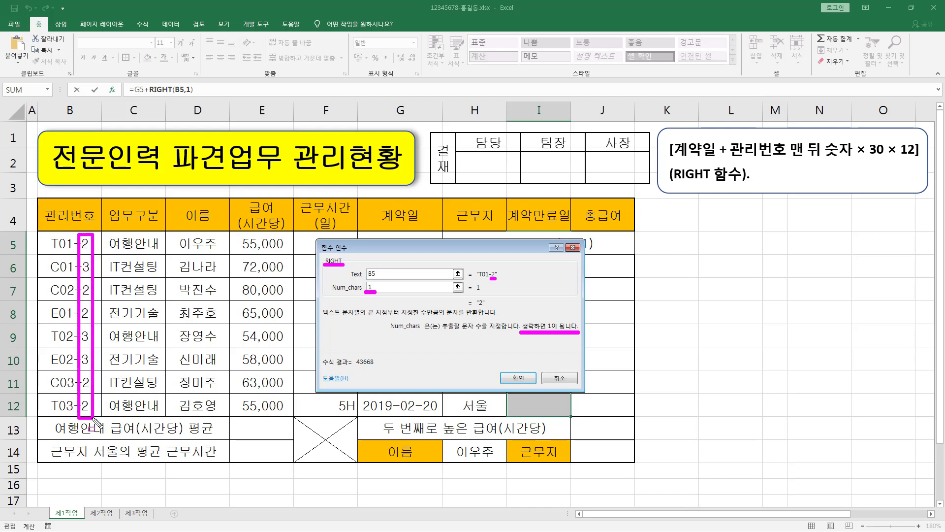
# Multiply the RIGHT result by 30 and 12, extending the expiry formula to =G5+RIGHT(B5,1)*30*12
pyautogui.moveTo(853, 154); pyautogui.dragTo(915, 156)
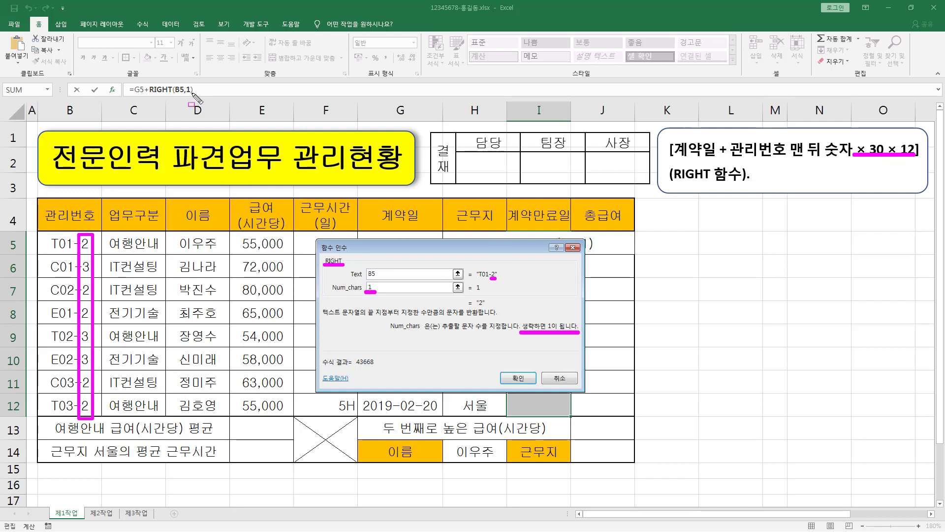
pyautogui.moveTo(131, 95); pyautogui.dragTo(204, 96)
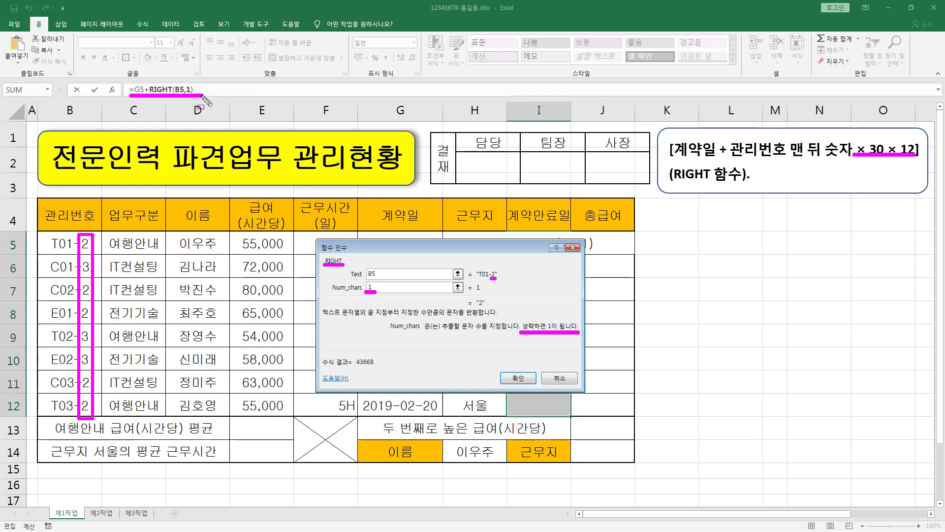
pyautogui.press('Escape')
pyautogui.click(241, 92)
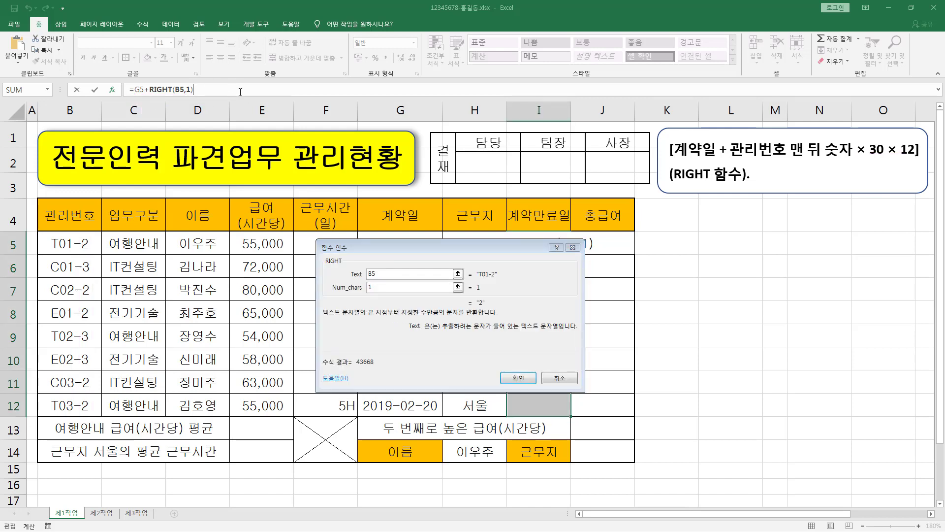
pyautogui.write('*3')
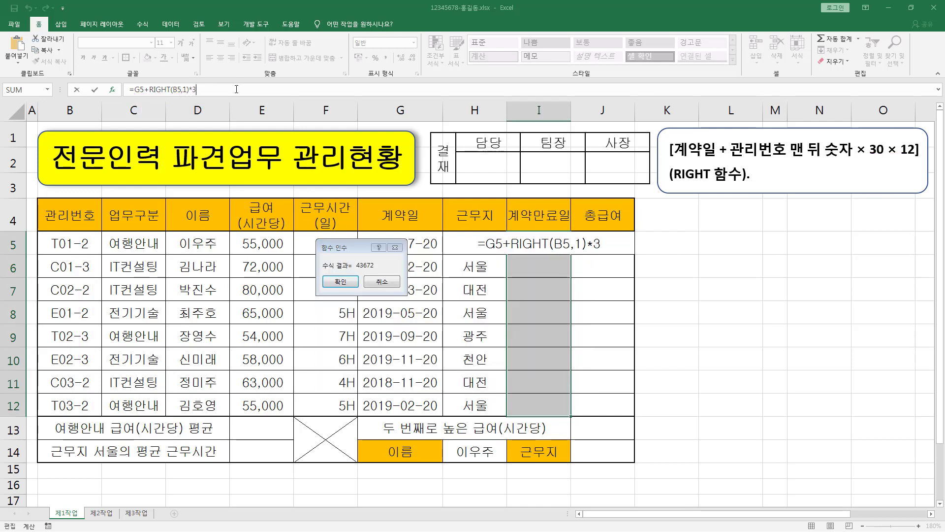
pyautogui.write('0*12')
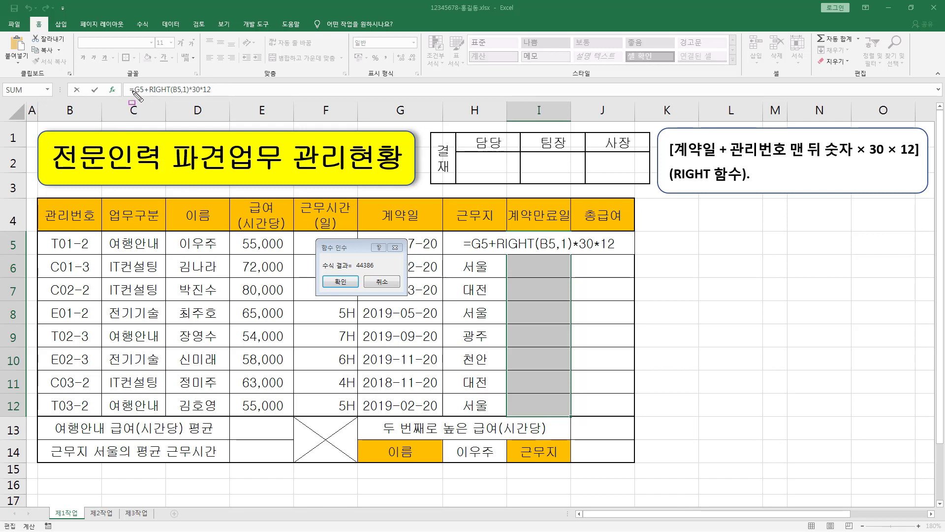
# Enter the finished formula into all selected contract expiry cells I5:I12 at once
pyautogui.moveTo(127, 83); pyautogui.dragTo(215, 96)
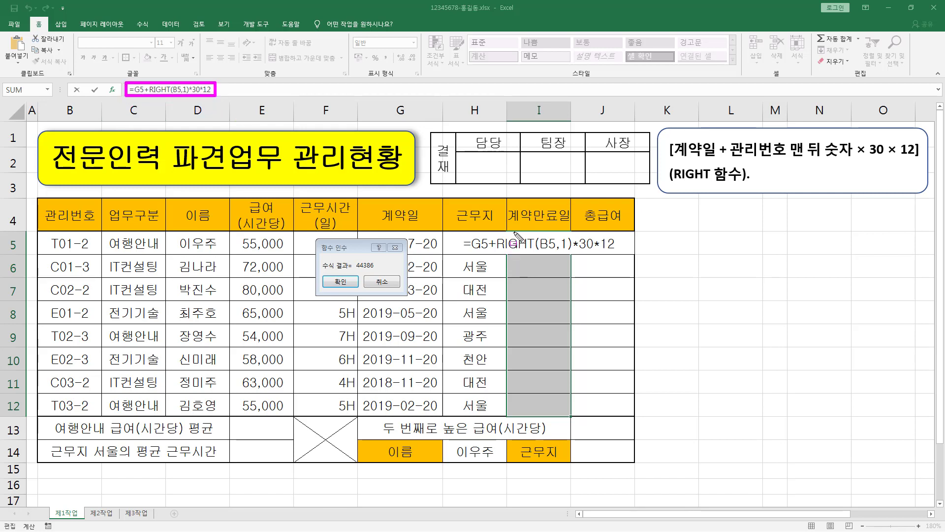
pyautogui.moveTo(514, 231); pyautogui.dragTo(557, 413)
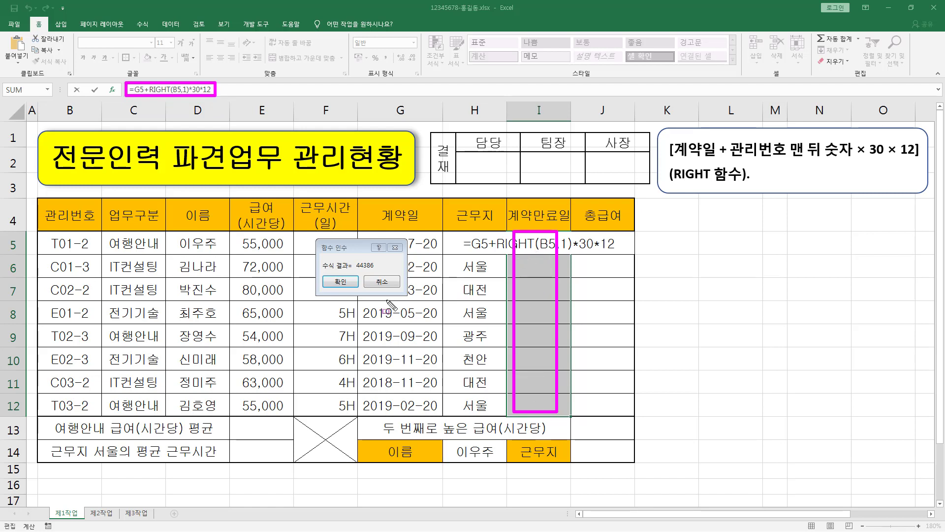
pyautogui.moveTo(318, 270)
pyautogui.mouseDown()
pyautogui.moveTo(344, 295)
pyautogui.moveTo(361, 294)
pyautogui.mouseUp()
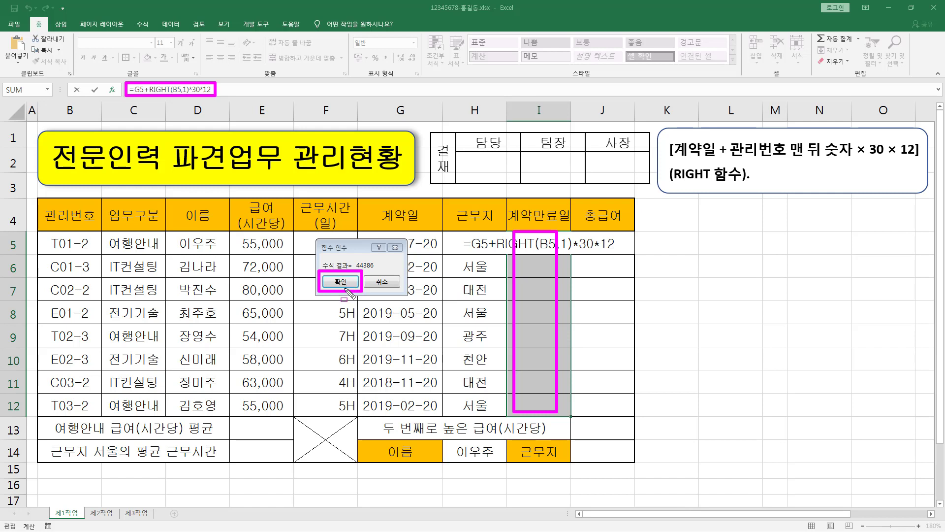
pyautogui.press('Escape')
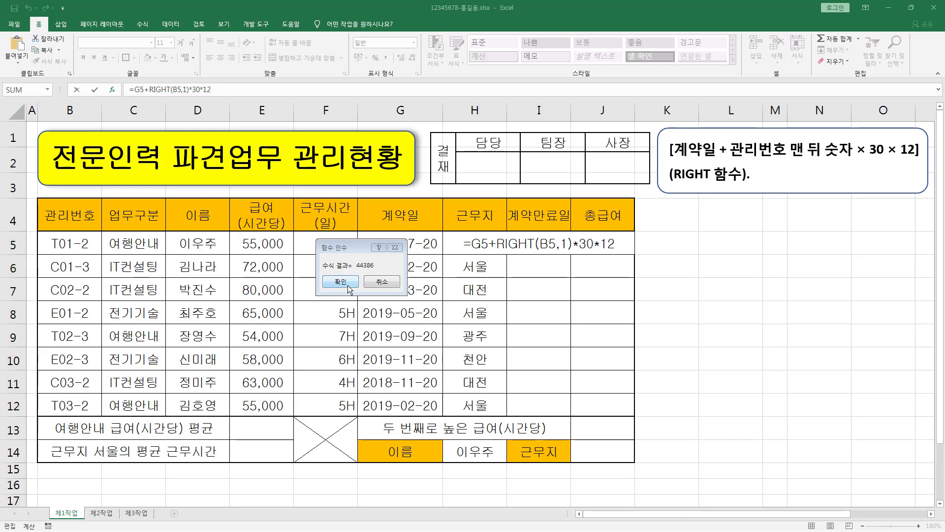
pyautogui.keyDown('ctrl'); pyautogui.click(343, 282); pyautogui.keyUp('ctrl')
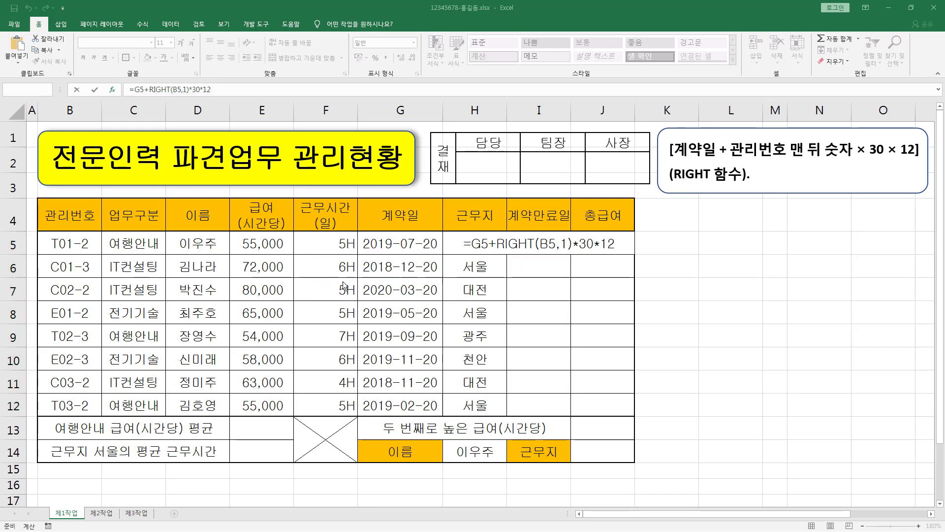
pyautogui.moveTo(507, 230); pyautogui.dragTo(589, 418)
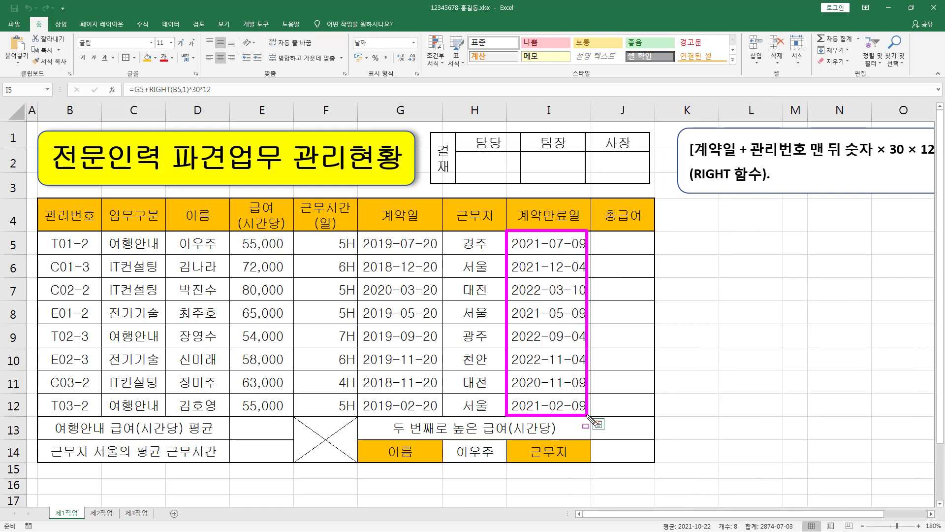
pyautogui.press('Escape')
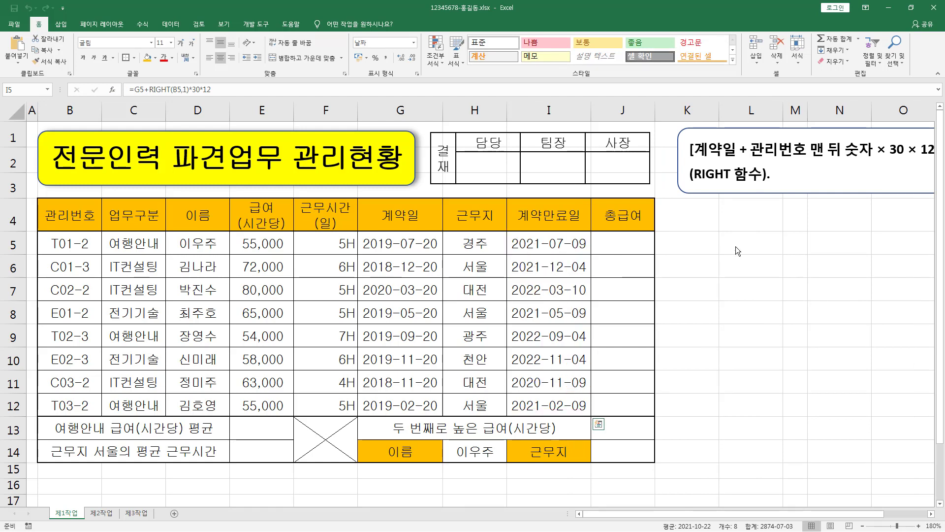
# Fill the empty cells L5:L10 with the text ABC in a single entry and clear them again
pyautogui.moveTo(742, 244); pyautogui.dragTo(747, 353)
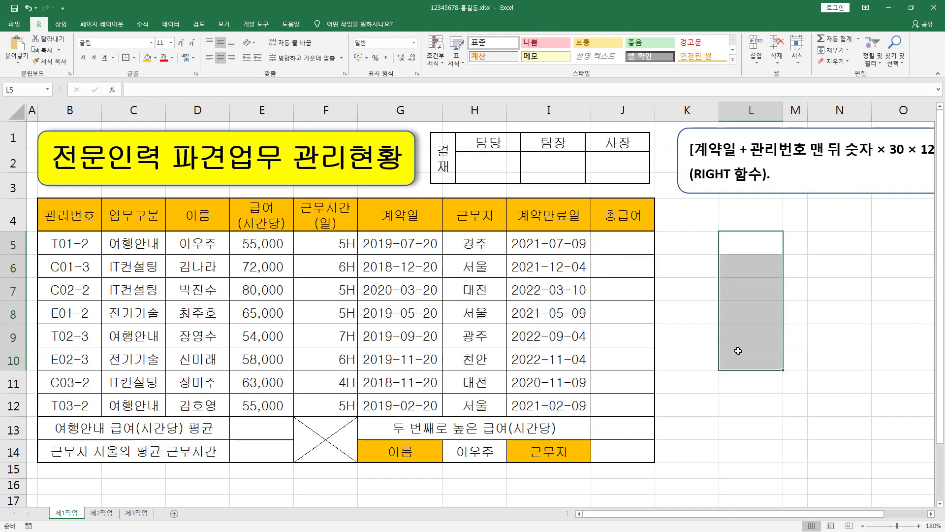
pyautogui.write('ABC')
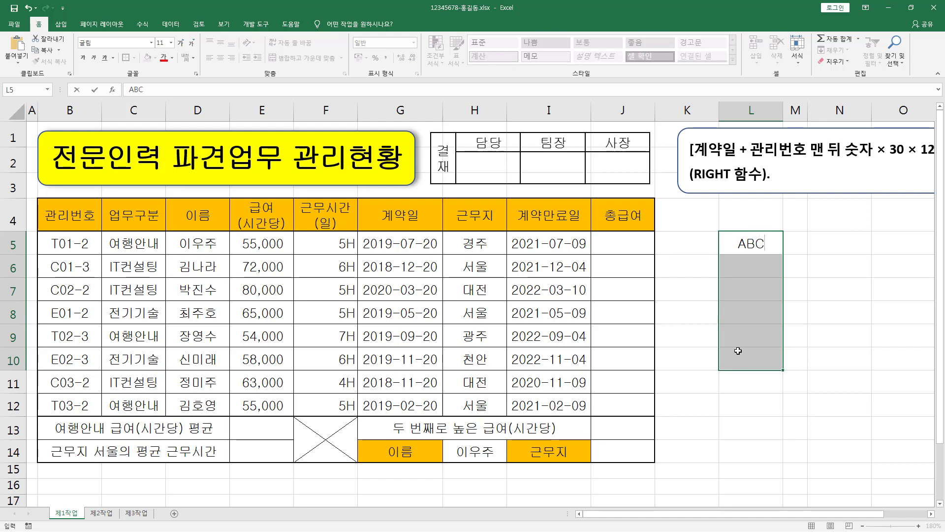
pyautogui.hotkey('ctrl', 'Return')
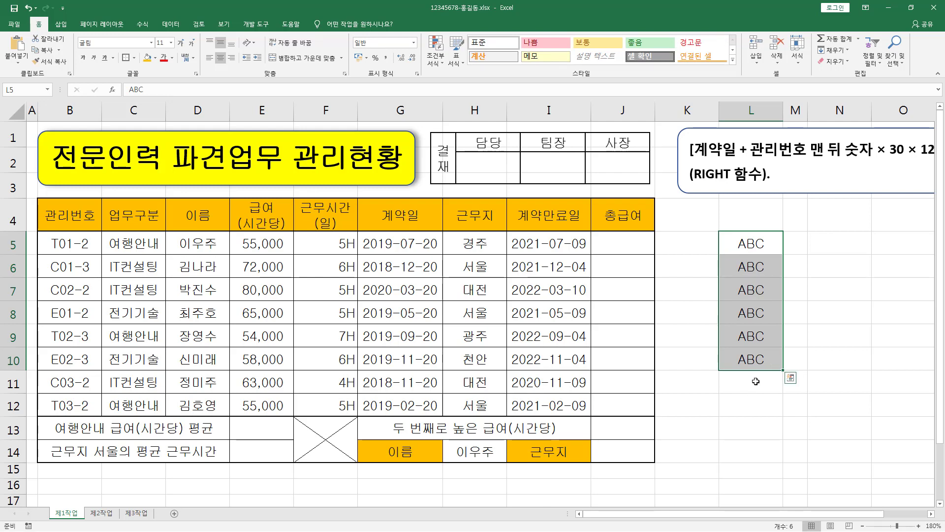
pyautogui.press('Delete')
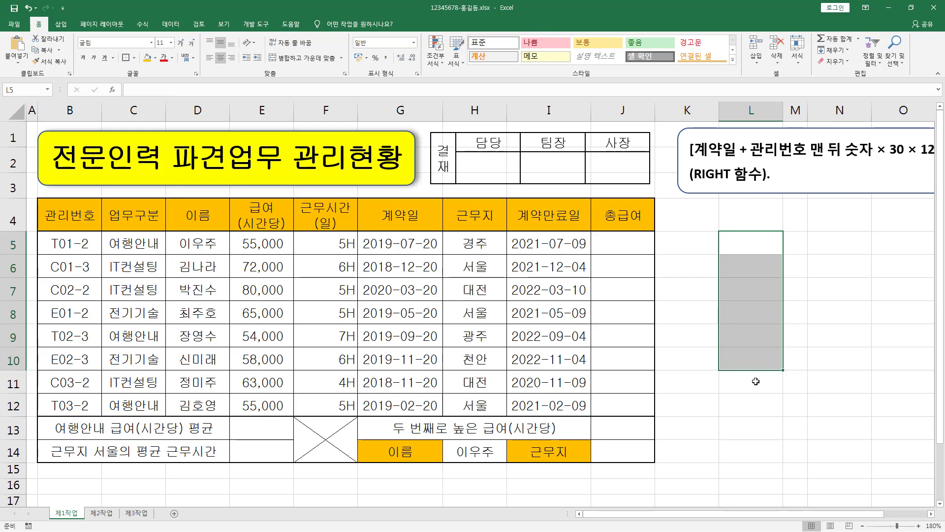
# Fill cells L5:L10 with 12345 in a single entry, compare with the expiry range, and clear the test values
pyautogui.write('12345')
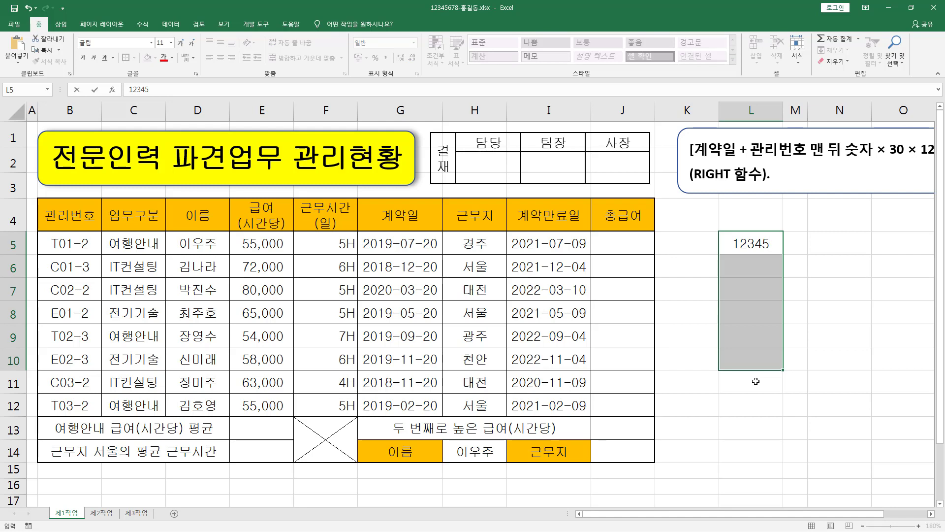
pyautogui.hotkey('ctrl', 'Return')
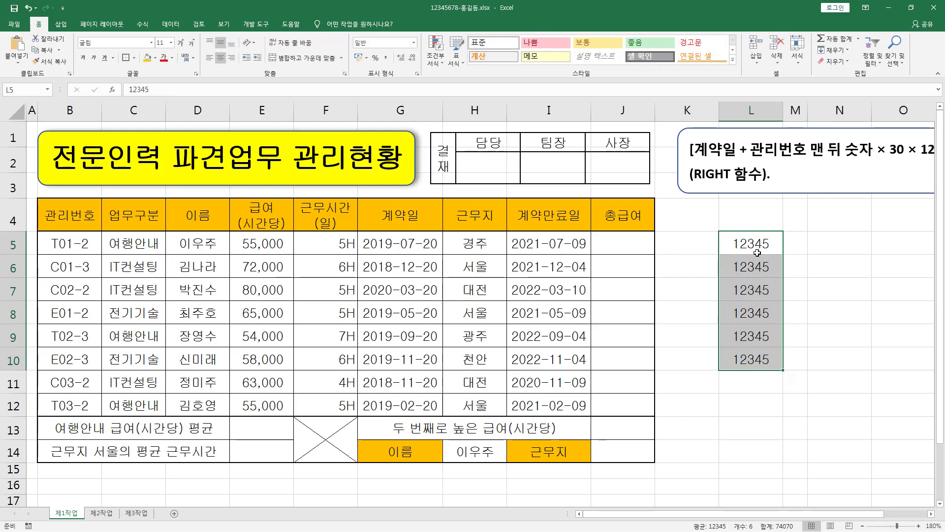
pyautogui.click(571, 247)
pyautogui.moveTo(563, 242); pyautogui.dragTo(564, 409)
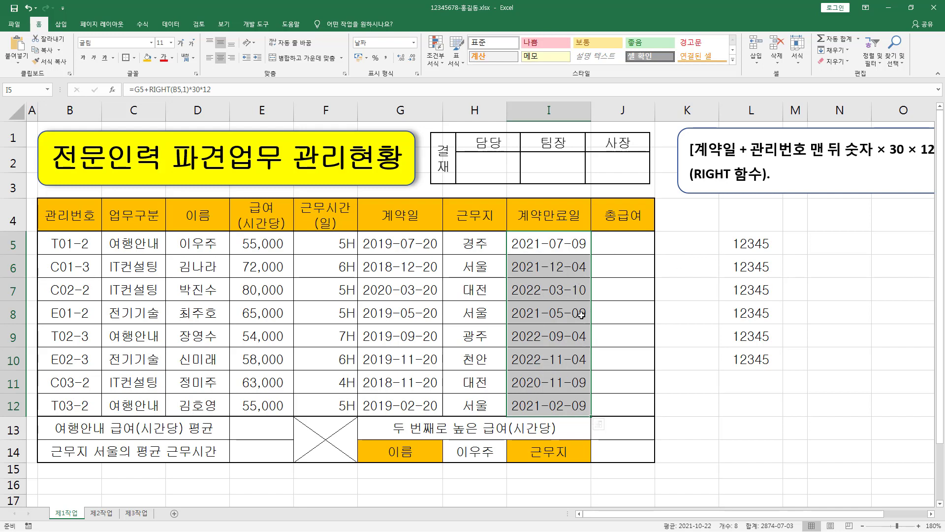
pyautogui.moveTo(751, 243); pyautogui.dragTo(752, 359)
pyautogui.press('Delete')
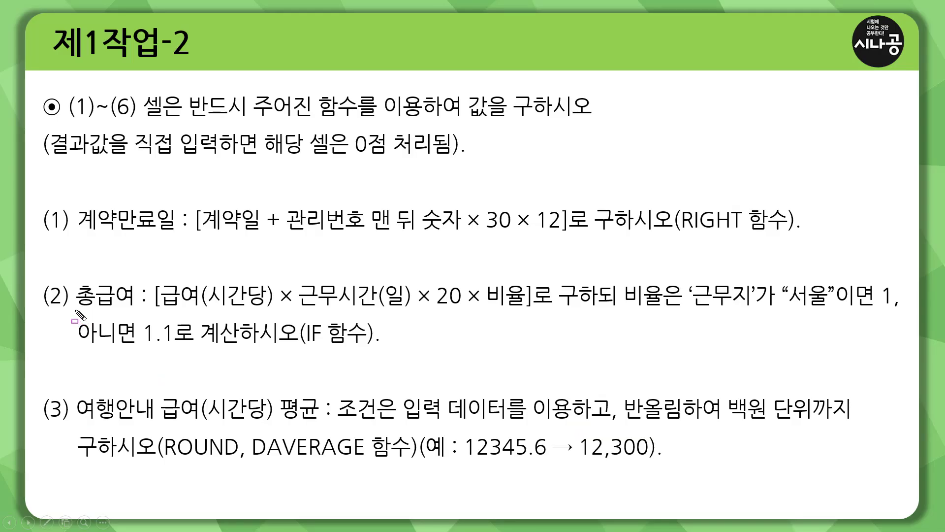
pyautogui.moveTo(75, 310); pyautogui.dragTo(132, 310)
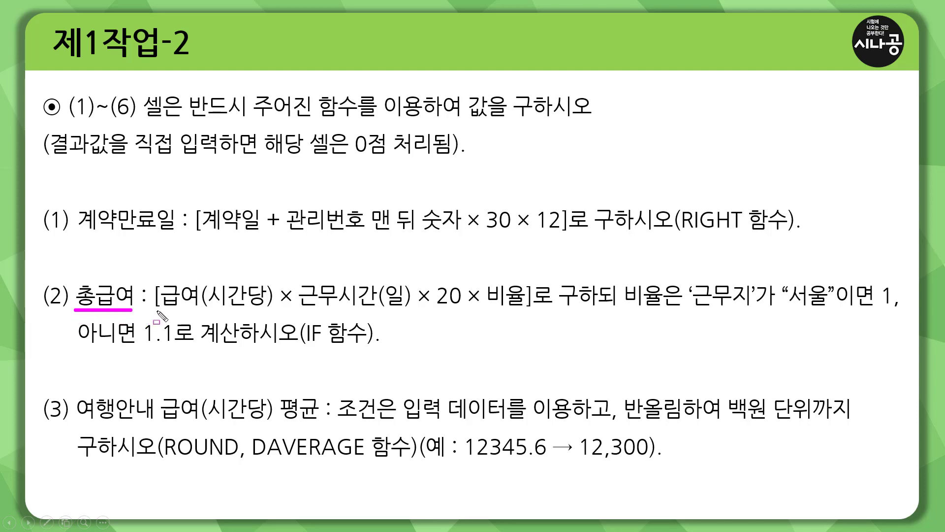
pyautogui.moveTo(158, 311); pyautogui.dragTo(528, 312)
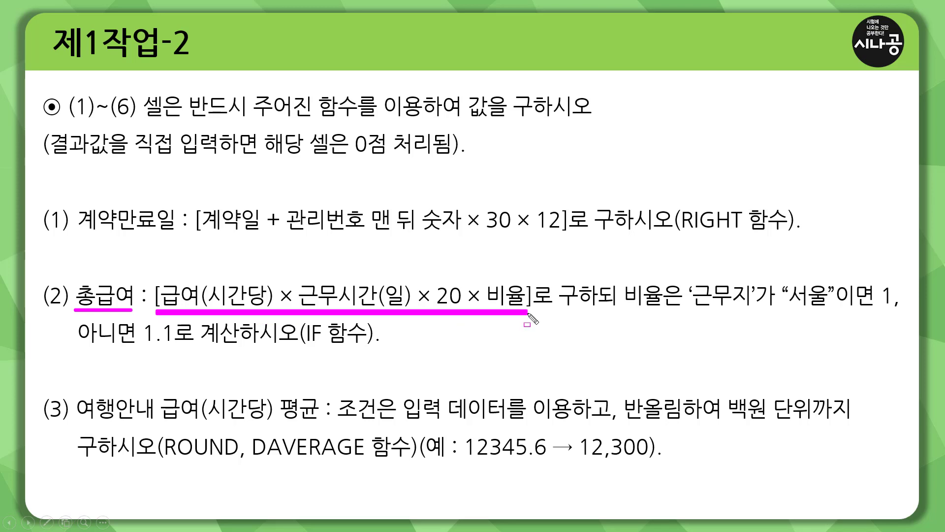
pyautogui.moveTo(484, 276)
pyautogui.mouseDown()
pyautogui.moveTo(521, 324)
pyautogui.moveTo(527, 275)
pyautogui.mouseUp()
pyautogui.moveTo(626, 307)
pyautogui.mouseDown()
pyautogui.moveTo(833, 317)
pyautogui.moveTo(835, 277)
pyautogui.mouseUp()
pyautogui.moveTo(877, 308); pyautogui.dragTo(893, 309)
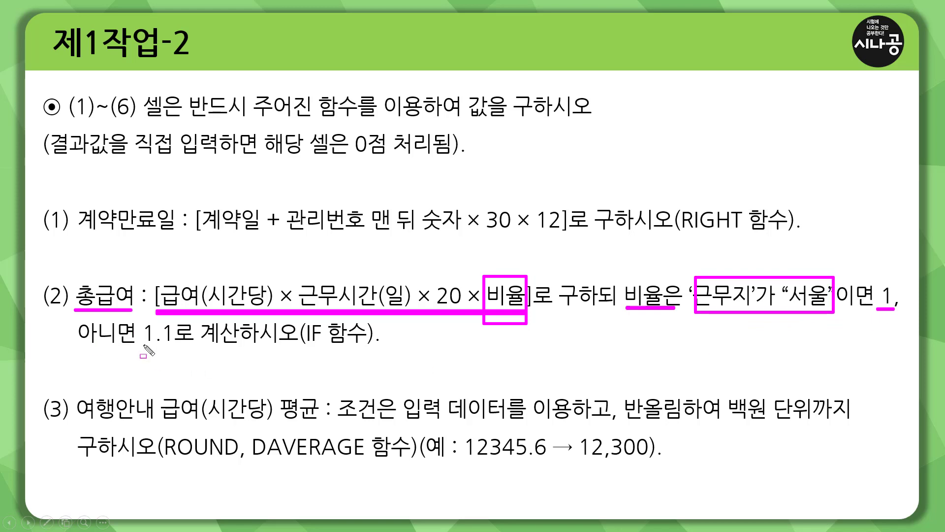
pyautogui.moveTo(140, 345); pyautogui.dragTo(171, 345)
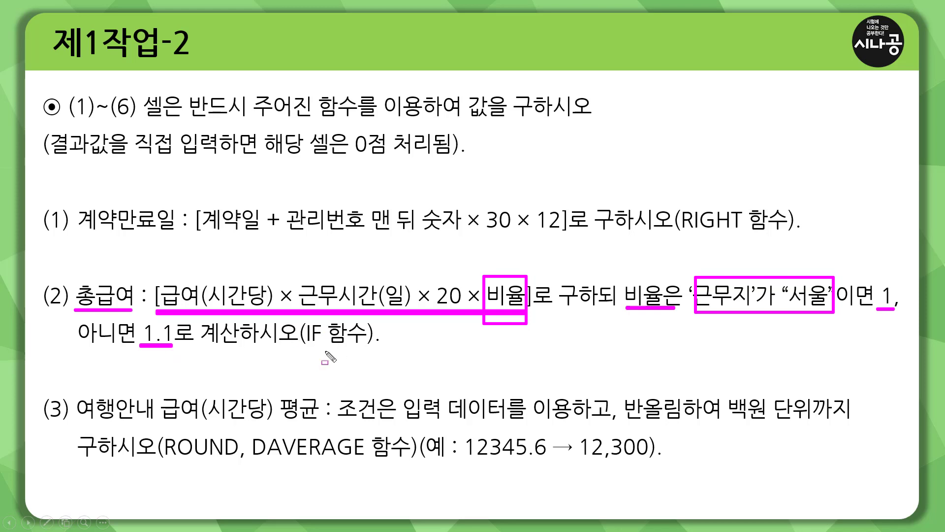
pyautogui.moveTo(306, 346); pyautogui.dragTo(363, 347)
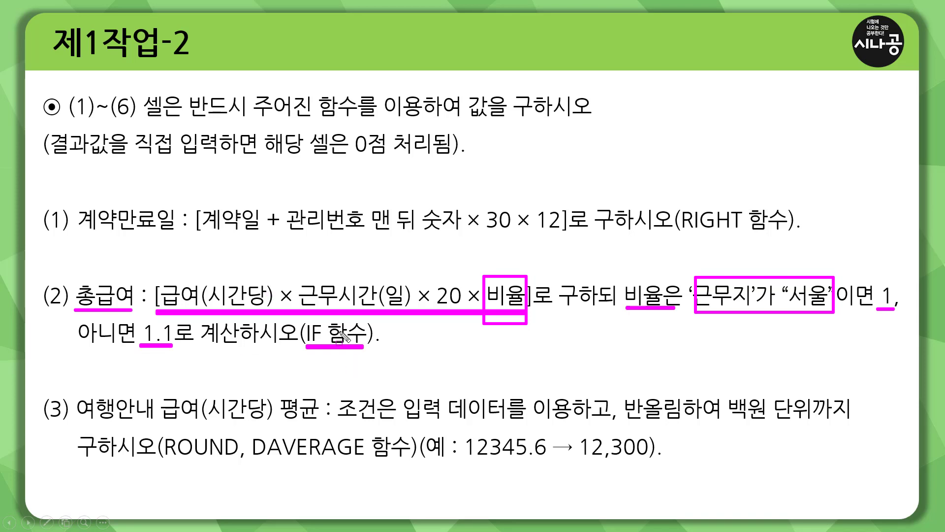
pyautogui.press('Escape')
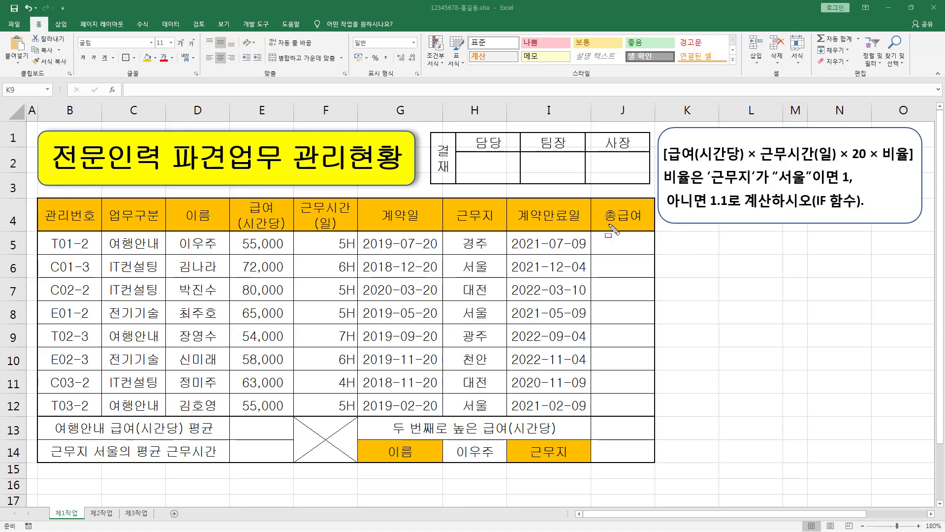
pyautogui.moveTo(601, 226); pyautogui.dragTo(643, 226)
pyautogui.moveTo(669, 163); pyautogui.dragTo(738, 163)
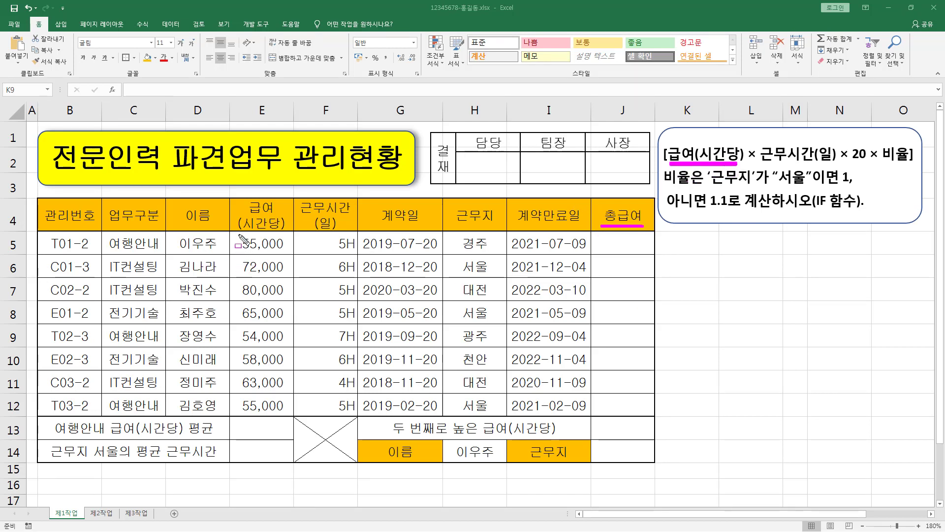
pyautogui.moveTo(239, 234)
pyautogui.mouseDown()
pyautogui.moveTo(288, 234)
pyautogui.moveTo(293, 255)
pyautogui.mouseUp()
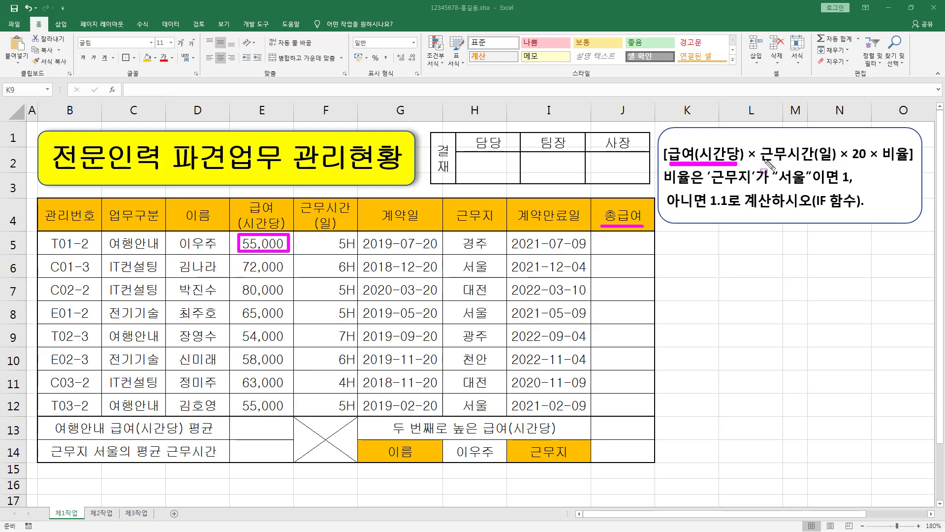
pyautogui.moveTo(758, 161); pyautogui.dragTo(838, 162)
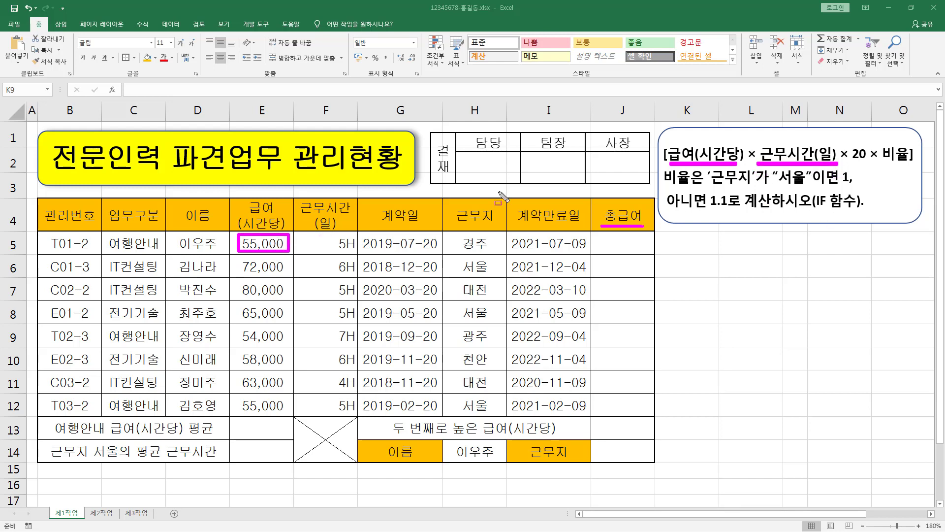
pyautogui.moveTo(332, 234)
pyautogui.mouseDown()
pyautogui.moveTo(332, 252)
pyautogui.moveTo(359, 235)
pyautogui.moveTo(360, 252)
pyautogui.mouseUp()
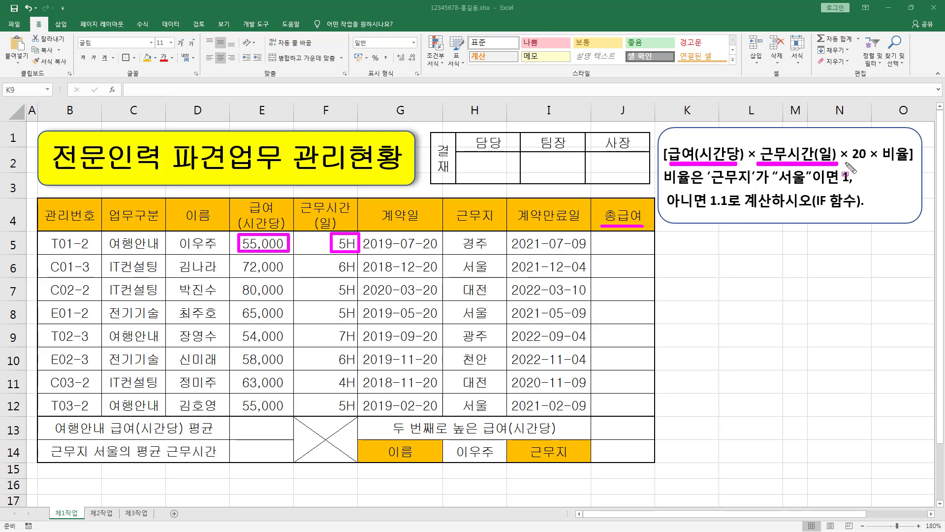
pyautogui.moveTo(842, 162); pyautogui.dragTo(912, 160)
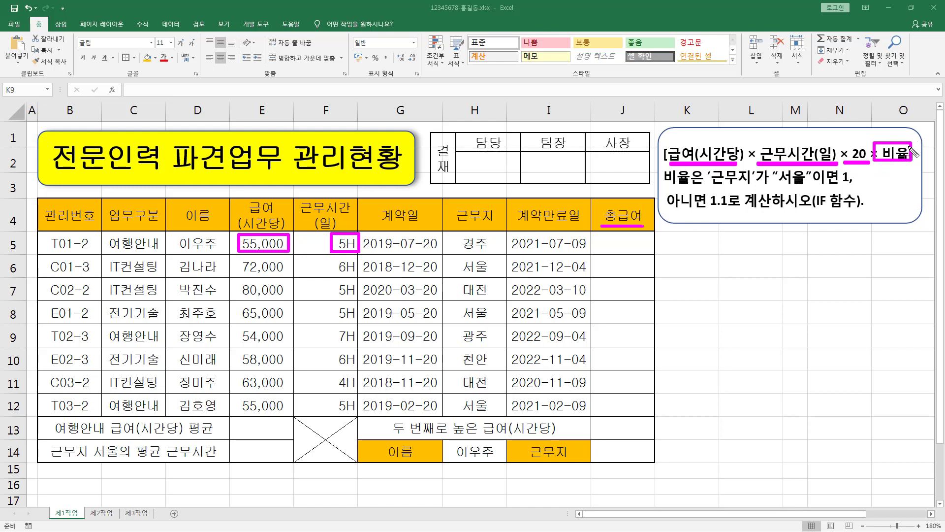
pyautogui.moveTo(774, 186); pyautogui.dragTo(851, 186)
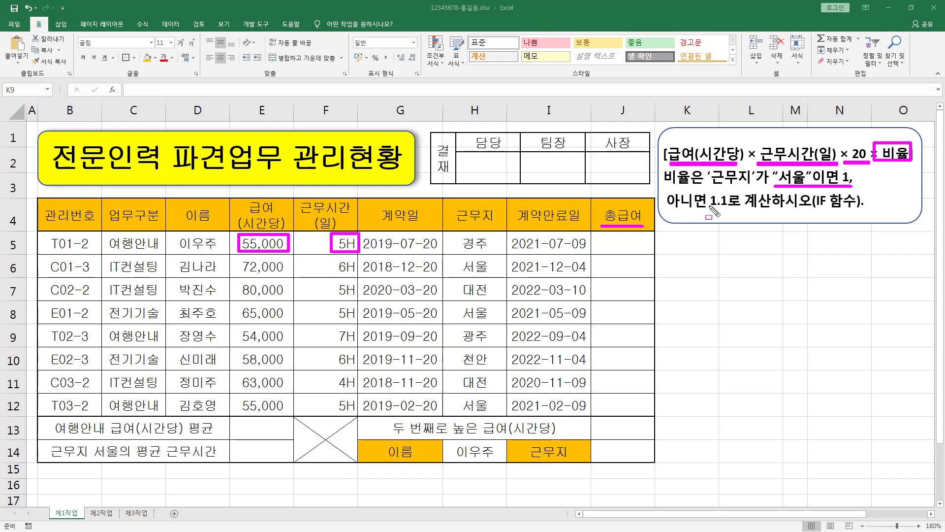
pyautogui.moveTo(709, 208); pyautogui.dragTo(728, 209)
pyautogui.moveTo(817, 211); pyautogui.dragTo(857, 211)
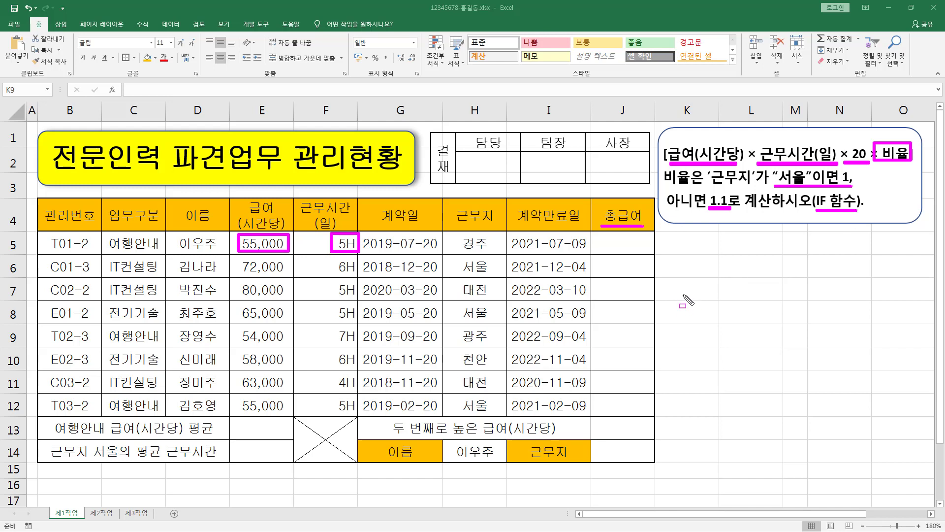
pyautogui.press('Escape')
# Select the total pay cells J5:J12 and start the formula =E5*F5*20* from hourly pay and daily working hours
pyautogui.click(624, 241)
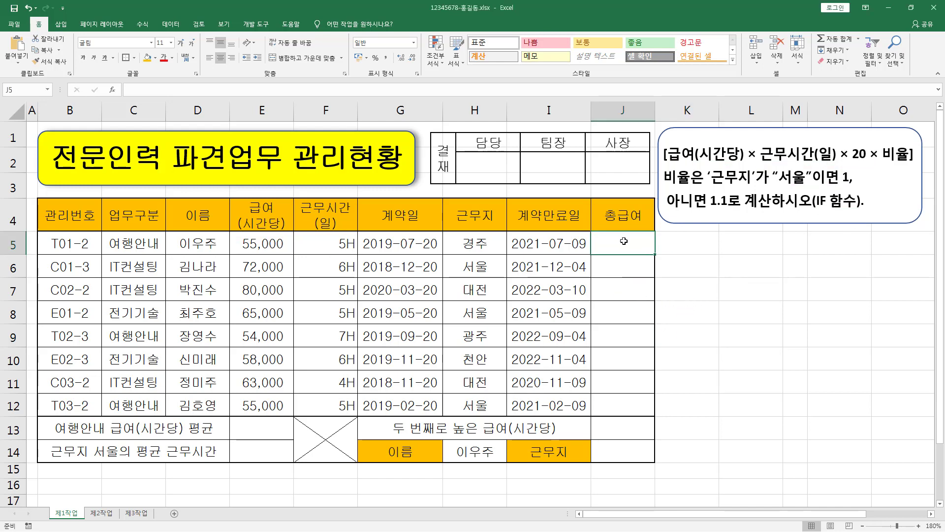
pyautogui.moveTo(611, 252); pyautogui.dragTo(618, 406)
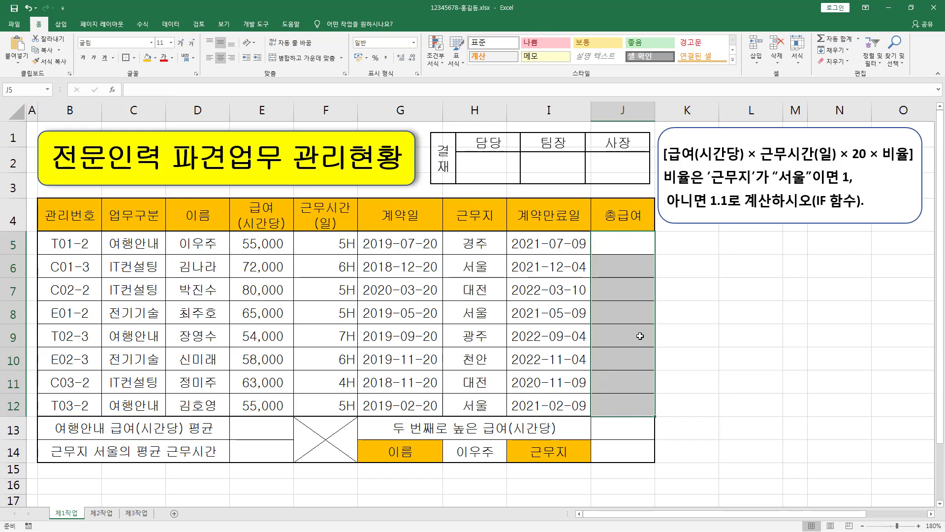
pyautogui.write('=')
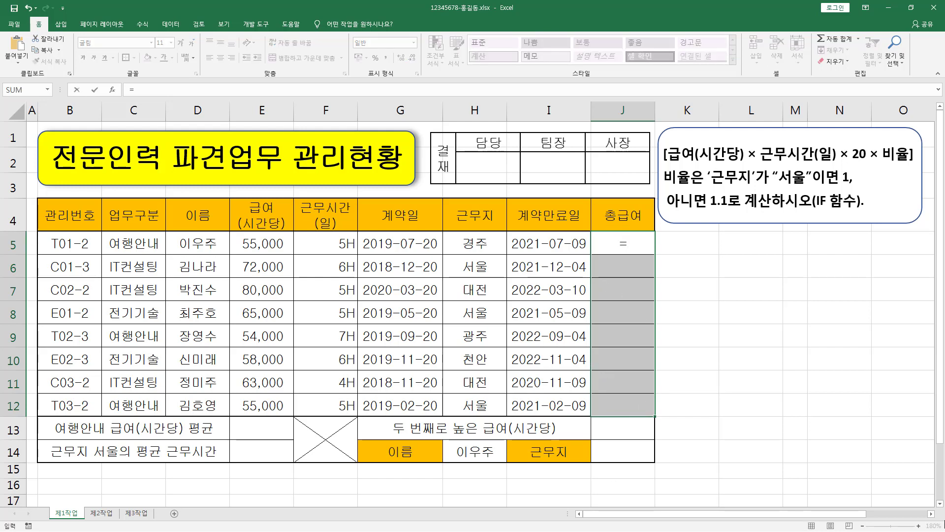
pyautogui.click(272, 243)
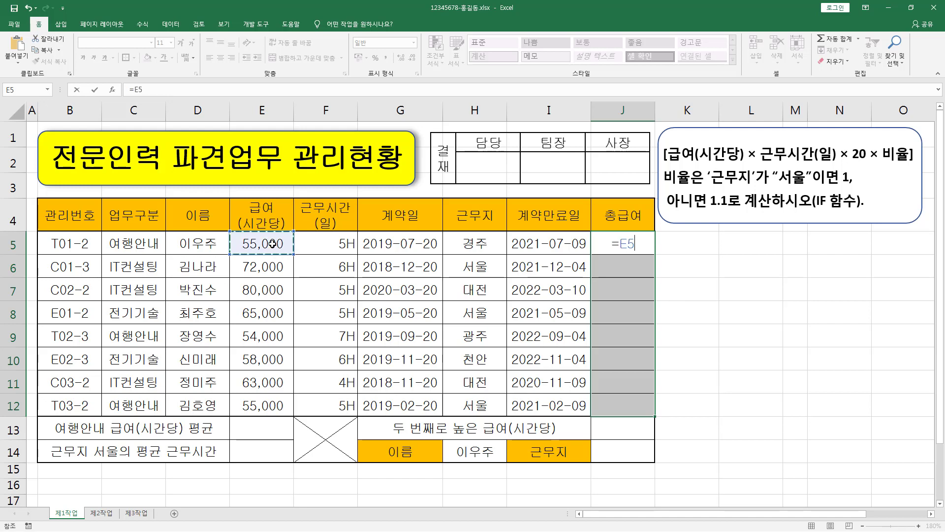
pyautogui.write('*')
pyautogui.click(329, 246)
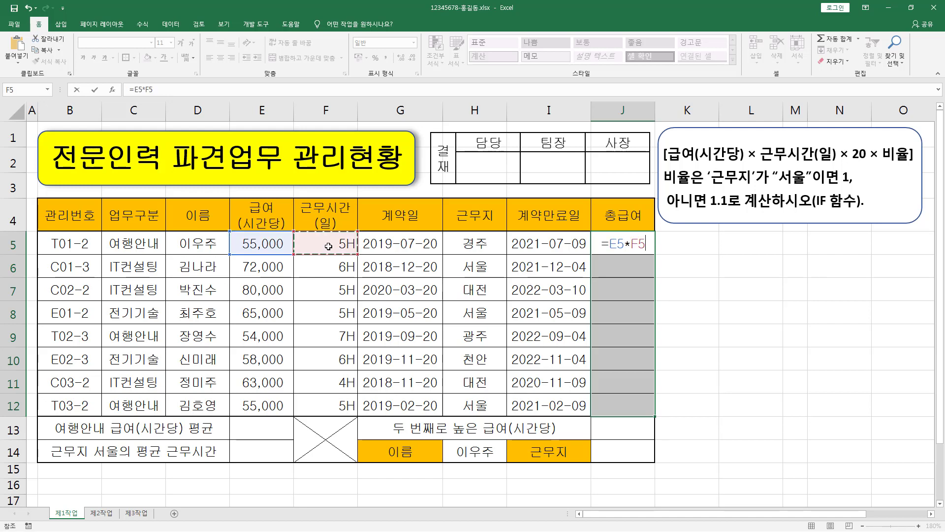
pyautogui.write('*')
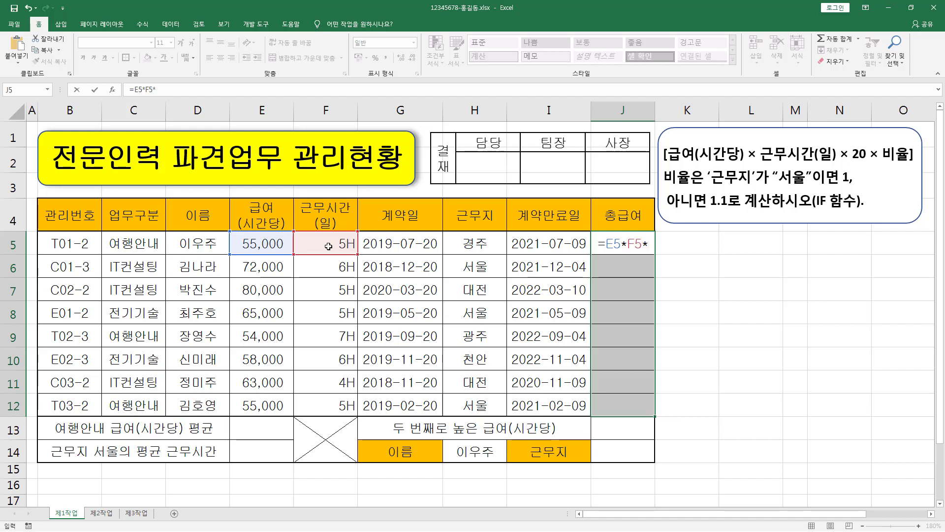
pyautogui.write('20*')
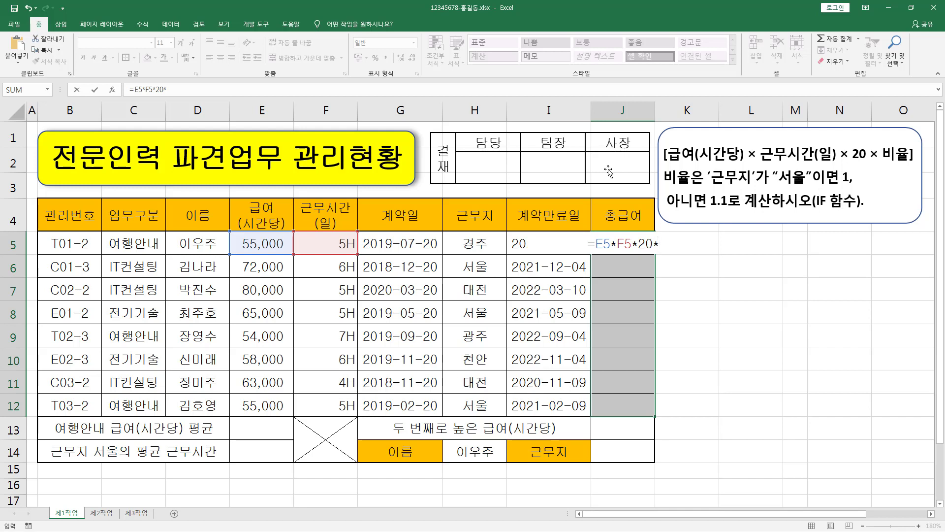
# Append the IF function to the total pay formula and open its function arguments
pyautogui.write('IF')
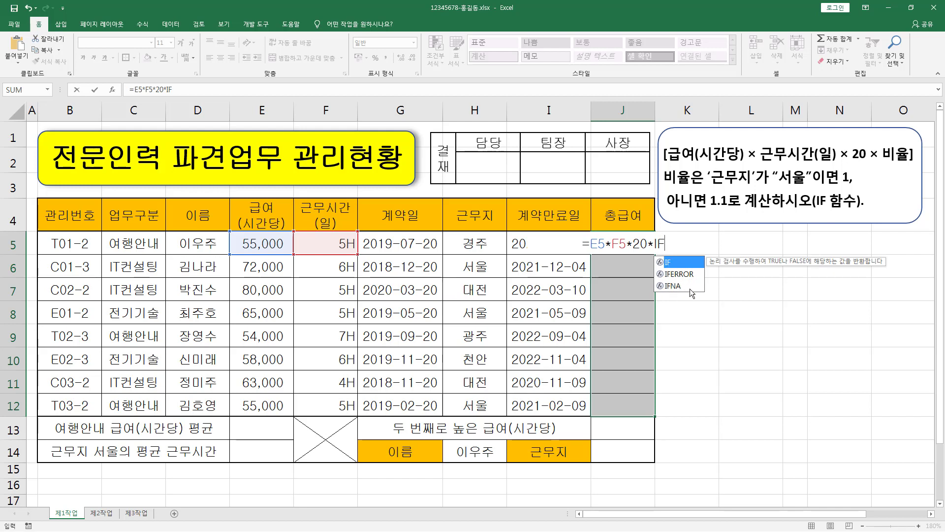
pyautogui.doubleClick(671, 265)
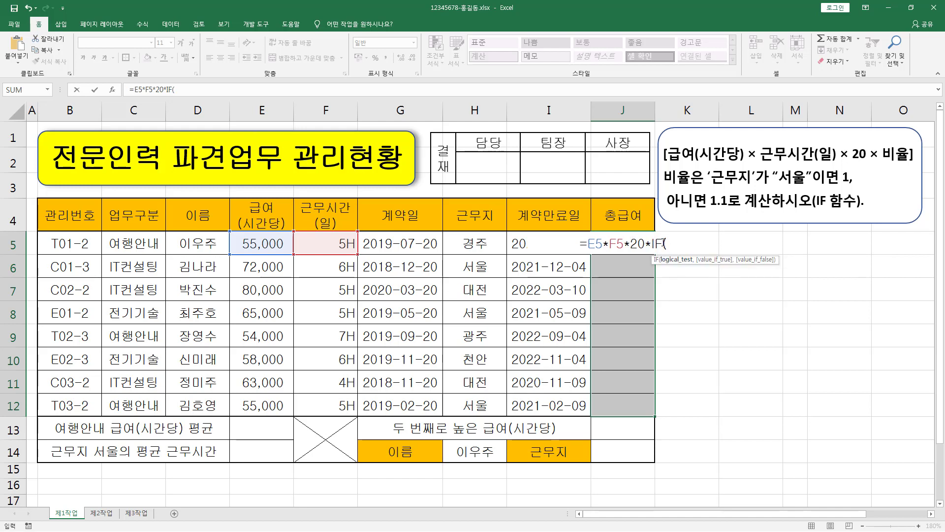
pyautogui.click(192, 90)
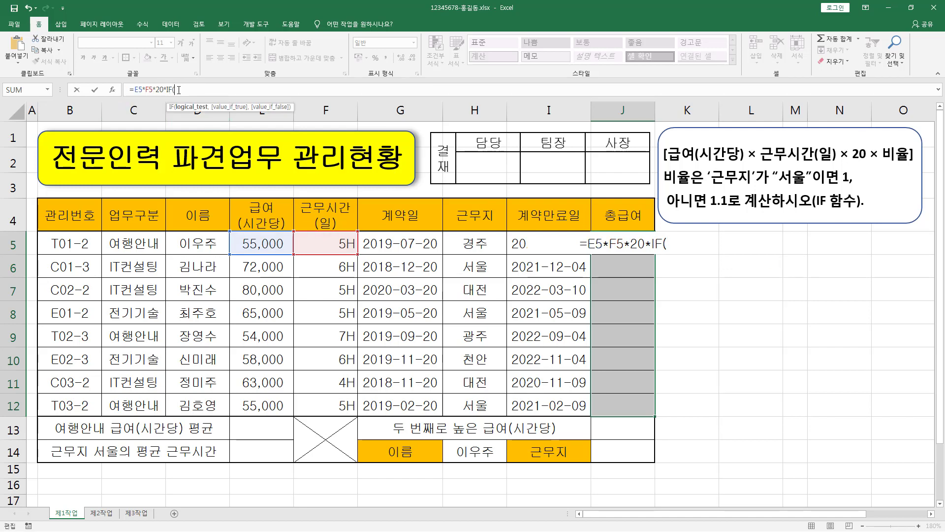
pyautogui.click(112, 90)
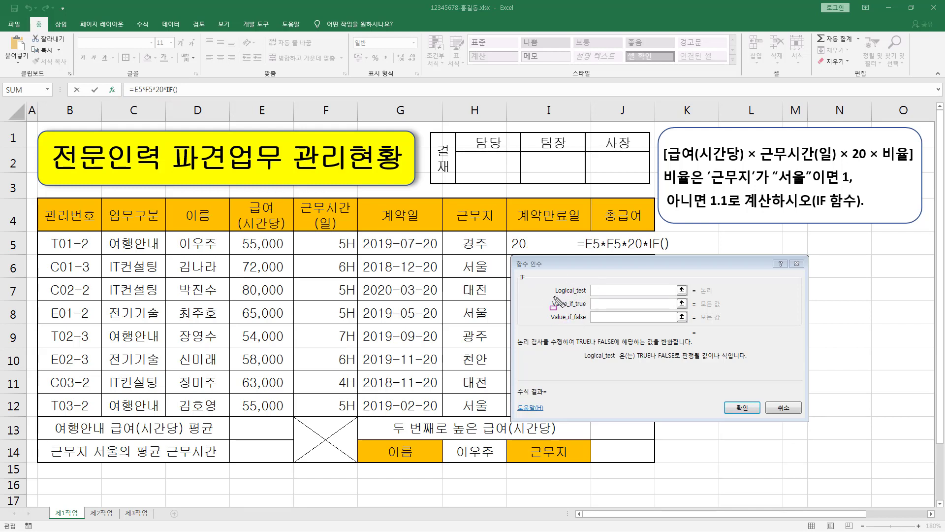
pyautogui.moveTo(553, 296)
pyautogui.mouseDown()
pyautogui.moveTo(589, 295)
pyautogui.moveTo(588, 282)
pyautogui.moveTo(690, 286)
pyautogui.mouseUp()
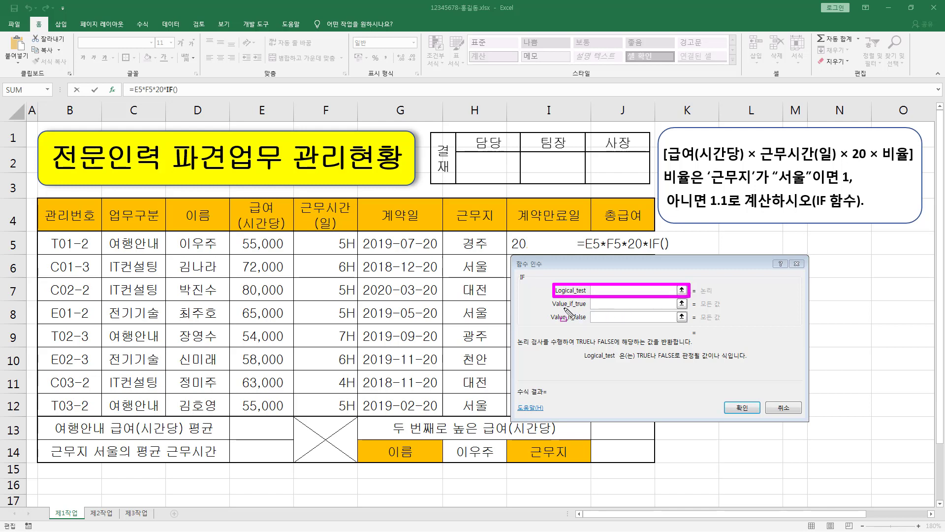
pyautogui.moveTo(550, 310)
pyautogui.mouseDown()
pyautogui.moveTo(692, 308)
pyautogui.moveTo(689, 300)
pyautogui.mouseUp()
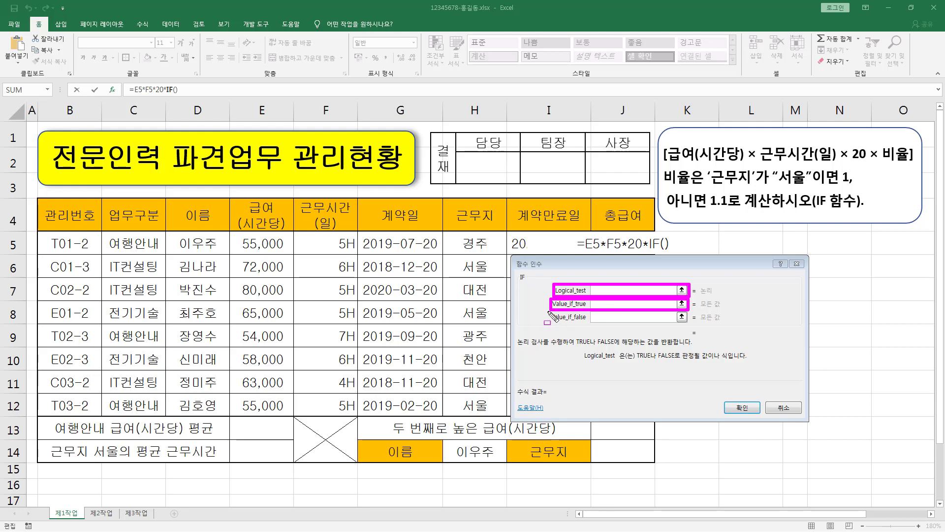
pyautogui.moveTo(549, 310); pyautogui.dragTo(690, 324)
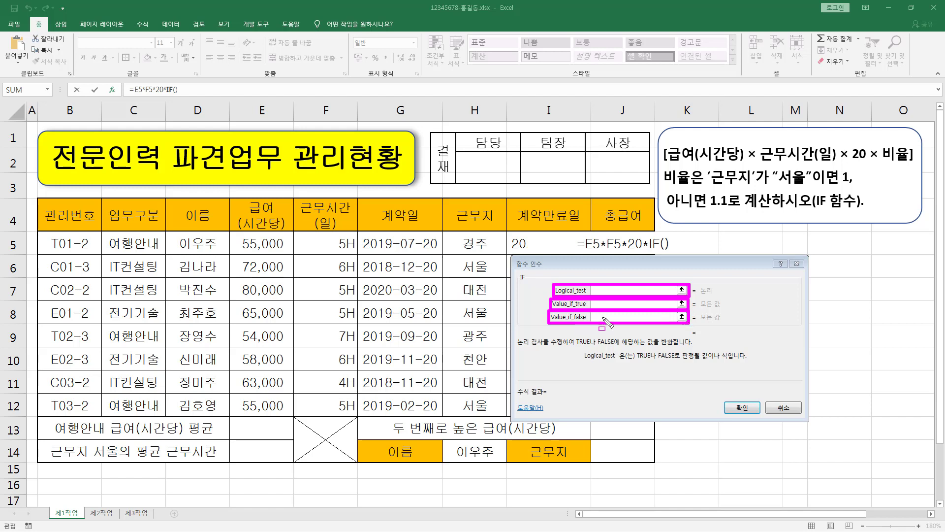
pyautogui.press('Escape')
# Set the IF function's logical test to H5="서울"
pyautogui.click(605, 293)
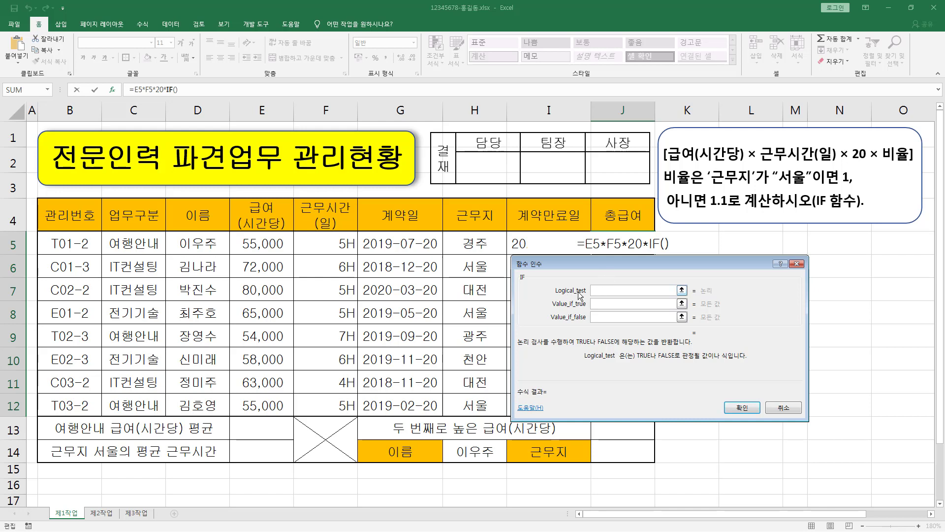
pyautogui.click(475, 245)
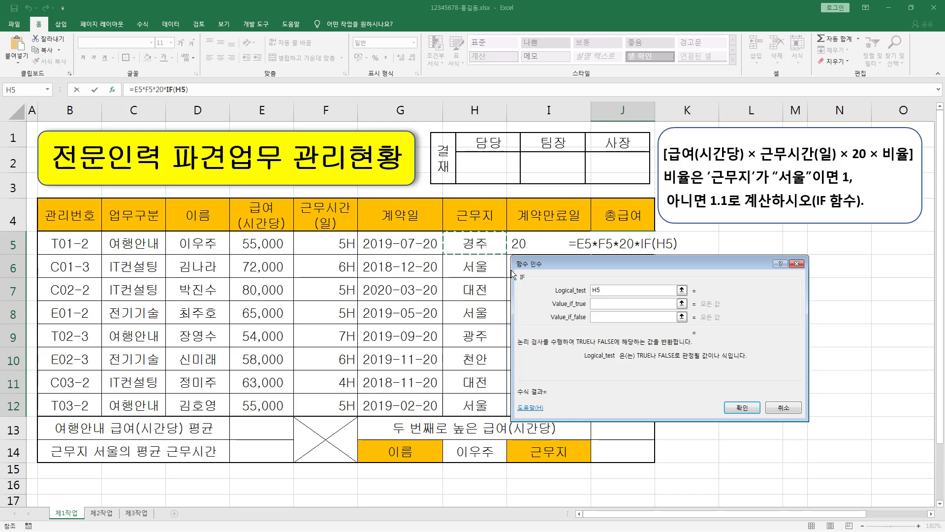
pyautogui.write('="서우')
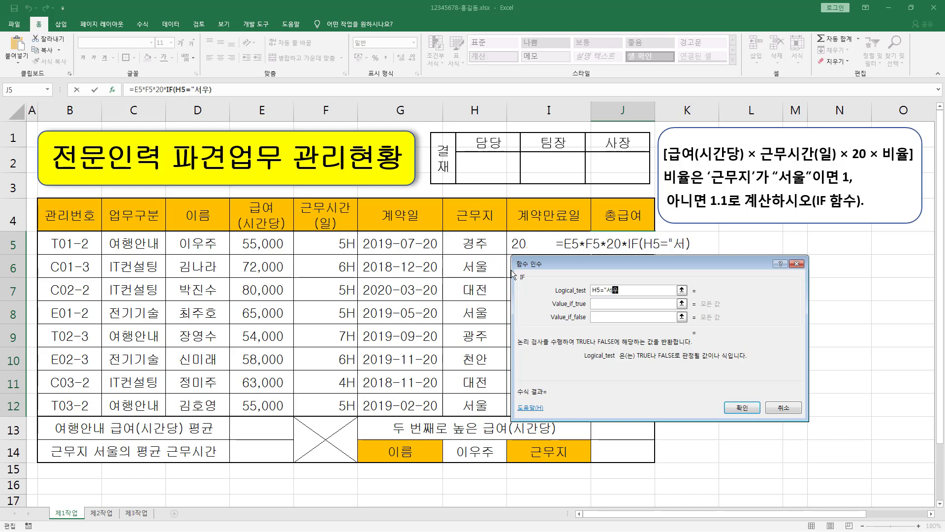
pyautogui.write('ㄹ')
pyautogui.write('"')
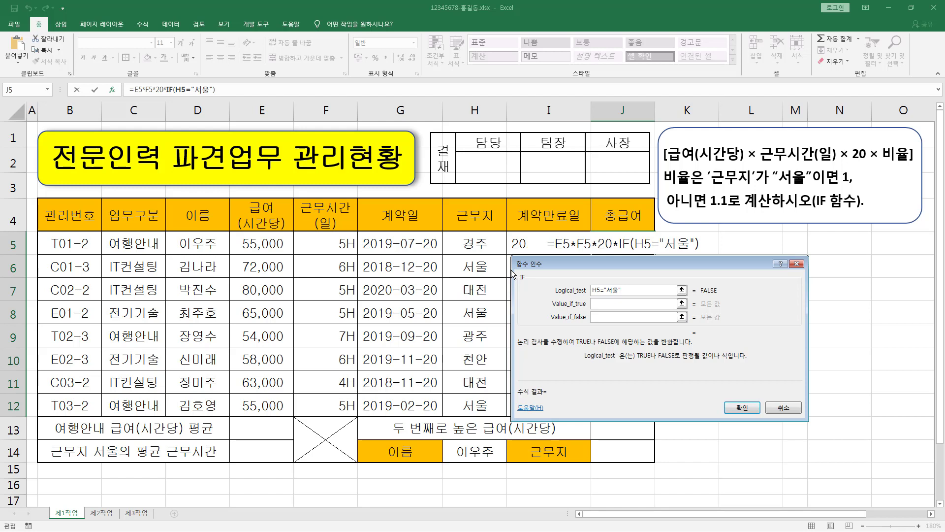
# Set the IF function's value if true to 1 and its value if false to 1.1
pyautogui.press('Tab')
pyautogui.click(614, 303)
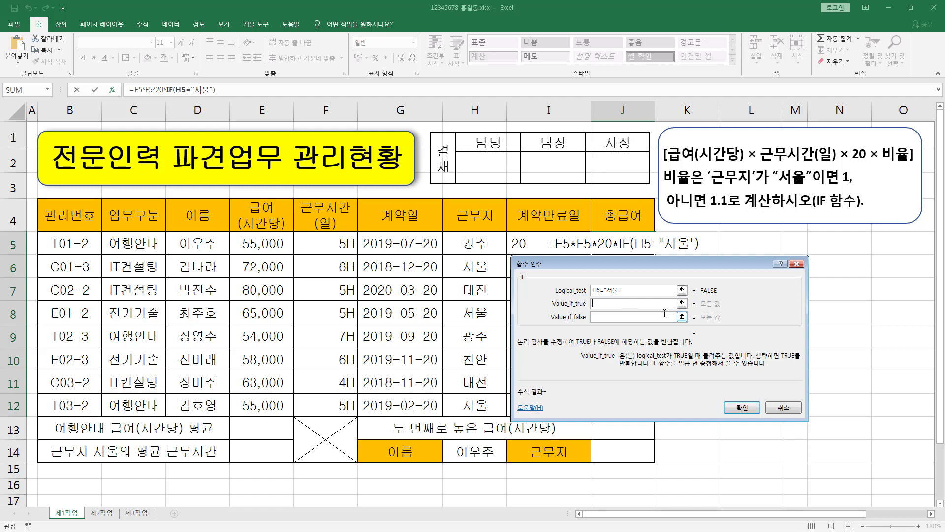
pyautogui.write('1')
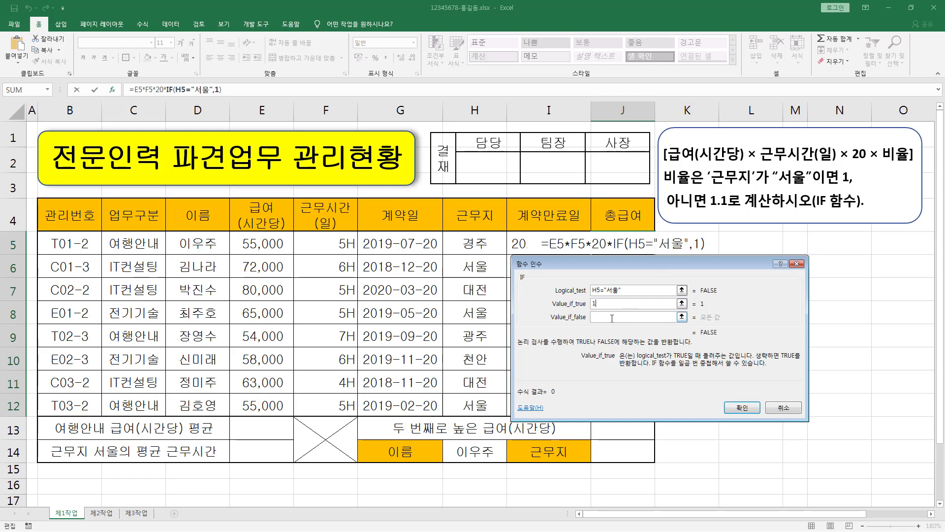
pyautogui.click(612, 317)
pyautogui.write('1.1')
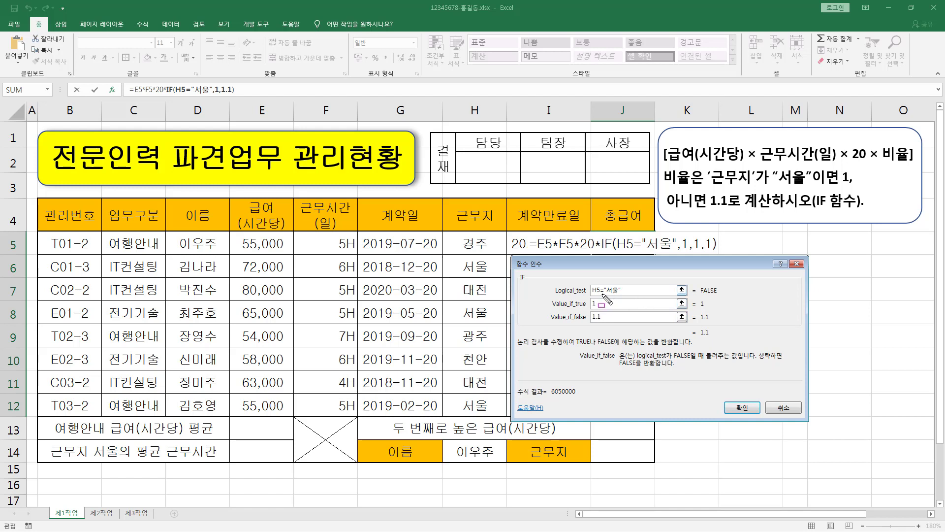
pyautogui.moveTo(711, 340)
pyautogui.mouseDown()
pyautogui.moveTo(698, 338)
pyautogui.moveTo(711, 339)
pyautogui.mouseUp()
pyautogui.moveTo(553, 282); pyautogui.dragTo(628, 295)
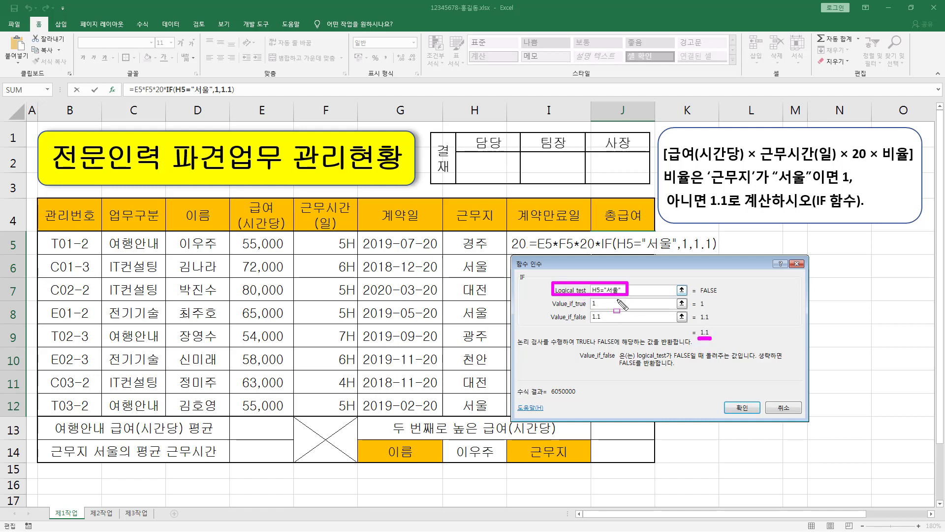
pyautogui.moveTo(556, 307)
pyautogui.mouseDown()
pyautogui.moveTo(606, 308)
pyautogui.moveTo(611, 323)
pyautogui.mouseUp()
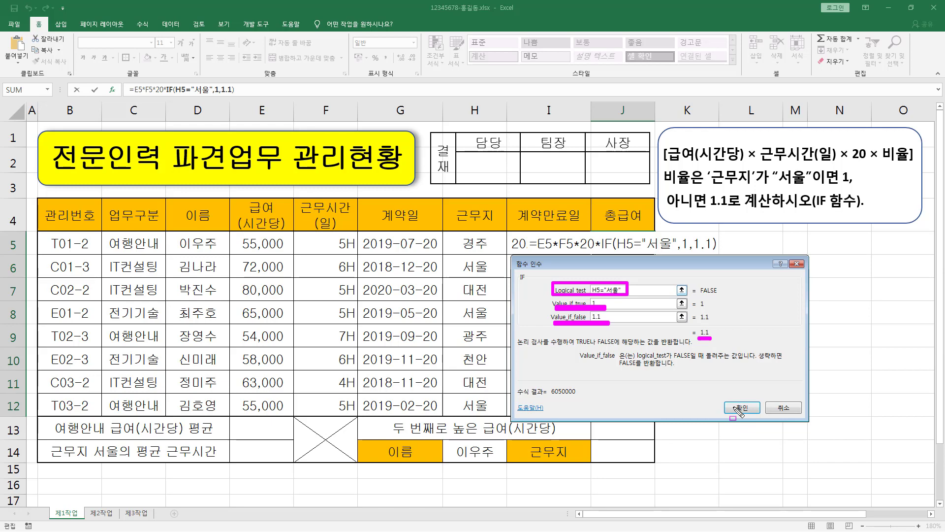
pyautogui.press('Escape')
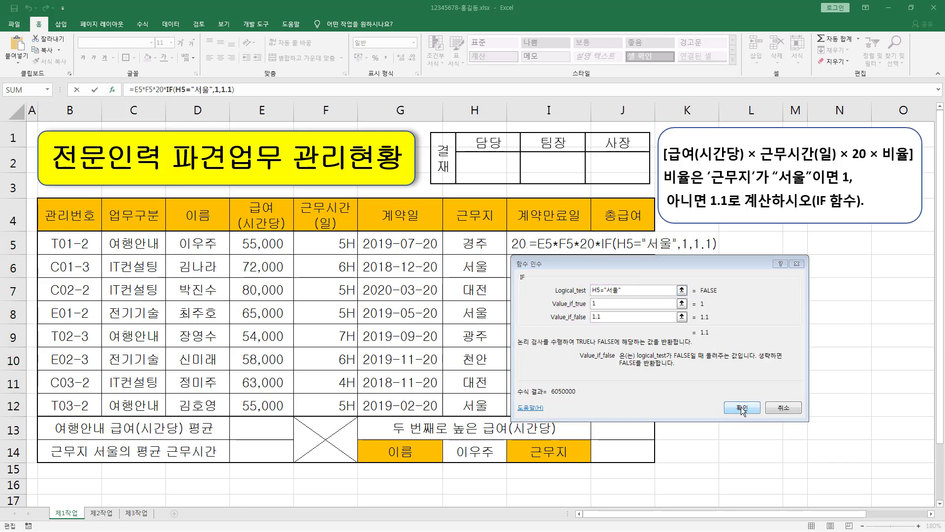
# Accept the IF arguments and enter the total pay formula into all selected cells J5:J12 at once
pyautogui.click(742, 410)
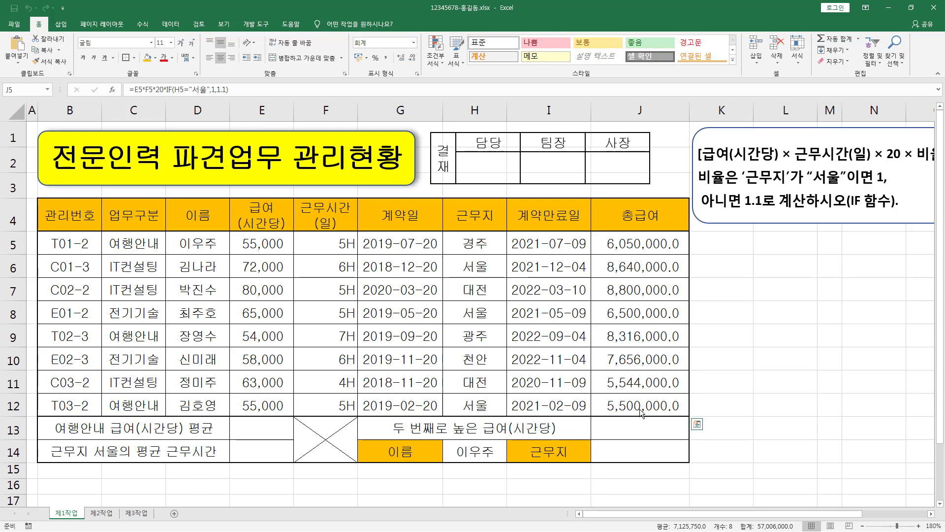
pyautogui.hotkey('alt', 'Tab')
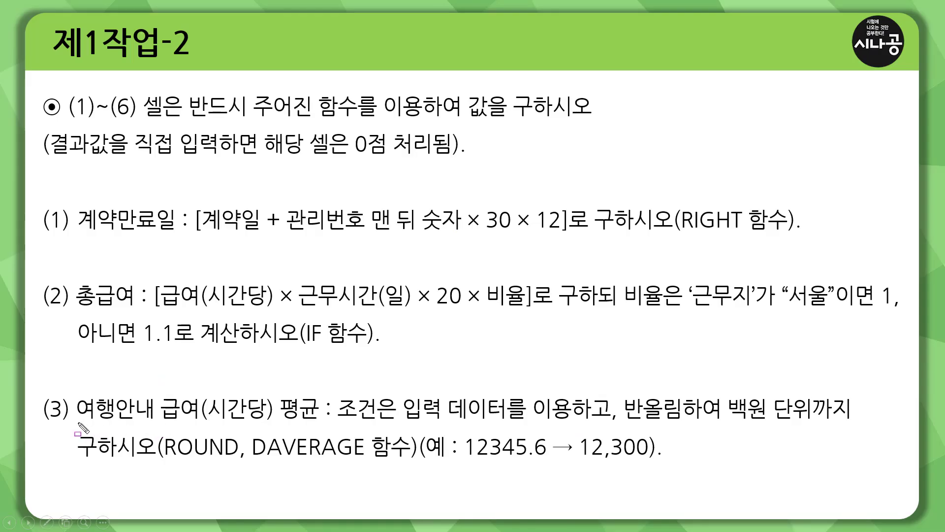
pyautogui.moveTo(81, 423)
pyautogui.mouseDown()
pyautogui.moveTo(310, 423)
pyautogui.moveTo(322, 401)
pyautogui.moveTo(367, 422)
pyautogui.moveTo(533, 422)
pyautogui.moveTo(575, 398)
pyautogui.mouseUp()
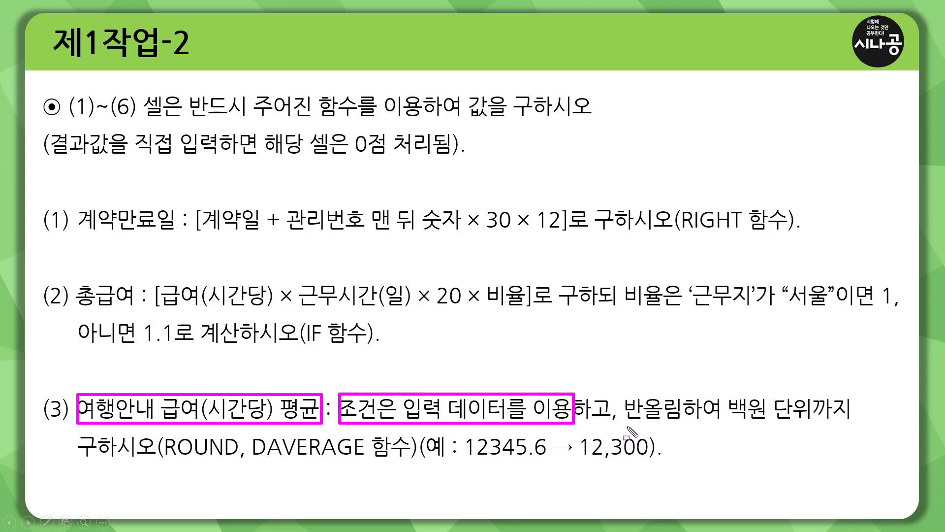
pyautogui.moveTo(626, 425); pyautogui.dragTo(814, 424)
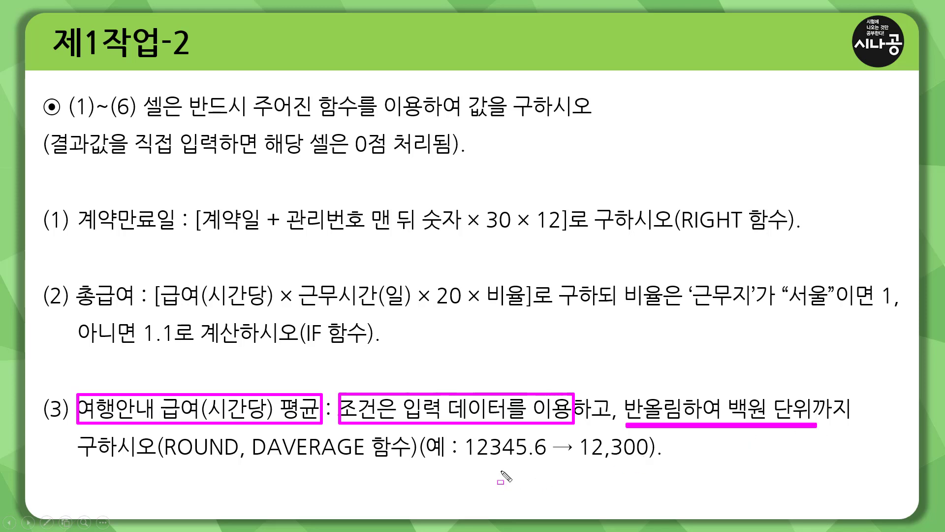
pyautogui.moveTo(467, 459); pyautogui.dragTo(550, 459)
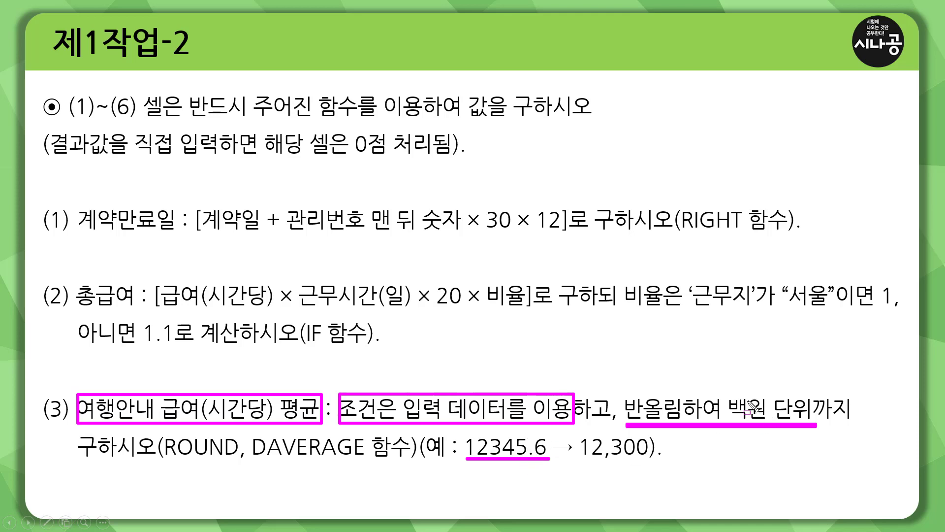
pyautogui.moveTo(725, 393)
pyautogui.mouseDown()
pyautogui.moveTo(725, 413)
pyautogui.moveTo(853, 393)
pyautogui.moveTo(853, 428)
pyautogui.mouseUp()
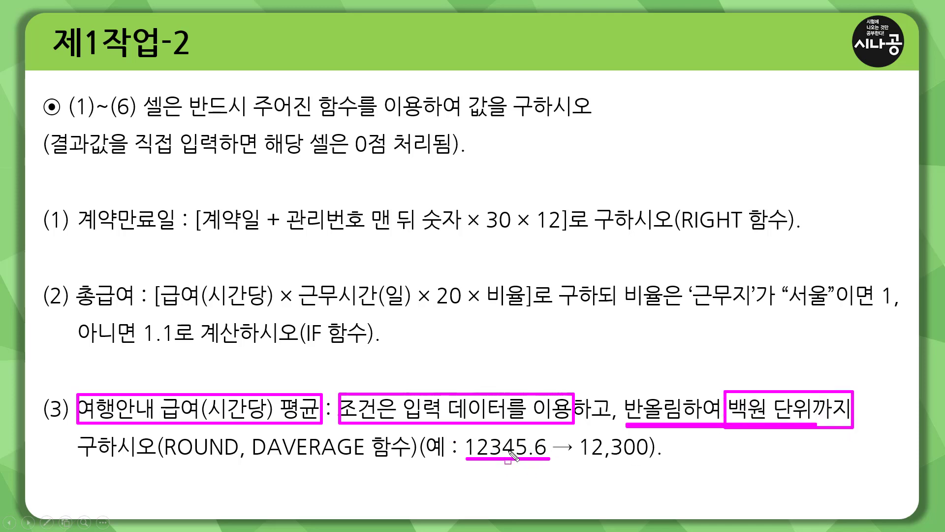
pyautogui.moveTo(504, 449); pyautogui.dragTo(667, 461)
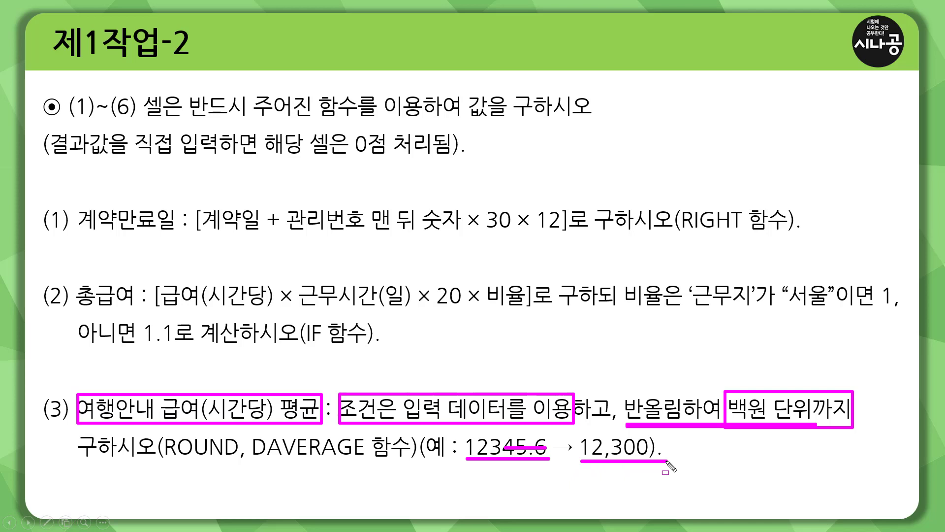
pyautogui.moveTo(161, 461); pyautogui.dragTo(408, 462)
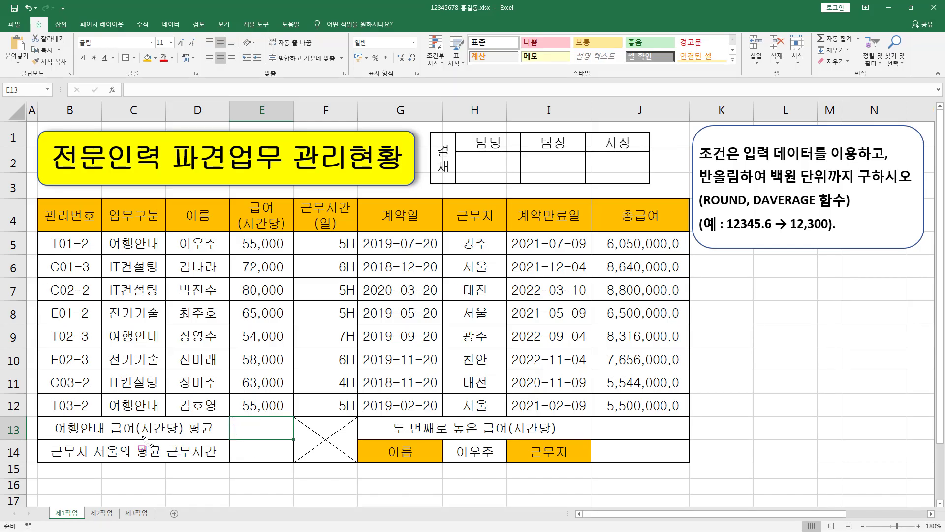
pyautogui.moveTo(53, 437)
pyautogui.mouseDown()
pyautogui.moveTo(106, 438)
pyautogui.moveTo(106, 418)
pyautogui.moveTo(127, 436)
pyautogui.moveTo(219, 437)
pyautogui.mouseUp()
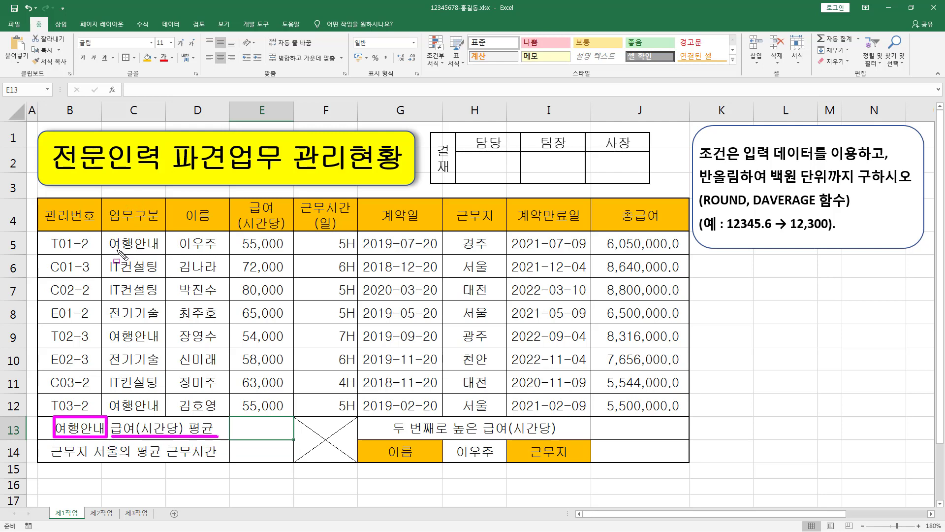
pyautogui.moveTo(110, 250); pyautogui.dragTo(161, 250)
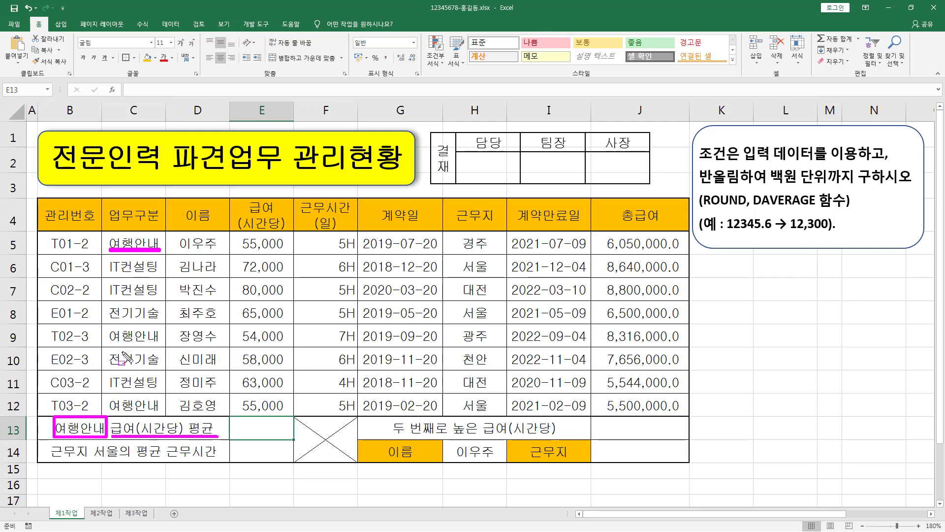
pyautogui.moveTo(110, 345); pyautogui.dragTo(162, 346)
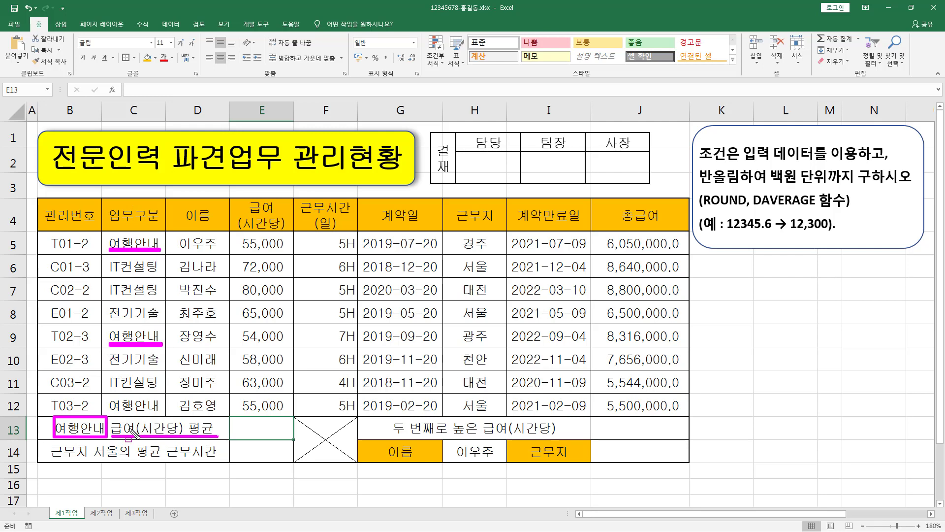
pyautogui.moveTo(110, 411); pyautogui.dragTo(159, 411)
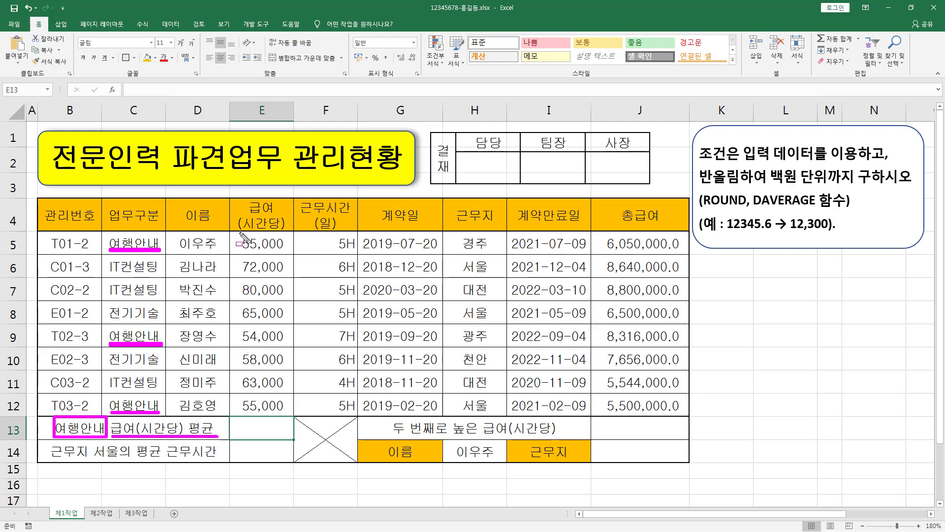
pyautogui.moveTo(239, 238); pyautogui.dragTo(290, 246)
pyautogui.moveTo(240, 334)
pyautogui.mouseDown()
pyautogui.moveTo(287, 343)
pyautogui.moveTo(239, 330)
pyautogui.mouseUp()
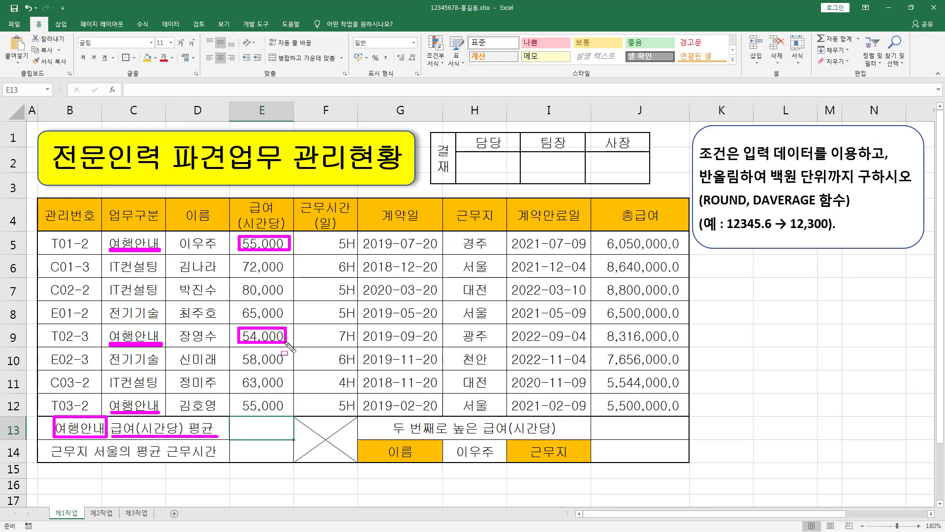
pyautogui.moveTo(238, 399); pyautogui.dragTo(290, 414)
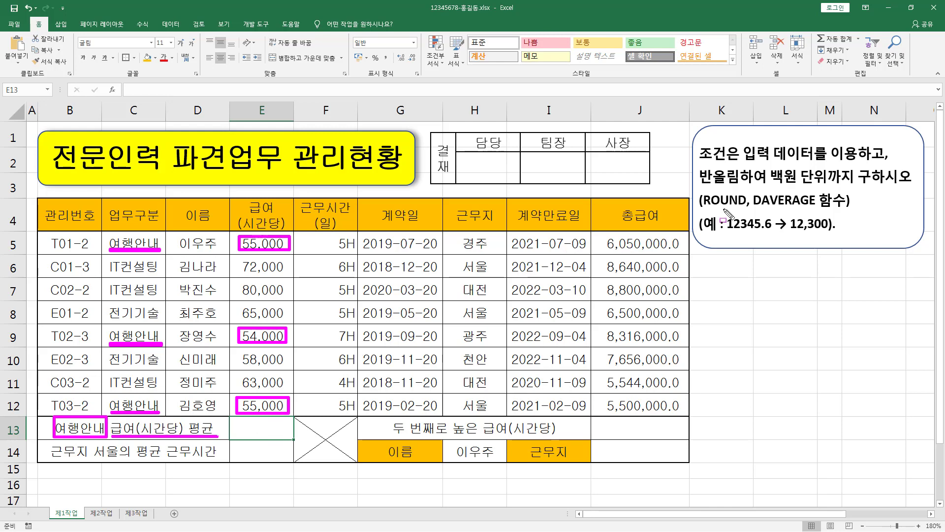
pyautogui.moveTo(715, 210); pyautogui.dragTo(816, 210)
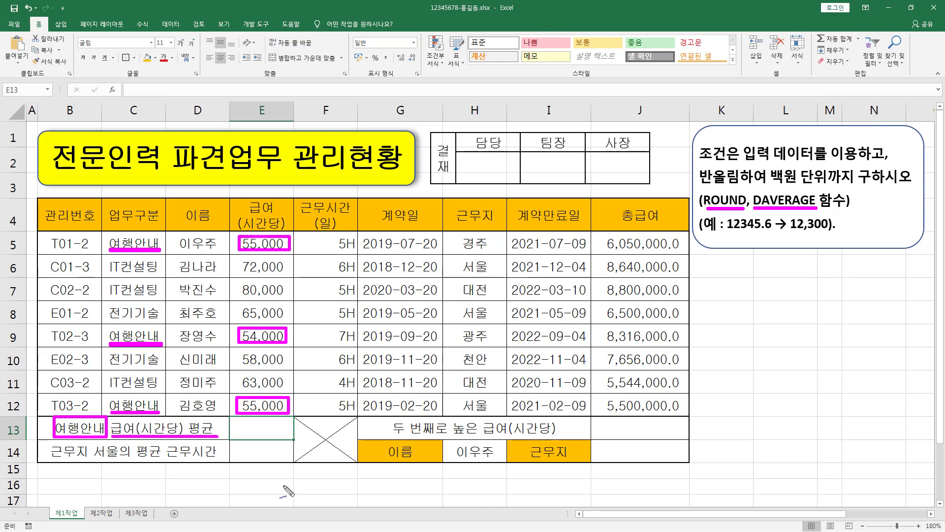
pyautogui.moveTo(236, 464)
pyautogui.mouseDown()
pyautogui.moveTo(237, 487)
pyautogui.moveTo(274, 487)
pyautogui.moveTo(272, 479)
pyautogui.mouseUp()
pyautogui.moveTo(280, 476); pyautogui.dragTo(362, 471)
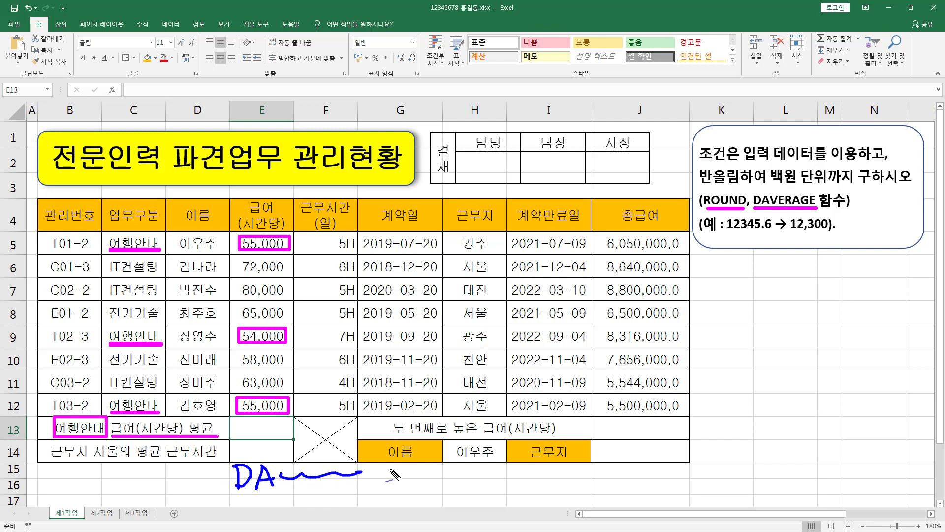
pyautogui.moveTo(296, 452)
pyautogui.mouseDown()
pyautogui.moveTo(311, 465)
pyautogui.moveTo(321, 458)
pyautogui.moveTo(341, 479)
pyautogui.moveTo(344, 470)
pyautogui.mouseUp()
pyautogui.moveTo(226, 446)
pyautogui.mouseDown()
pyautogui.moveTo(213, 463)
pyautogui.moveTo(231, 498)
pyautogui.mouseUp()
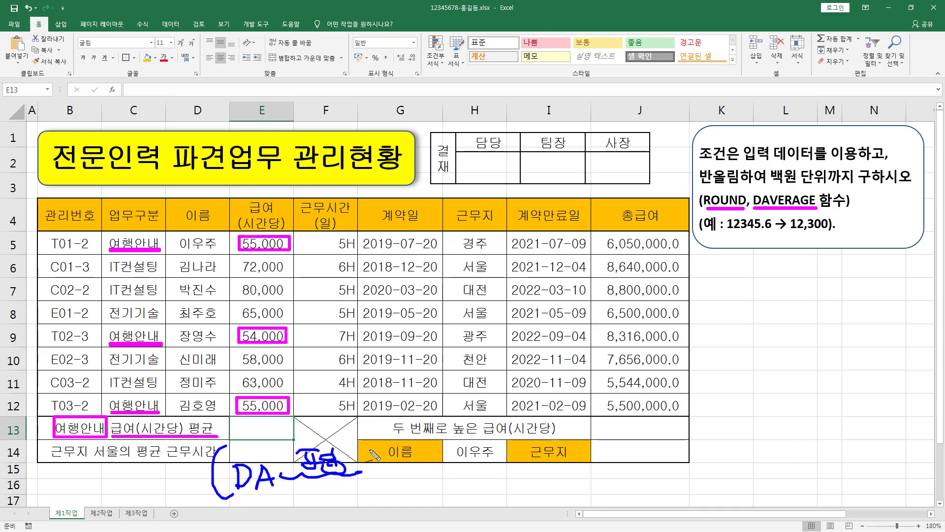
pyautogui.moveTo(347, 439); pyautogui.dragTo(352, 490)
pyautogui.moveTo(116, 465); pyautogui.dragTo(115, 502)
pyautogui.moveTo(114, 467)
pyautogui.mouseDown()
pyautogui.moveTo(143, 500)
pyautogui.moveTo(219, 480)
pyautogui.mouseUp()
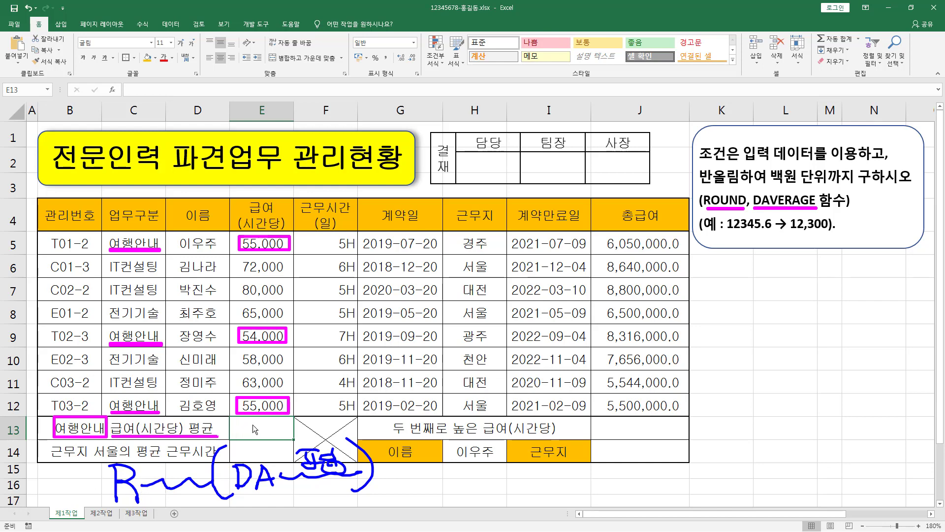
pyautogui.press('Escape')
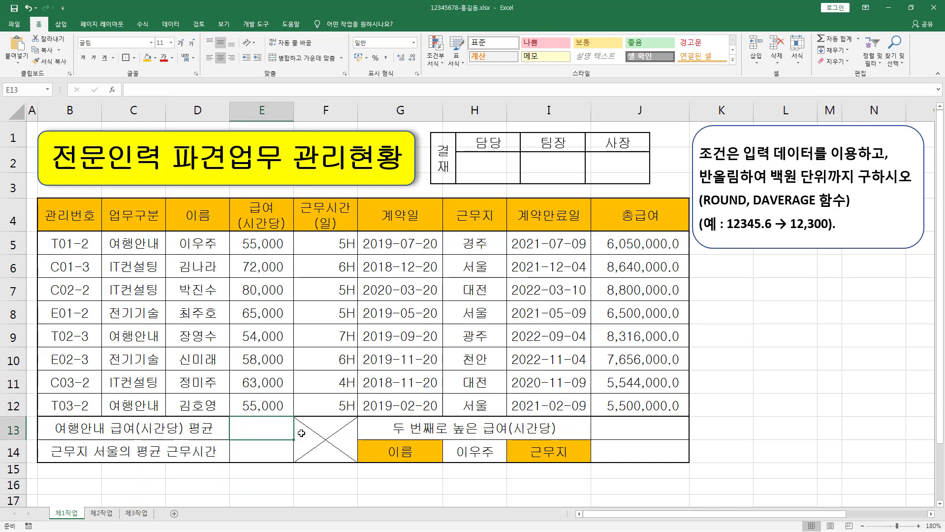
# Start a formula with the ROUND function in cell E13 and open its function arguments
pyautogui.write('=')
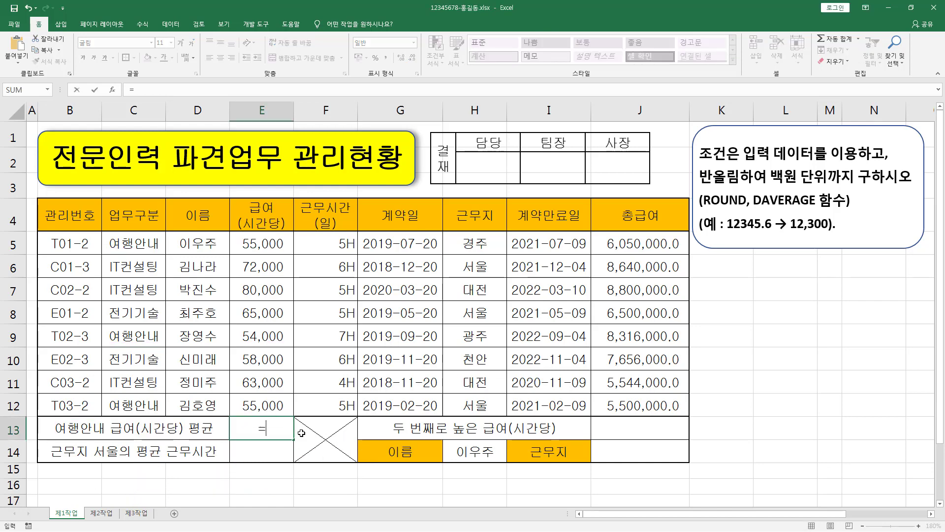
pyautogui.write('RO')
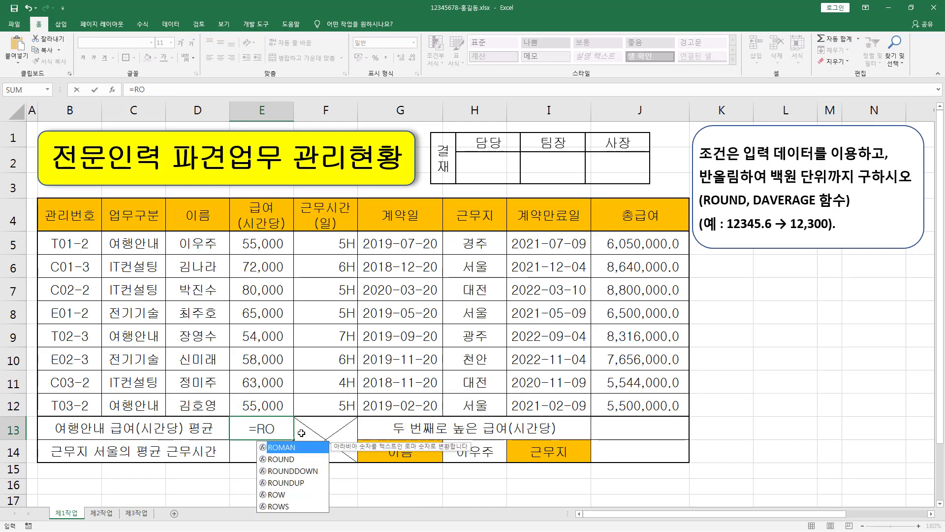
pyautogui.write('U')
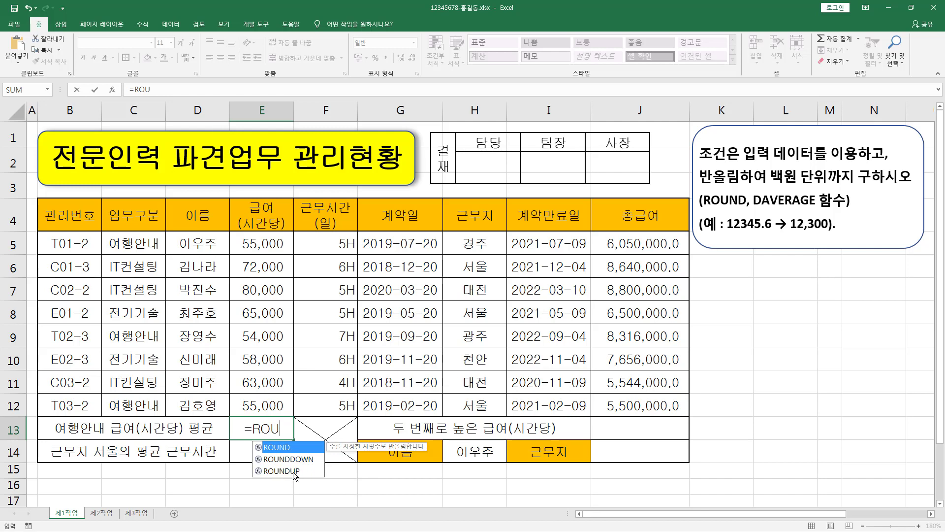
pyautogui.doubleClick(286, 448)
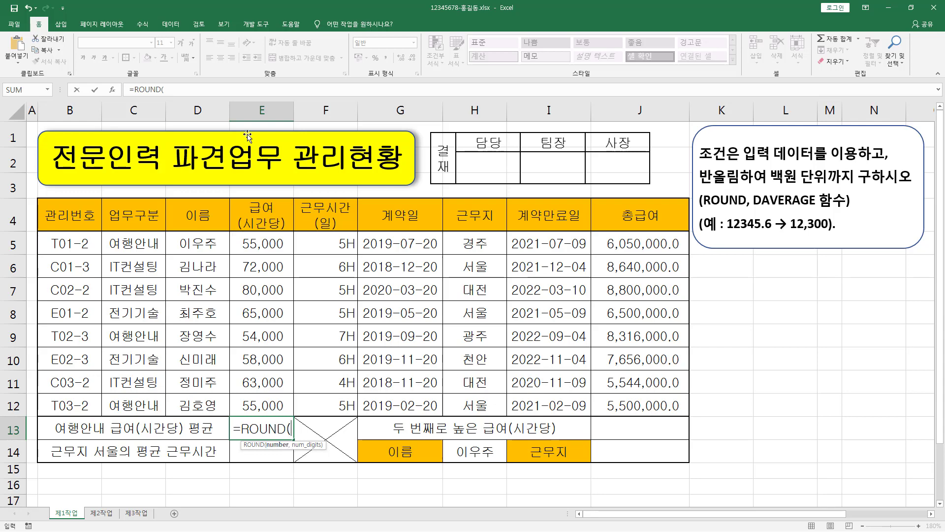
pyautogui.click(113, 91)
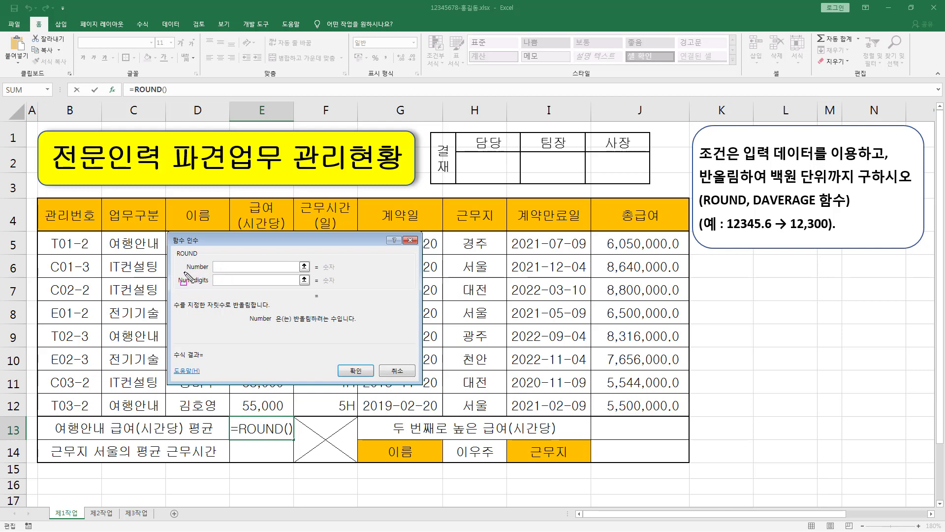
# Examine the descriptions of the ROUND function's Number and Num_digits arguments
pyautogui.moveTo(183, 271); pyautogui.dragTo(209, 271)
pyautogui.moveTo(178, 285); pyautogui.dragTo(211, 285)
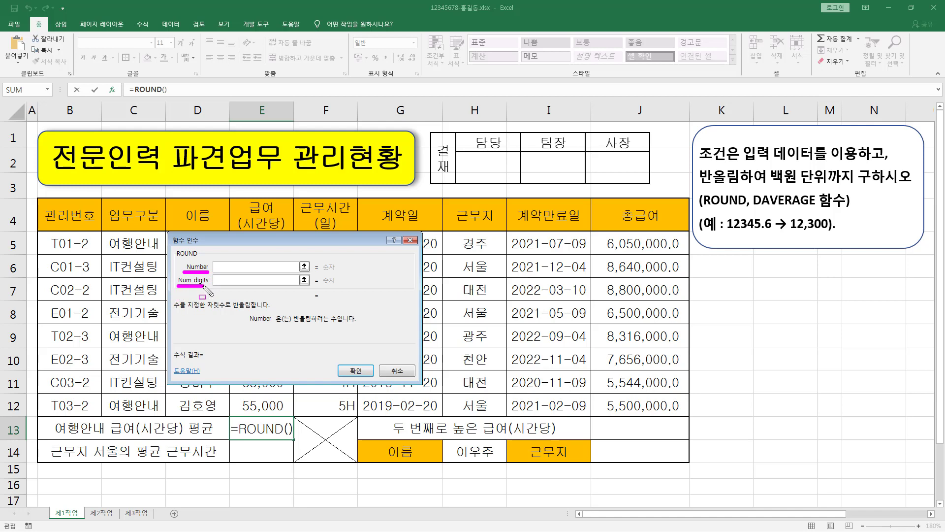
pyautogui.press('Escape')
pyautogui.click(241, 268)
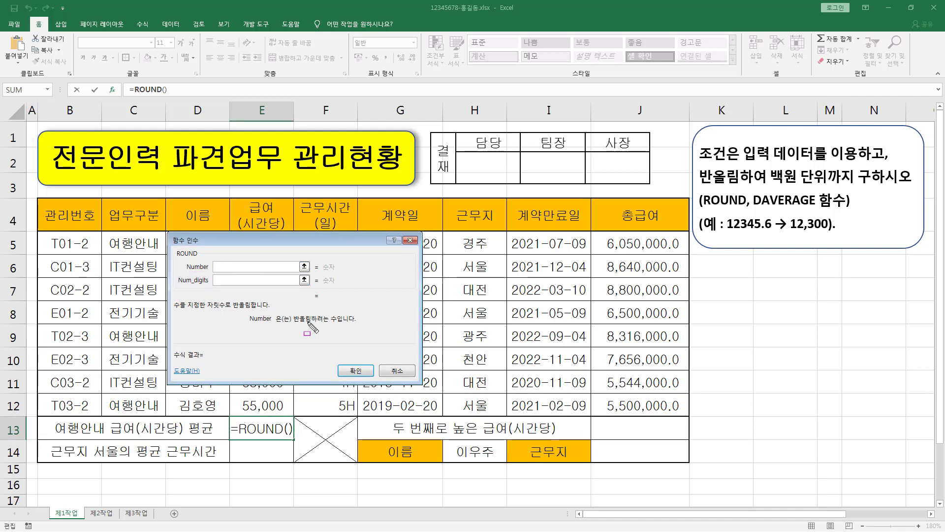
pyautogui.moveTo(294, 325); pyautogui.dragTo(337, 326)
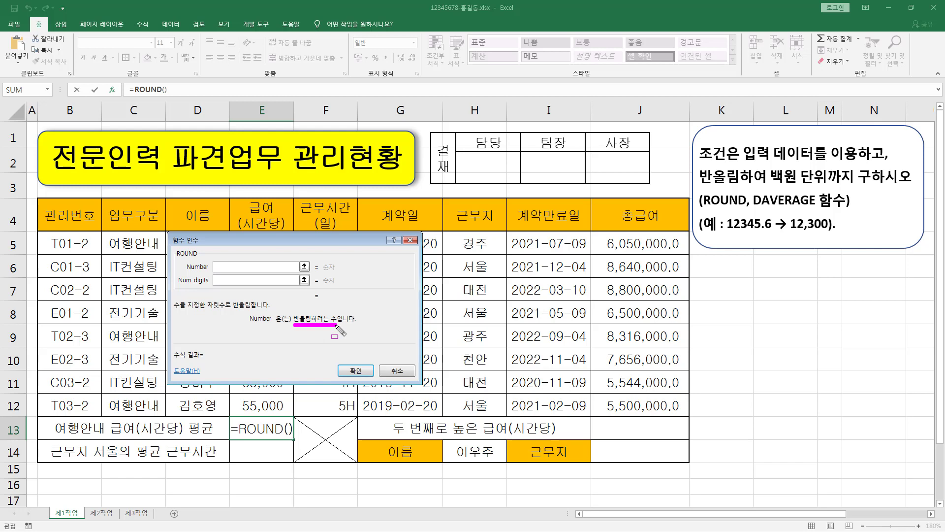
pyautogui.press('Escape')
pyautogui.click(230, 282)
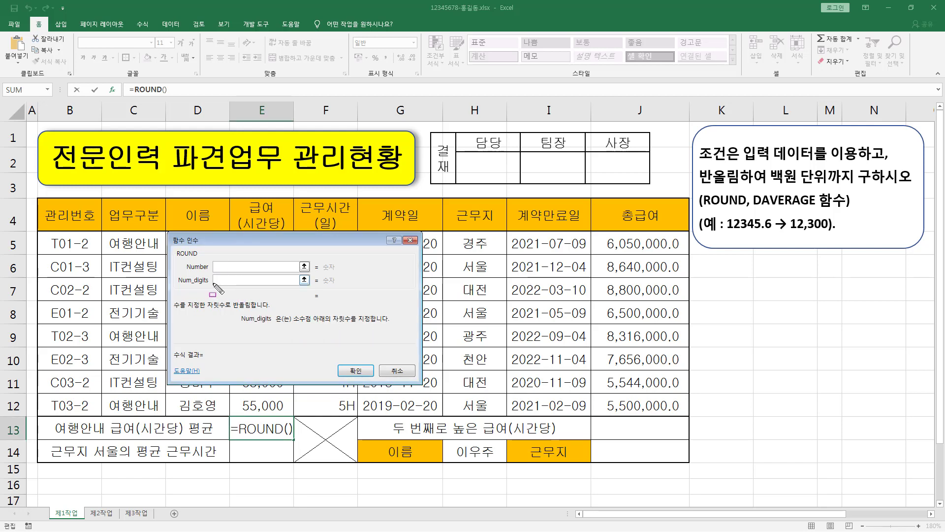
pyautogui.hotkey('ctrl', 'alt', 'd')
pyautogui.moveTo(239, 324); pyautogui.dragTo(271, 325)
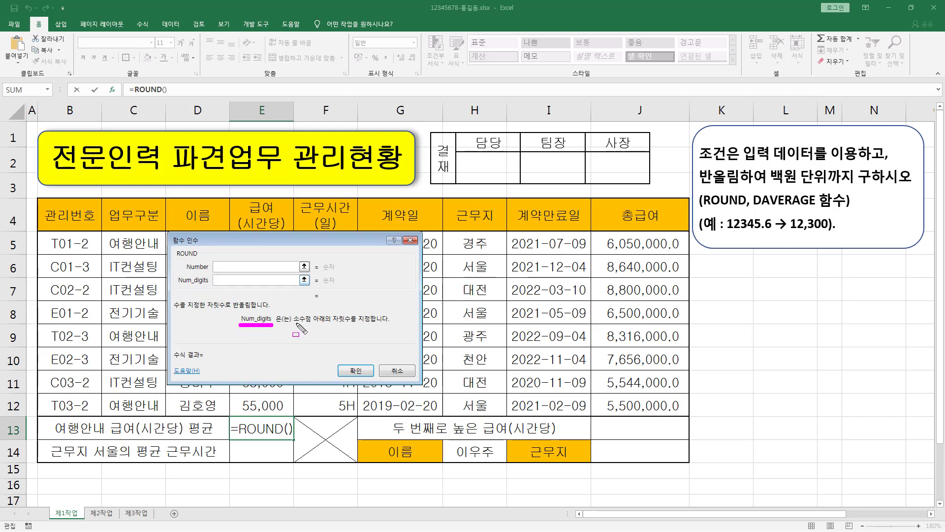
pyautogui.moveTo(333, 325); pyautogui.dragTo(351, 324)
# Set the ROUND function's Number argument to the sample value 12345.678
pyautogui.click(238, 266)
pyautogui.write('123')
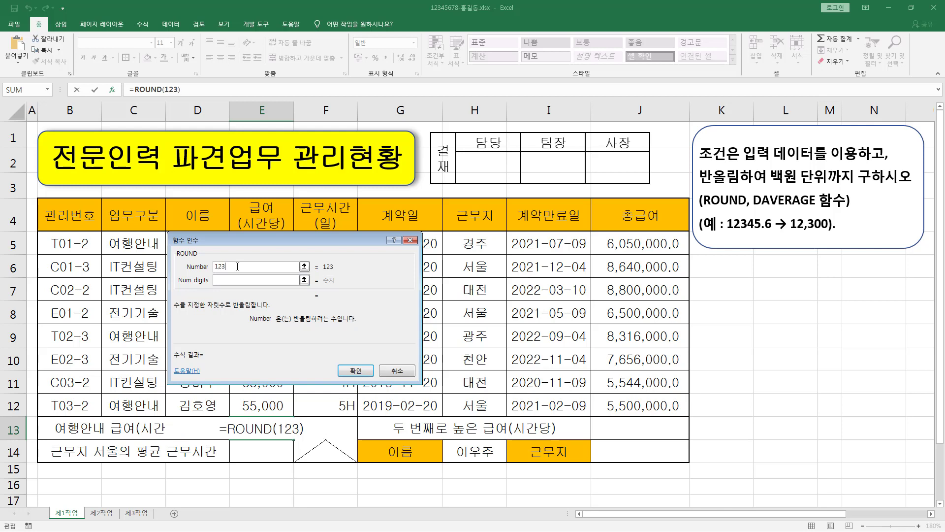
pyautogui.write('45.678')
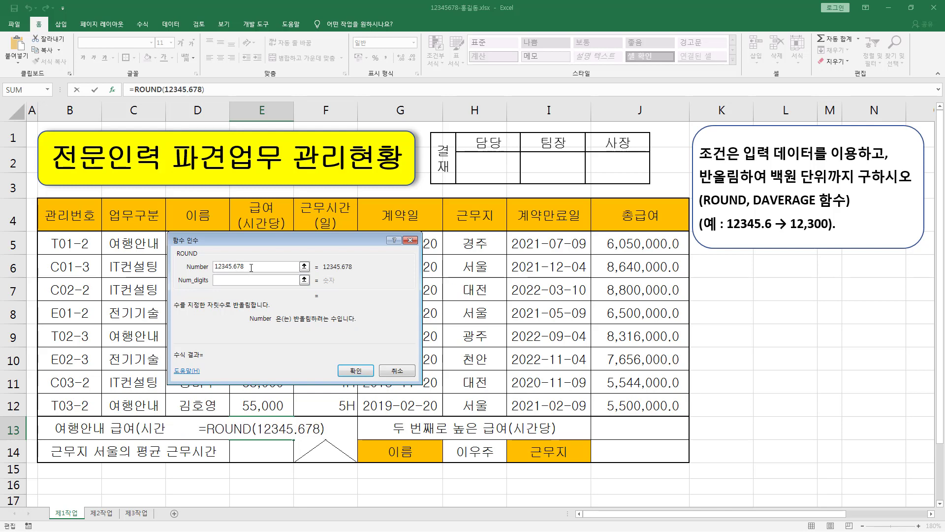
pyautogui.moveTo(251, 267); pyautogui.dragTo(186, 267)
pyautogui.click(250, 267)
# Set the ROUND function's Num_digits argument to 1 and check the rounded result
pyautogui.click(246, 281)
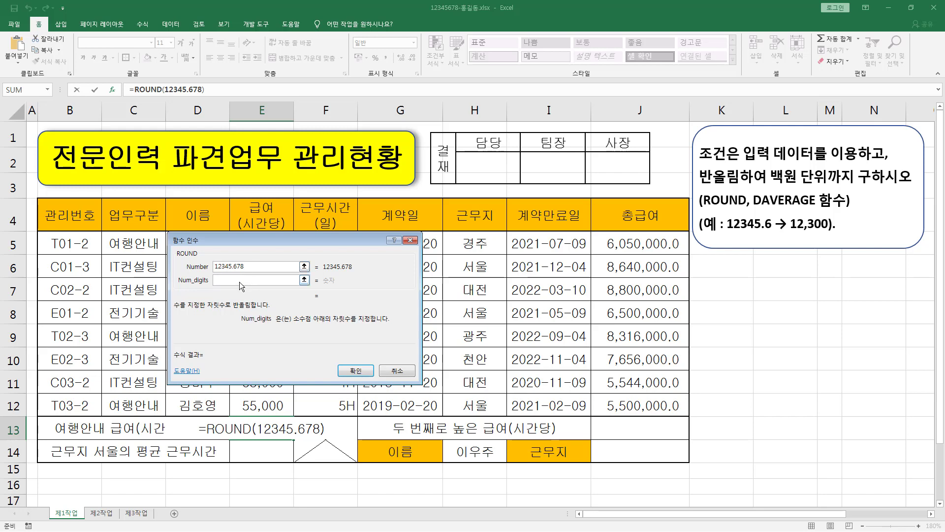
pyautogui.write('1')
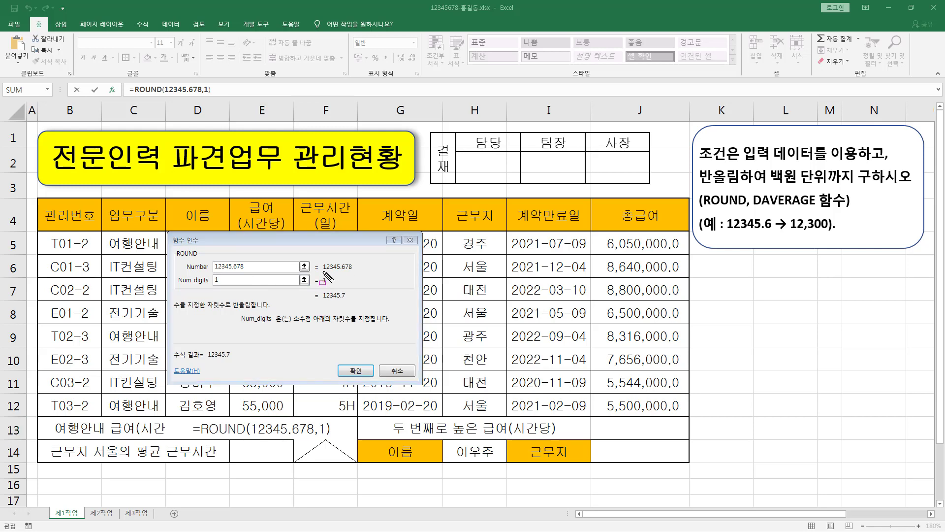
pyautogui.moveTo(322, 272)
pyautogui.mouseDown()
pyautogui.moveTo(353, 271)
pyautogui.moveTo(329, 284)
pyautogui.moveTo(335, 301)
pyautogui.moveTo(351, 301)
pyautogui.mouseUp()
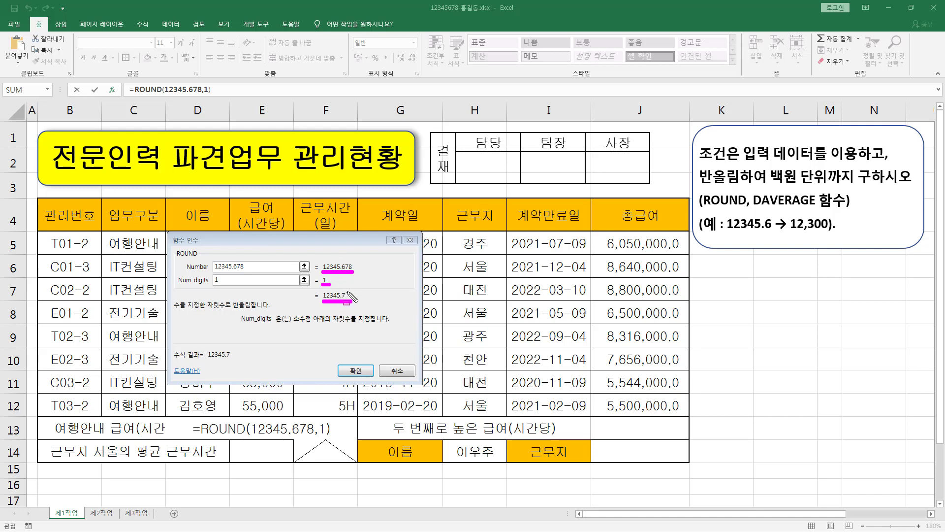
pyautogui.press('Escape')
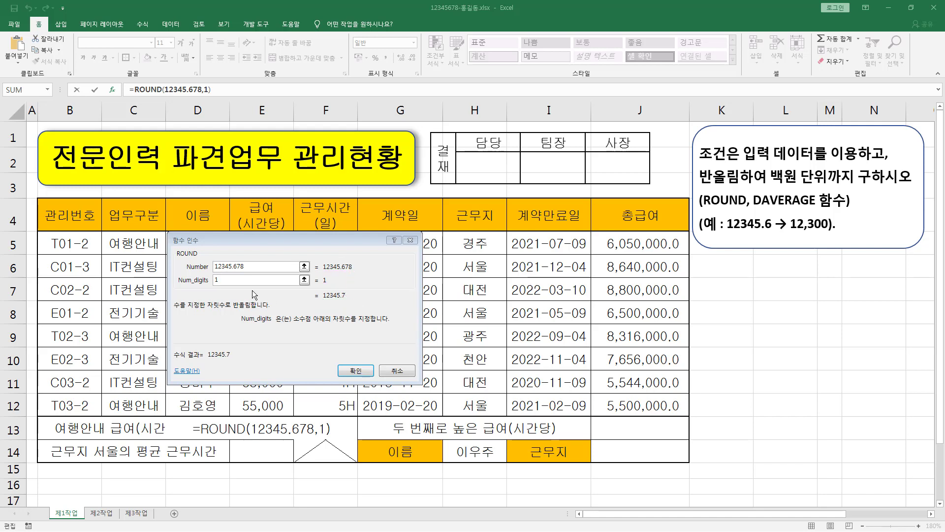
# Change the ROUND function's Num_digits argument to 2
pyautogui.moveTo(225, 280); pyautogui.dragTo(209, 281)
pyautogui.write('2')
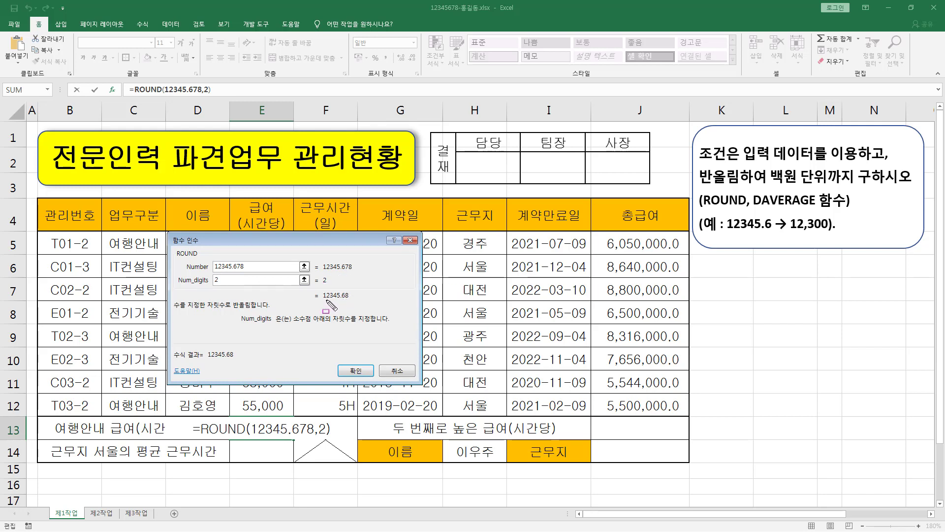
# Set the ROUND function's Num_digits argument to 0 and check the rounded result
pyautogui.moveTo(323, 299); pyautogui.dragTo(350, 300)
pyautogui.press('BackSpace')
pyautogui.write('0')
pyautogui.moveTo(319, 301); pyautogui.dragTo(344, 302)
pyautogui.press('Escape')
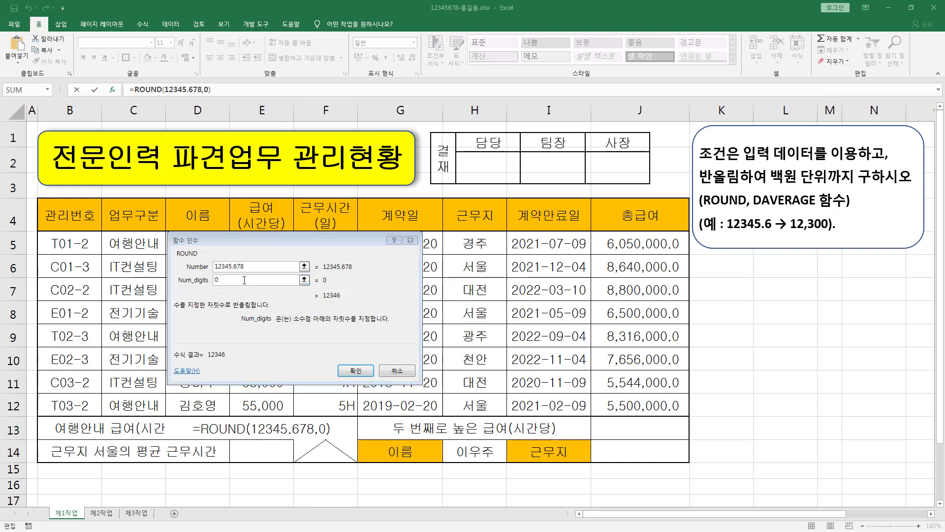
# Set the ROUND function's Num_digits argument to -1 and check the rounded result
pyautogui.write('-1')
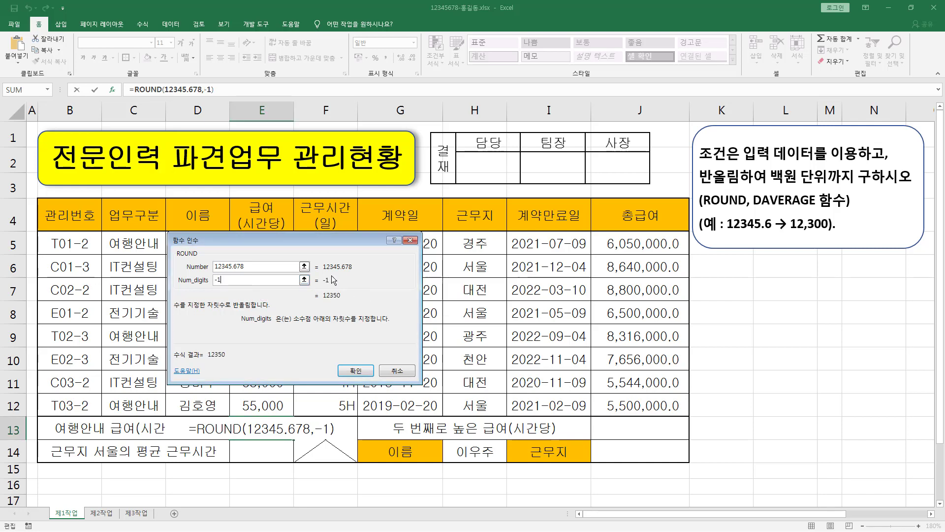
pyautogui.hotkey('ctrl', '2')
pyautogui.click(338, 271)
pyautogui.moveTo(322, 299); pyautogui.dragTo(340, 299)
pyautogui.press('Escape')
# Set the ROUND function's Num_digits argument to -2 and clear the sample value from its Number argument
pyautogui.write('-2')
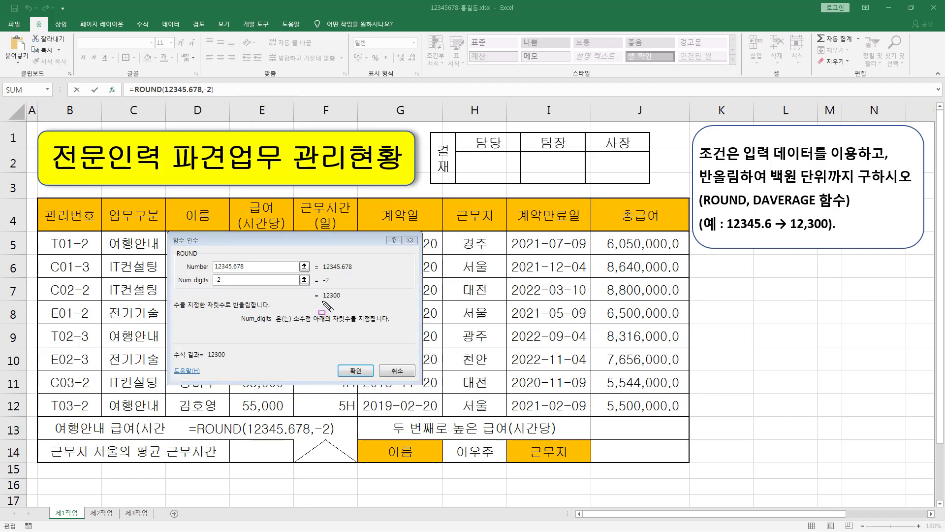
pyautogui.moveTo(321, 300); pyautogui.dragTo(343, 300)
pyautogui.moveTo(218, 280); pyautogui.dragTo(226, 285)
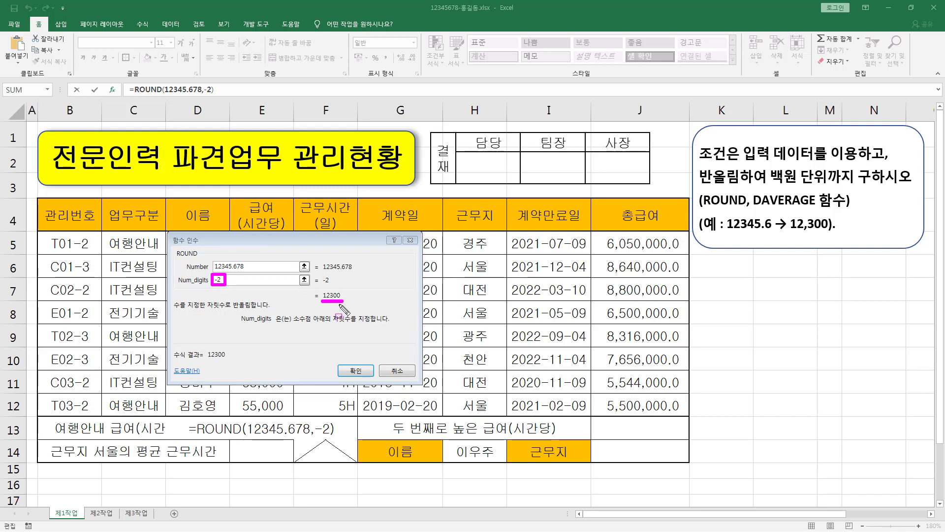
pyautogui.moveTo(212, 262); pyautogui.dragTo(251, 273)
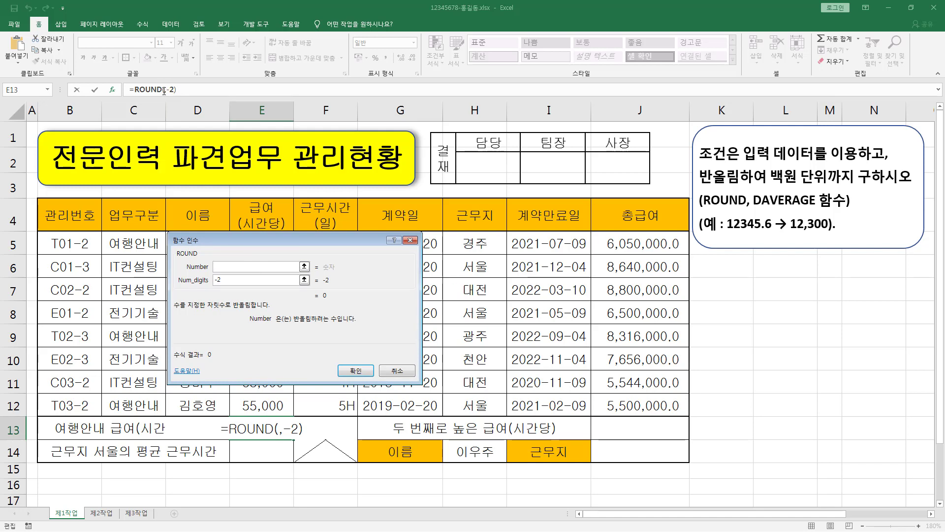
pyautogui.moveTo(123, 79); pyautogui.dragTo(190, 99)
pyautogui.press('Escape')
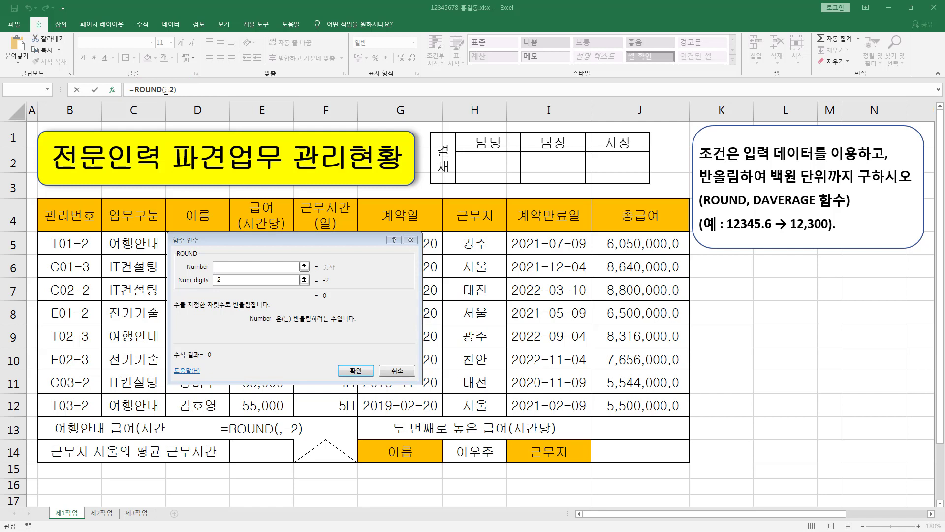
# Nest the DAVERAGE function as ROUND's Number argument in E13, finding it with a function search for DAVER
pyautogui.click(164, 90)
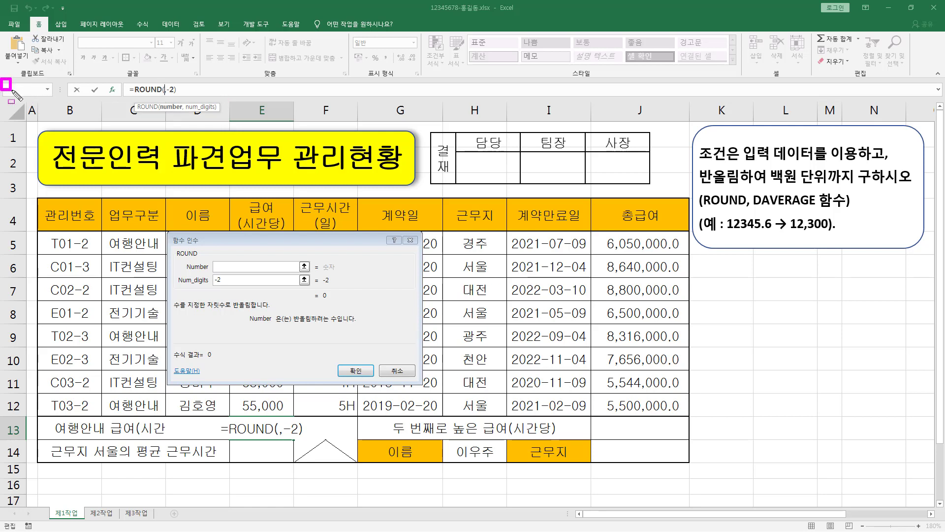
pyautogui.moveTo(11, 91); pyautogui.dragTo(58, 100)
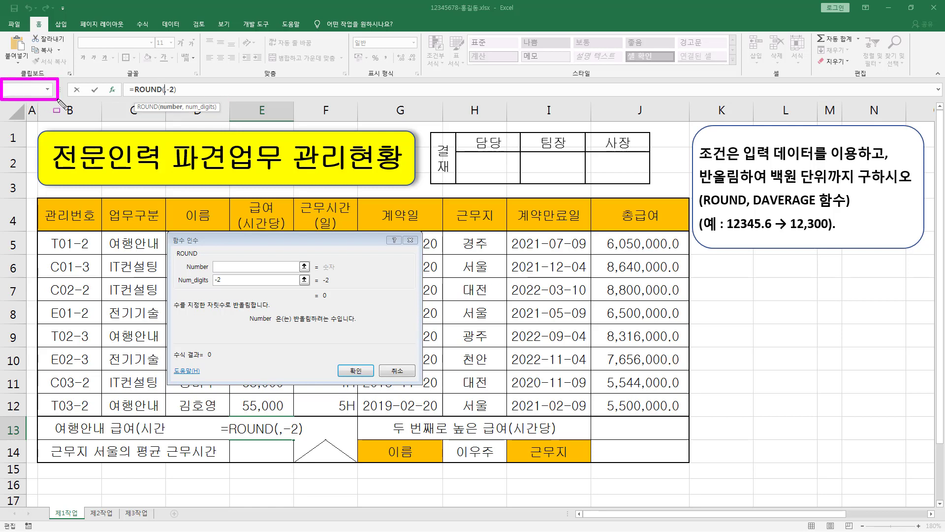
pyautogui.click(47, 89)
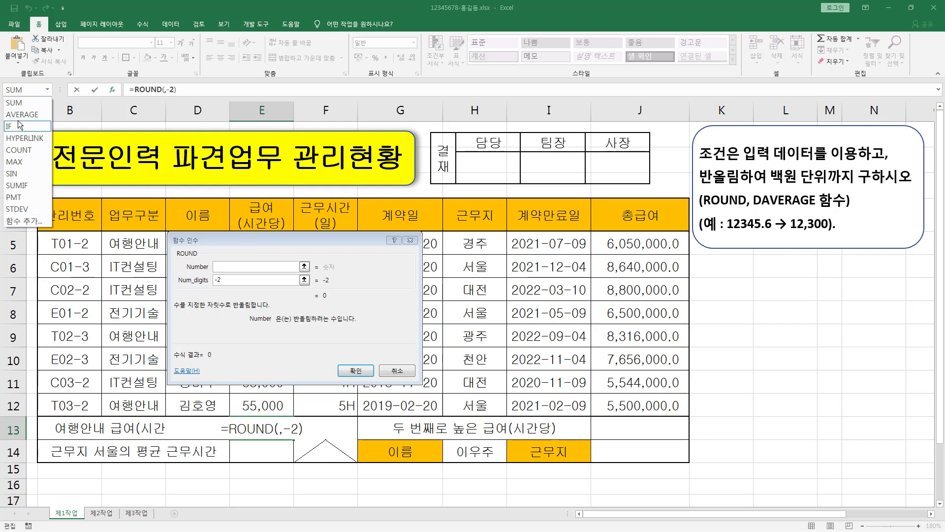
pyautogui.click(24, 221)
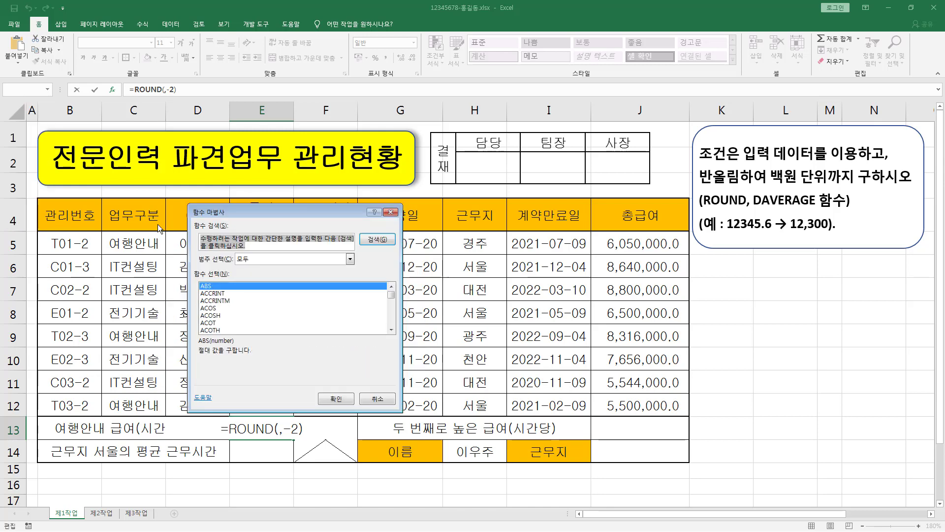
pyautogui.moveTo(259, 213); pyautogui.dragTo(192, 139)
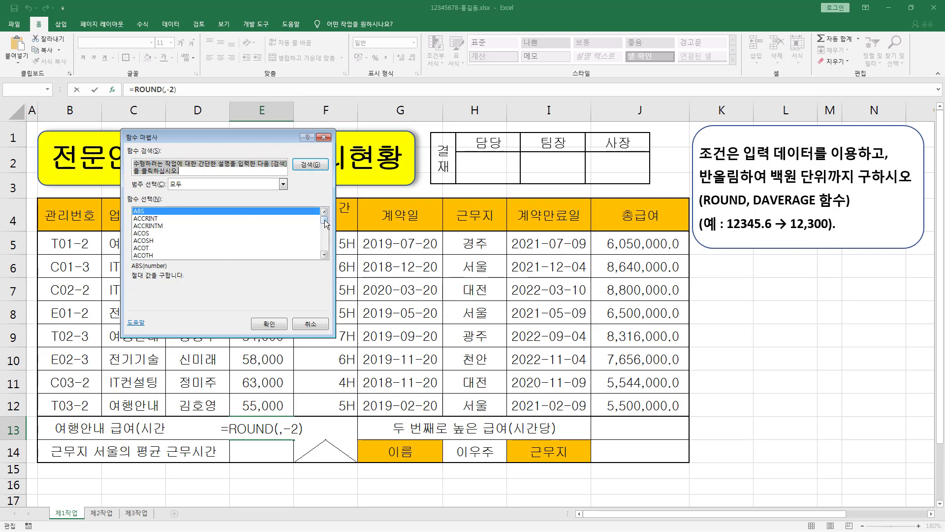
pyautogui.moveTo(325, 220)
pyautogui.mouseDown()
pyautogui.moveTo(326, 245)
pyautogui.moveTo(323, 216)
pyautogui.moveTo(325, 226)
pyautogui.mouseUp()
pyautogui.click(327, 260)
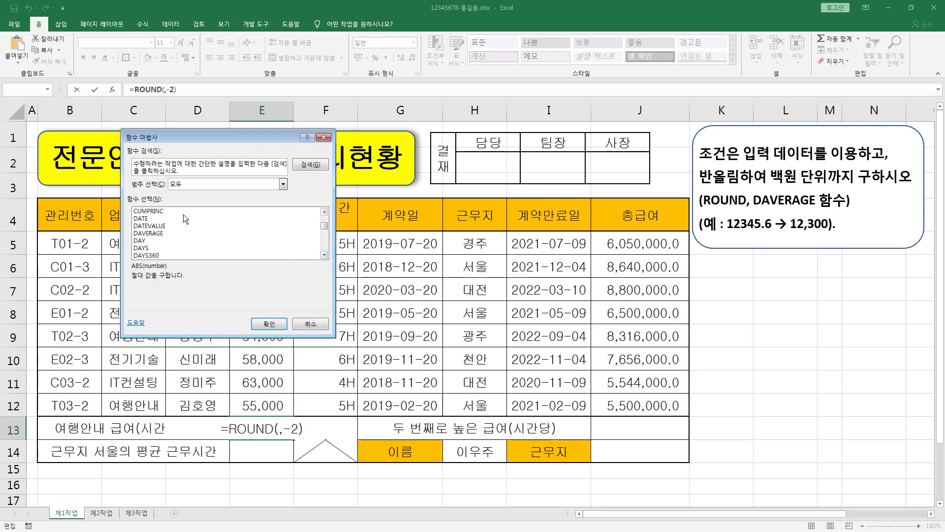
pyautogui.click(183, 169)
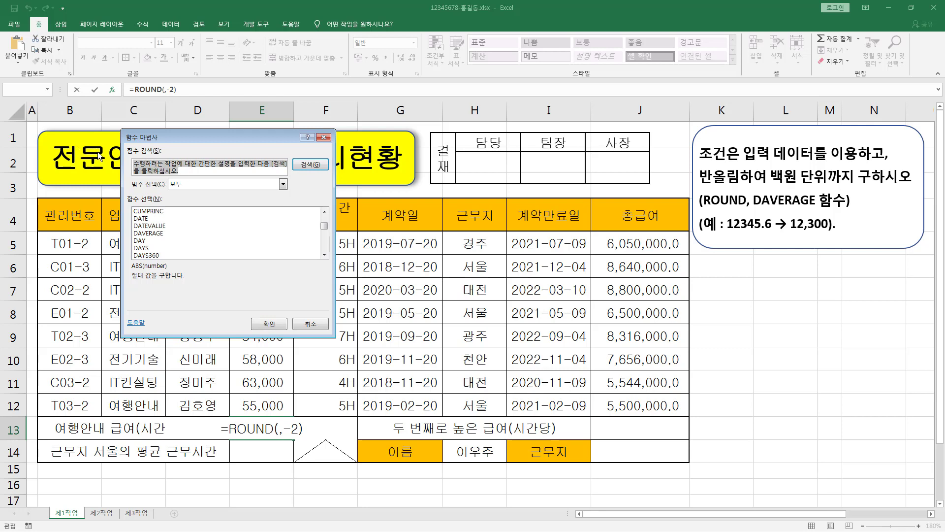
pyautogui.write('DAVER')
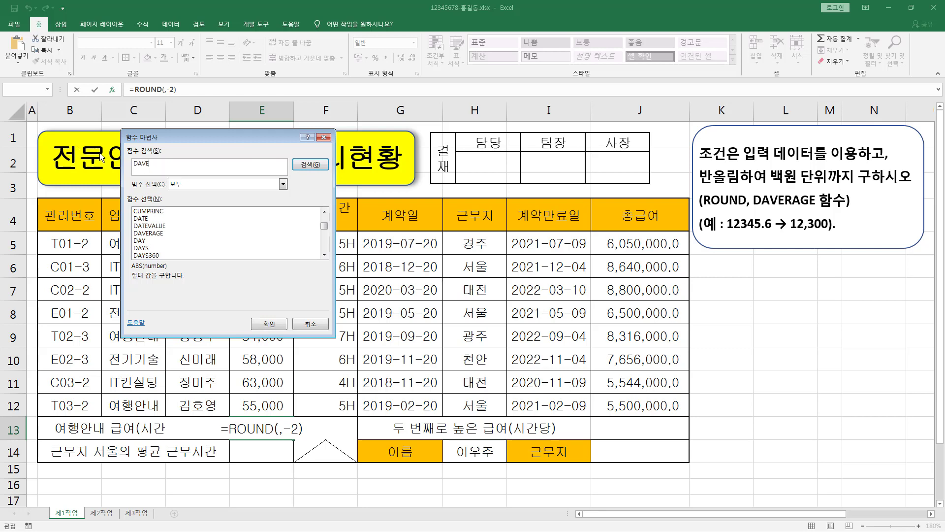
pyautogui.click(311, 165)
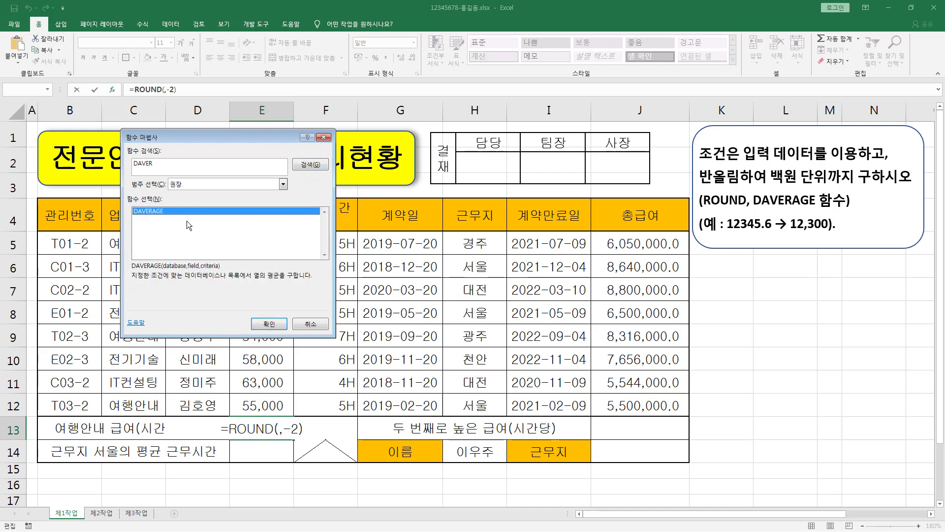
pyautogui.click(268, 324)
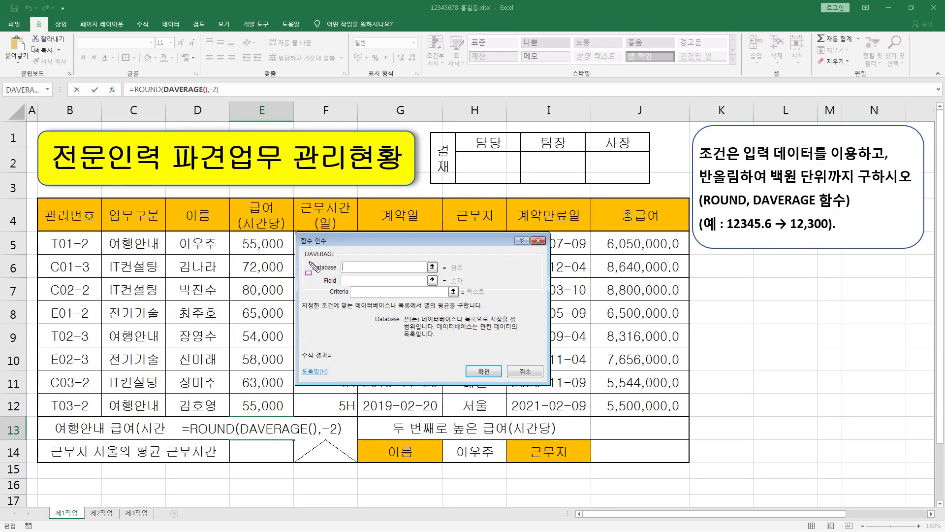
# Examine the descriptions of the DAVERAGE function's Database, Field and Criteria arguments
pyautogui.moveTo(302, 257); pyautogui.dragTo(338, 257)
pyautogui.moveTo(310, 261)
pyautogui.mouseDown()
pyautogui.moveTo(333, 294)
pyautogui.moveTo(492, 305)
pyautogui.mouseUp()
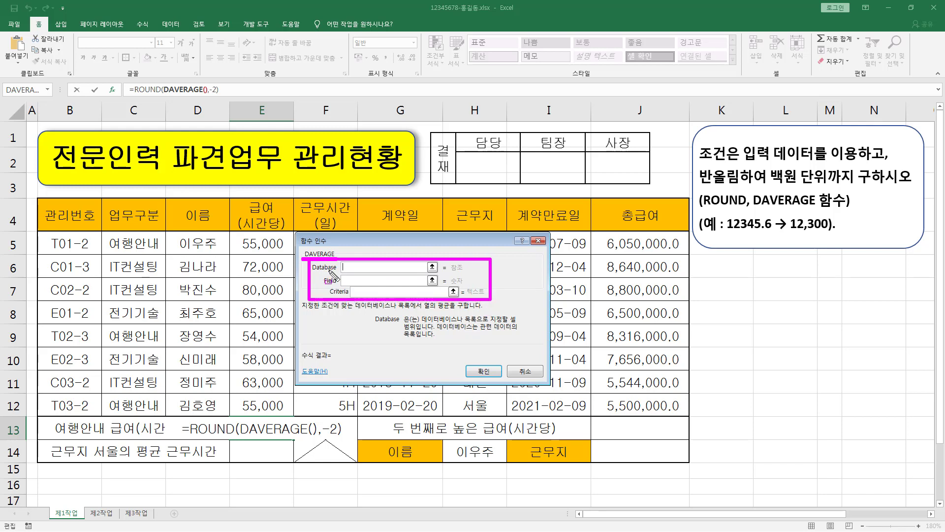
pyautogui.press('Escape')
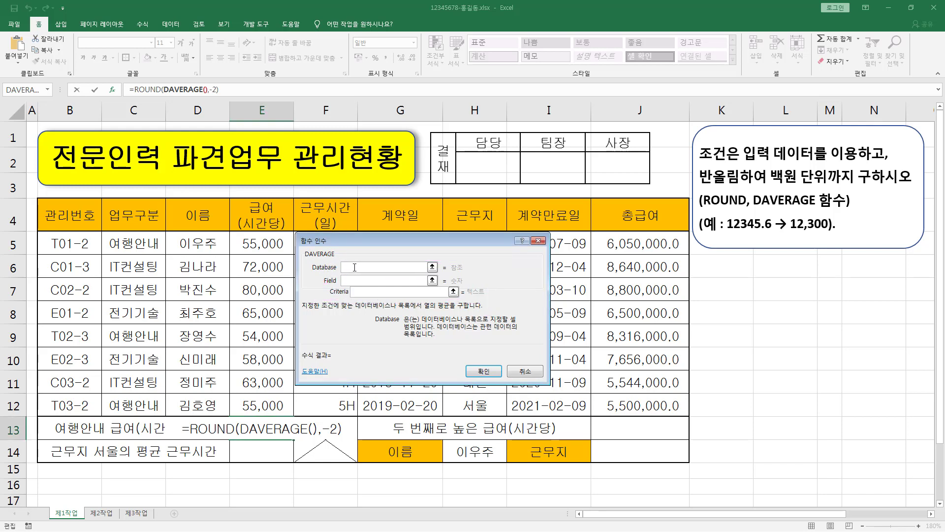
pyautogui.hotkey('ctrl', '2')
pyautogui.moveTo(404, 339); pyautogui.dragTo(417, 339)
pyautogui.press('Escape')
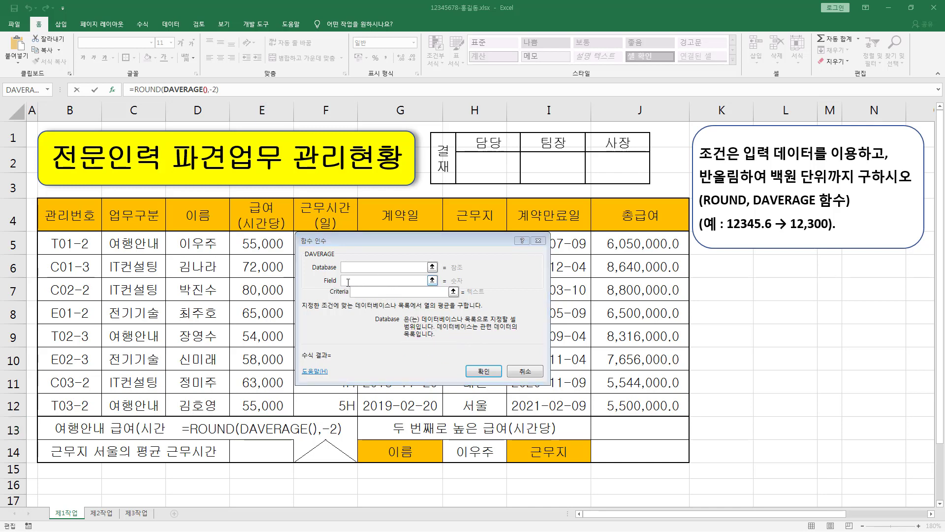
pyautogui.click(361, 280)
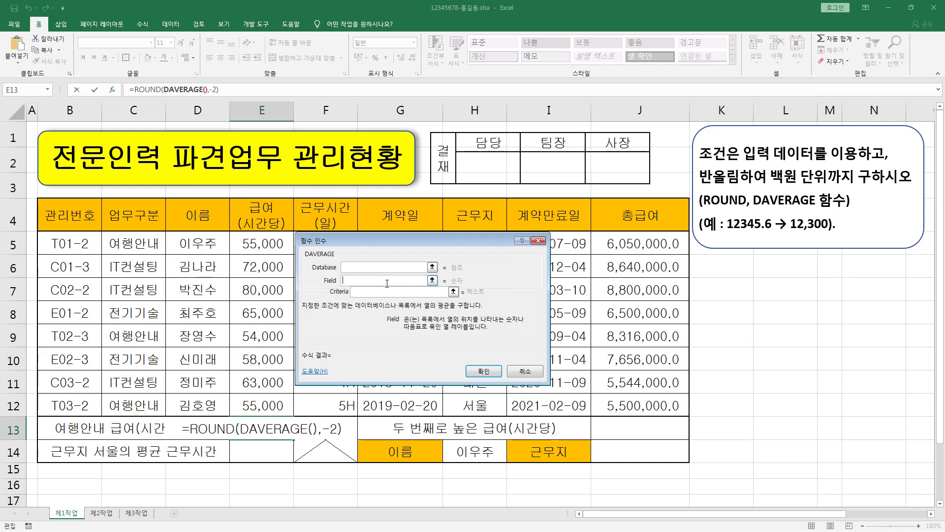
pyautogui.hotkey('ctrl', 'alt', 'd')
pyautogui.moveTo(441, 333); pyautogui.dragTo(467, 333)
pyautogui.press('Escape')
pyautogui.click(364, 292)
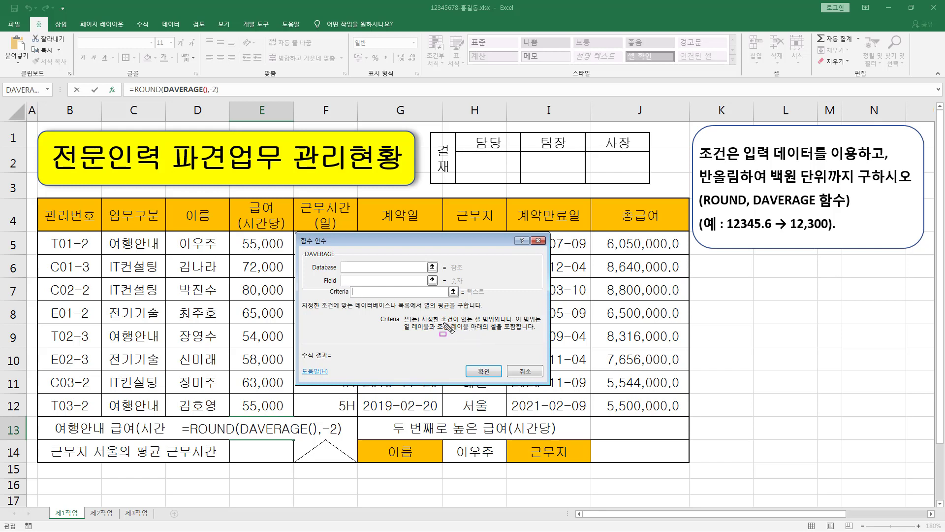
pyautogui.moveTo(441, 322); pyautogui.dragTo(494, 323)
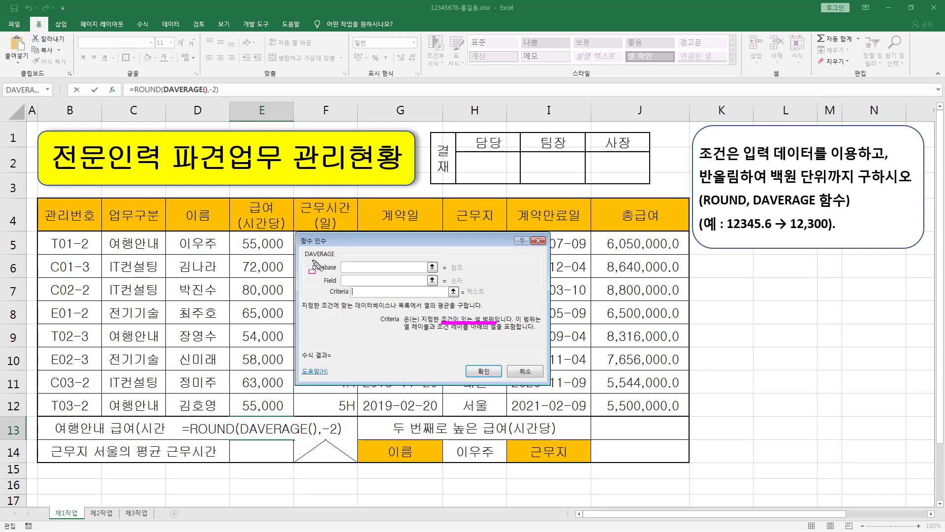
# Examine the hourly pay column and the 업무구분 heading with its 여행안내 entries as the basis for the DAVERAGE Criteria argument
pyautogui.moveTo(305, 257); pyautogui.dragTo(336, 258)
pyautogui.moveTo(232, 235); pyautogui.dragTo(286, 413)
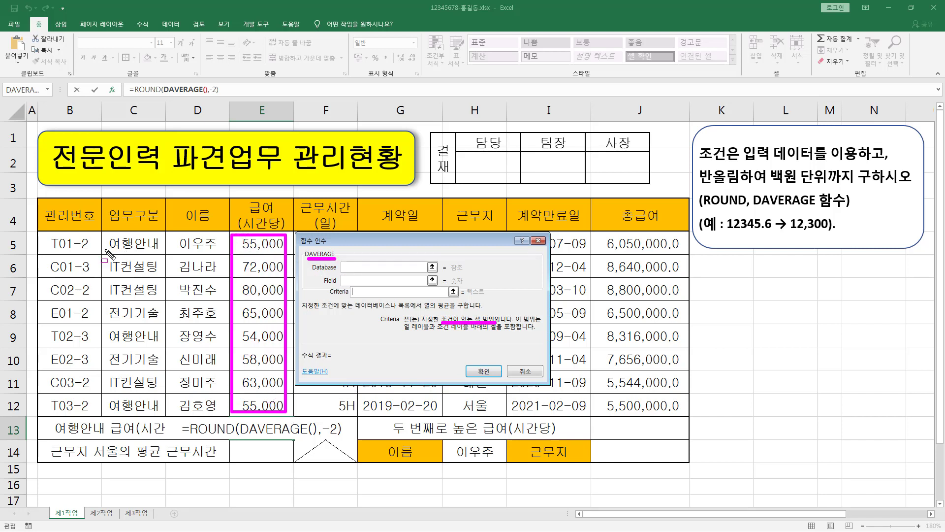
pyautogui.moveTo(99, 250); pyautogui.dragTo(167, 251)
pyautogui.moveTo(104, 341); pyautogui.dragTo(169, 342)
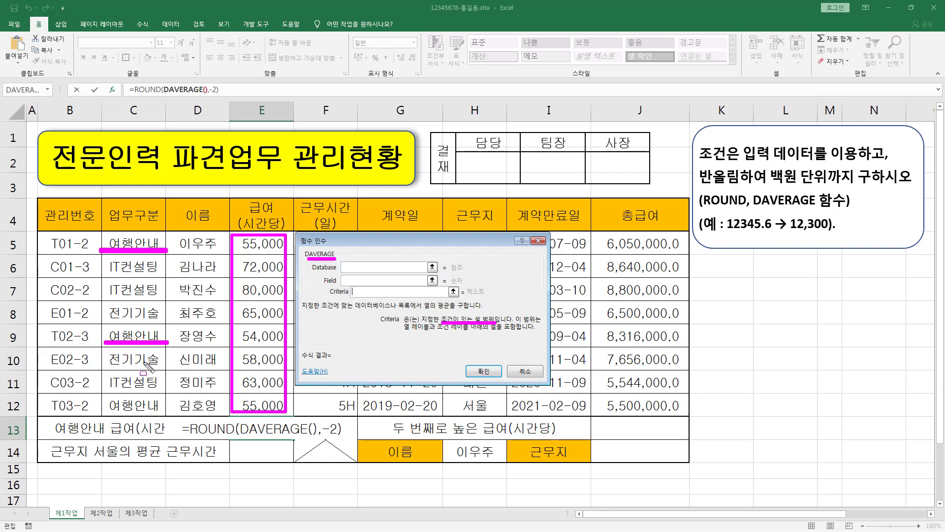
pyautogui.moveTo(109, 413); pyautogui.dragTo(157, 412)
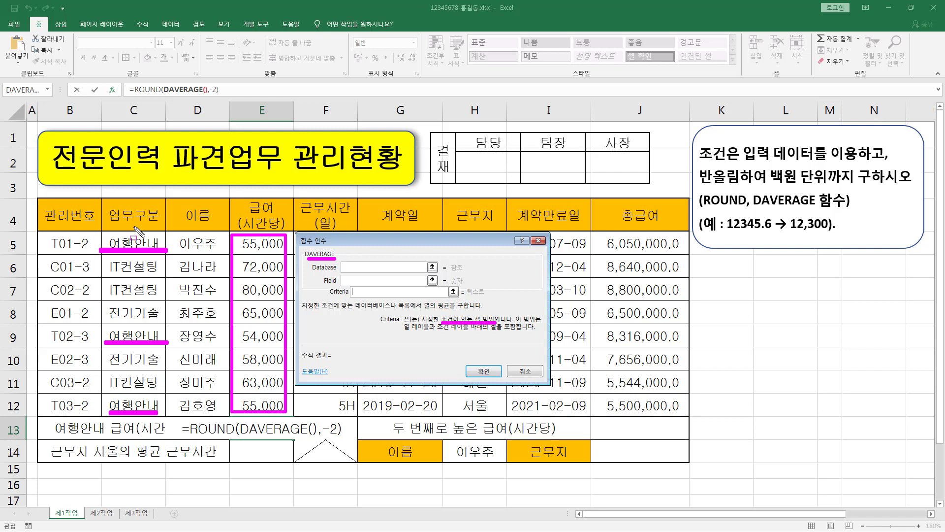
pyautogui.moveTo(104, 201); pyautogui.dragTo(166, 254)
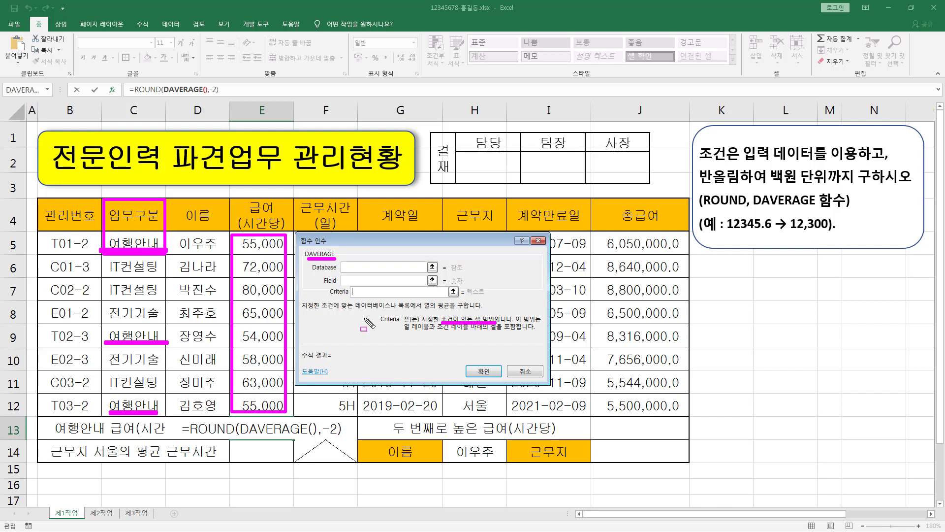
pyautogui.moveTo(327, 296); pyautogui.dragTo(451, 297)
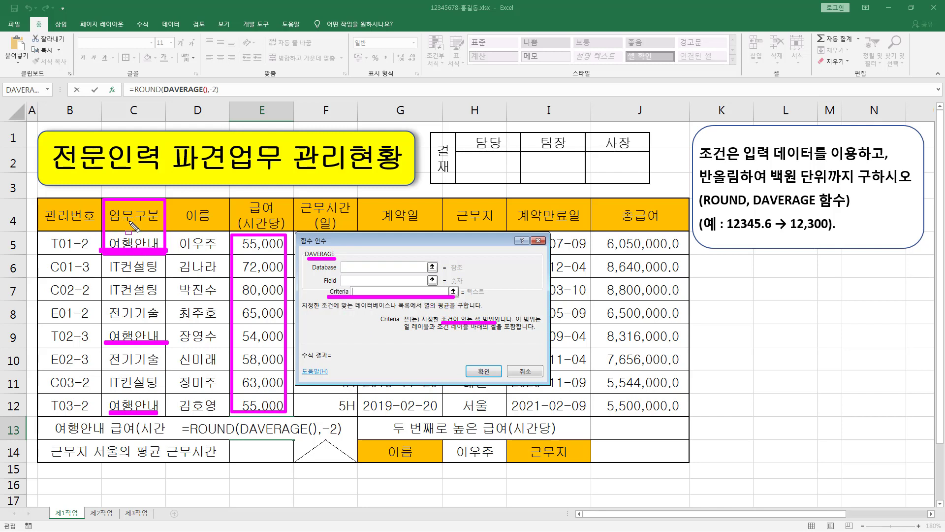
pyautogui.moveTo(111, 217)
pyautogui.mouseDown()
pyautogui.moveTo(107, 201)
pyautogui.moveTo(148, 201)
pyautogui.moveTo(162, 250)
pyautogui.mouseUp()
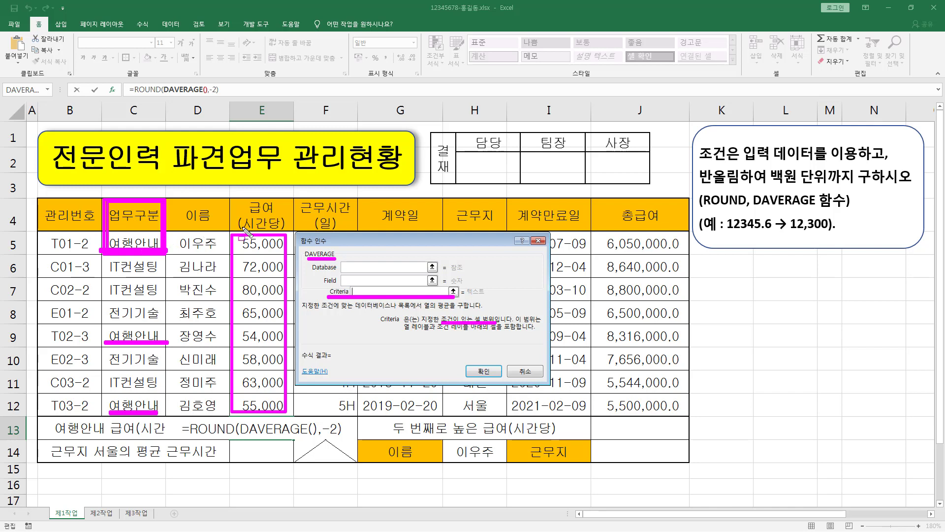
# Examine the 급여(시간당) heading and the table's columns to match them to the DAVERAGE Field and Database arguments
pyautogui.moveTo(236, 211)
pyautogui.mouseDown()
pyautogui.moveTo(235, 199)
pyautogui.moveTo(293, 237)
pyautogui.mouseUp()
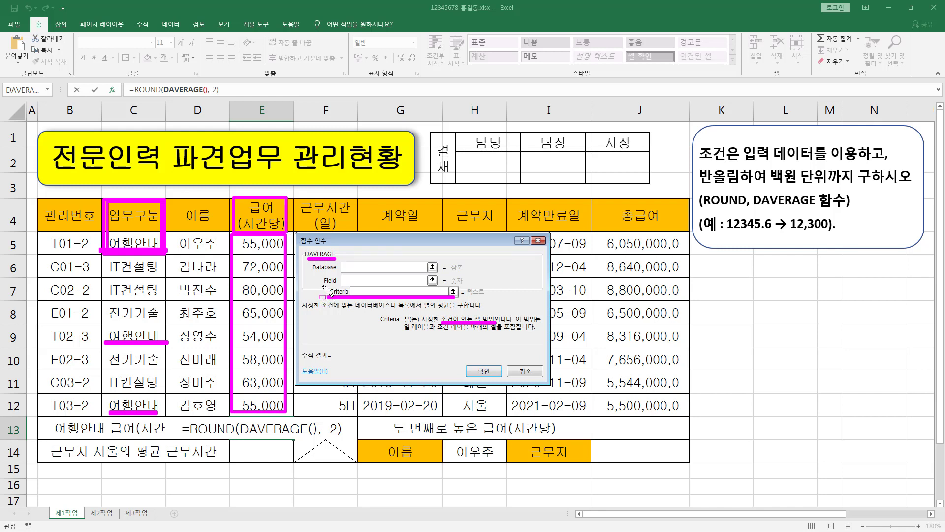
pyautogui.moveTo(324, 285); pyautogui.dragTo(340, 285)
pyautogui.moveTo(241, 198)
pyautogui.mouseDown()
pyautogui.moveTo(256, 222)
pyautogui.moveTo(283, 234)
pyautogui.mouseUp()
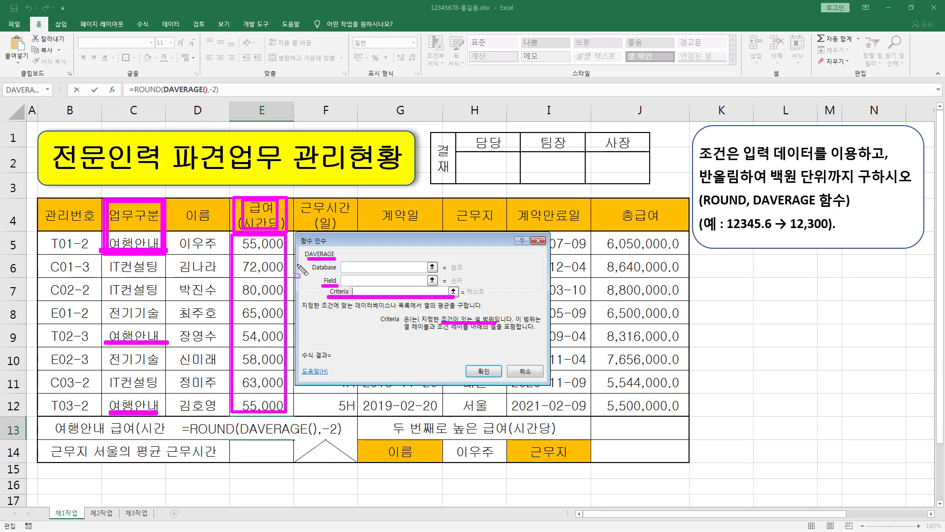
pyautogui.moveTo(308, 272); pyautogui.dragTo(339, 272)
pyautogui.moveTo(100, 194)
pyautogui.mouseDown()
pyautogui.moveTo(148, 283)
pyautogui.moveTo(294, 422)
pyautogui.mouseUp()
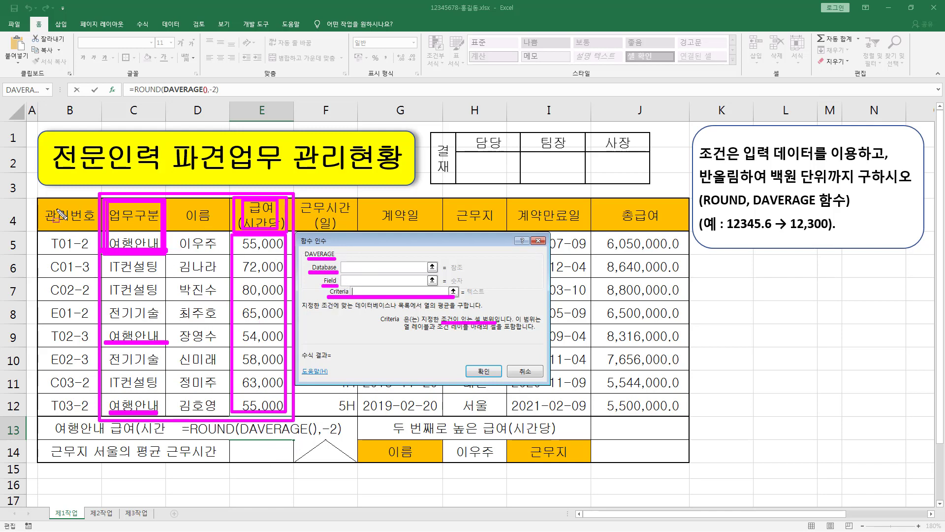
pyautogui.moveTo(36, 195)
pyautogui.mouseDown()
pyautogui.moveTo(98, 261)
pyautogui.moveTo(673, 426)
pyautogui.moveTo(696, 426)
pyautogui.moveTo(690, 417)
pyautogui.mouseUp()
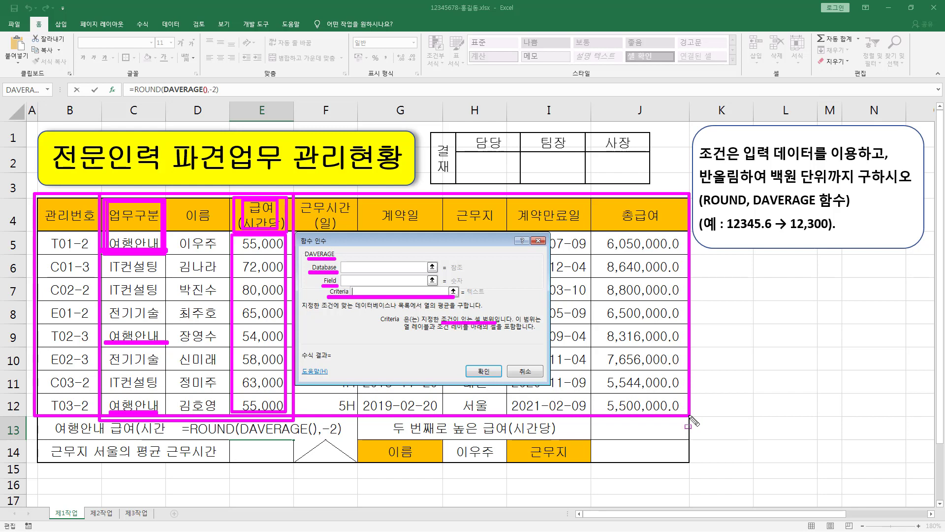
pyautogui.moveTo(632, 205); pyautogui.dragTo(640, 411)
pyautogui.moveTo(546, 200); pyautogui.dragTo(555, 414)
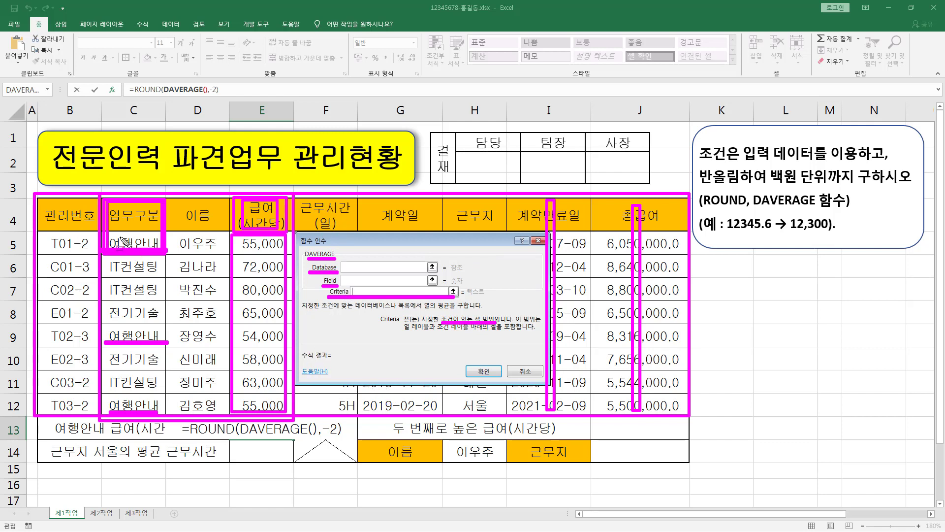
# Set the DAVERAGE function's Database argument to the range C4:E12, from the 업무구분 through the hourly pay column
pyautogui.moveTo(101, 195)
pyautogui.mouseDown()
pyautogui.moveTo(280, 424)
pyautogui.moveTo(294, 418)
pyautogui.mouseUp()
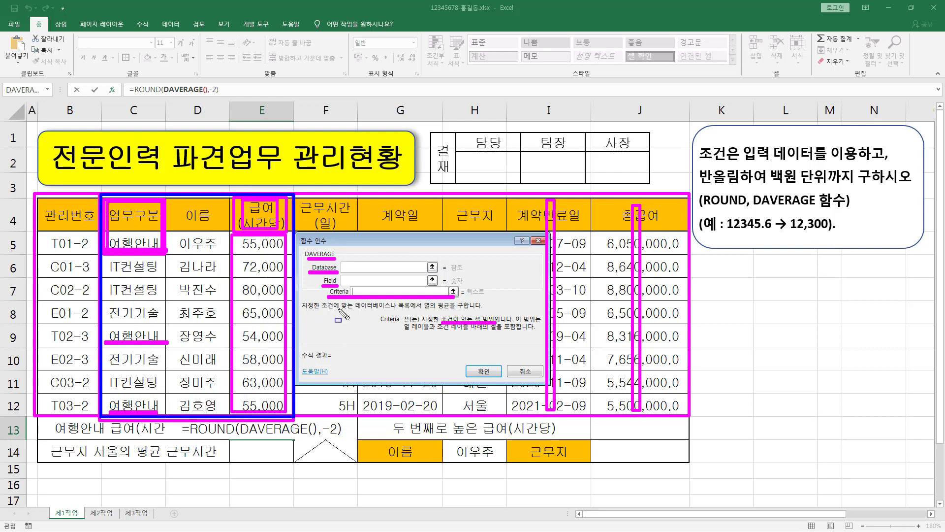
pyautogui.click(352, 267)
pyautogui.moveTo(148, 217); pyautogui.dragTo(290, 413)
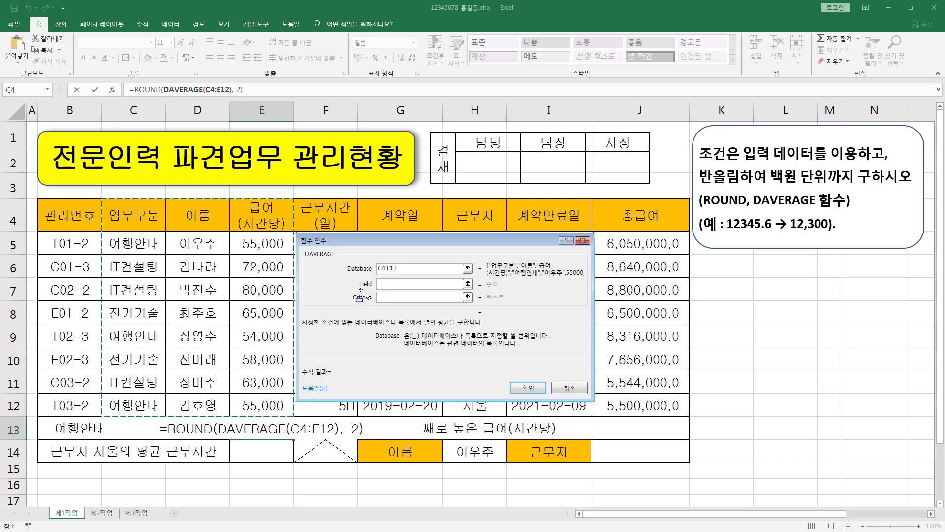
# Set the DAVERAGE function's Field argument to the hourly pay heading E4 and its Criteria argument to C4:C5
pyautogui.moveTo(358, 289); pyautogui.dragTo(375, 288)
pyautogui.moveTo(310, 257); pyautogui.dragTo(337, 257)
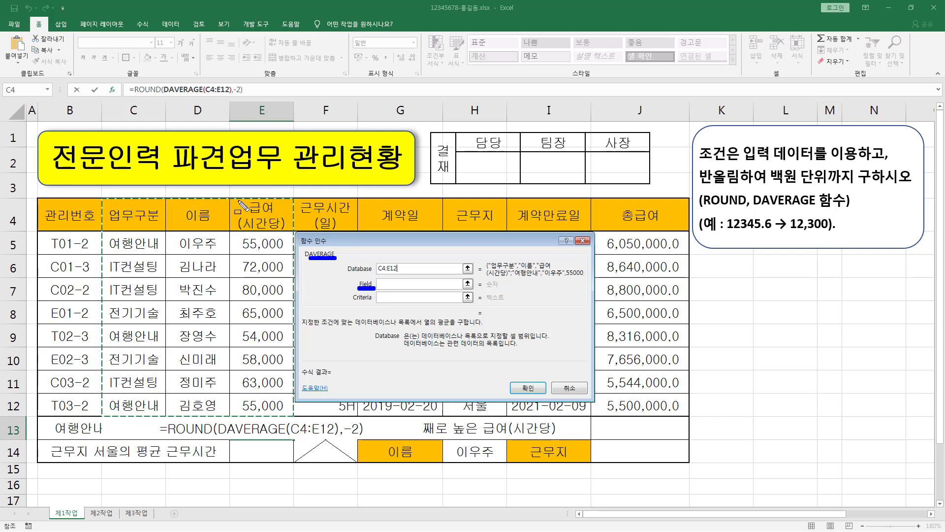
pyautogui.moveTo(239, 200)
pyautogui.mouseDown()
pyautogui.moveTo(266, 226)
pyautogui.moveTo(288, 230)
pyautogui.mouseUp()
pyautogui.press('Escape')
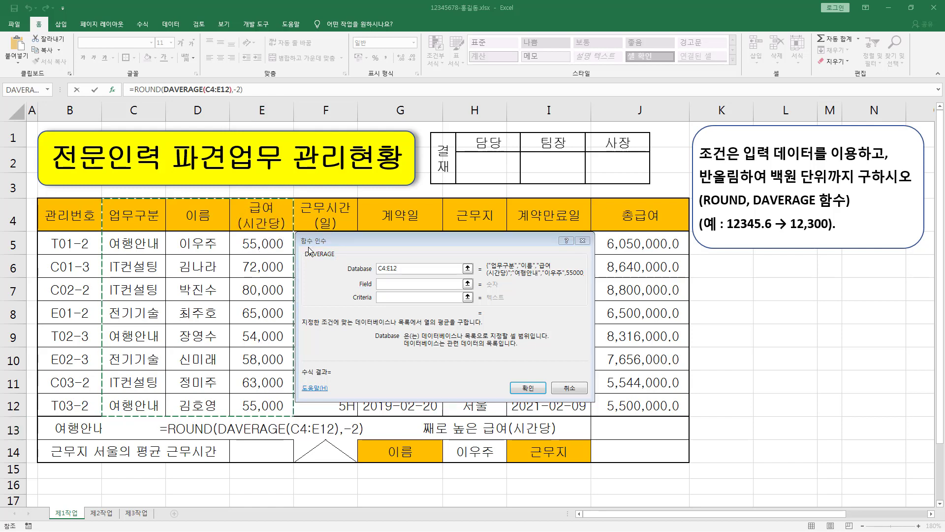
pyautogui.click(255, 217)
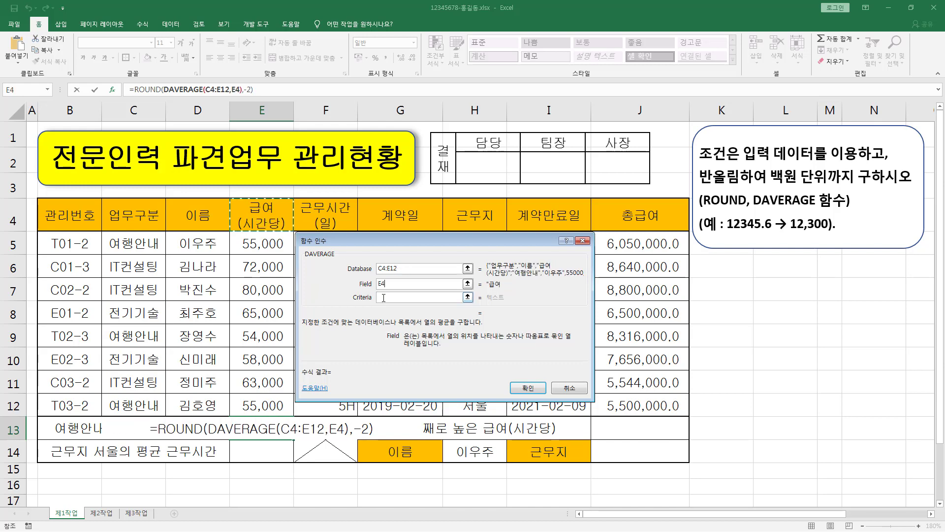
pyautogui.click(387, 299)
pyautogui.moveTo(132, 213); pyautogui.dragTo(132, 245)
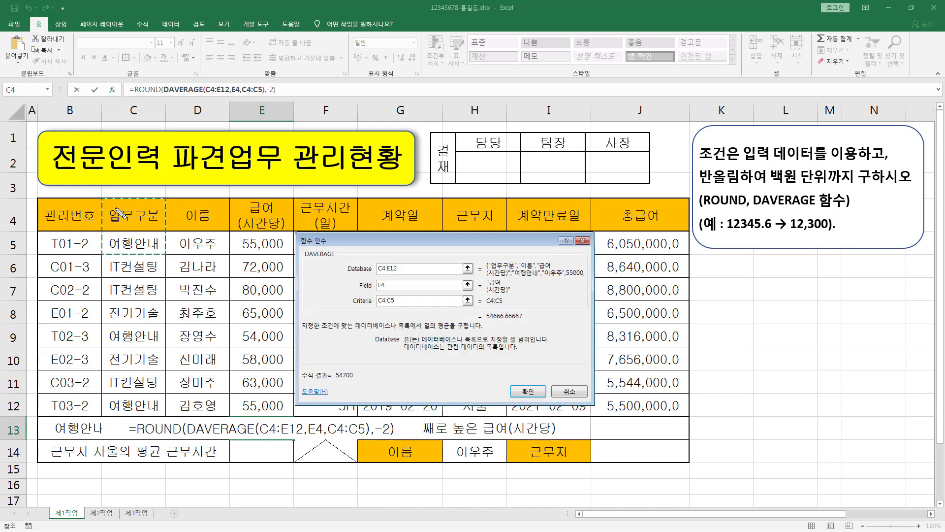
# Check the DAVERAGE argument ranges against the table and enter the completed ROUND and DAVERAGE formula in E13
pyautogui.moveTo(104, 203); pyautogui.dragTo(161, 251)
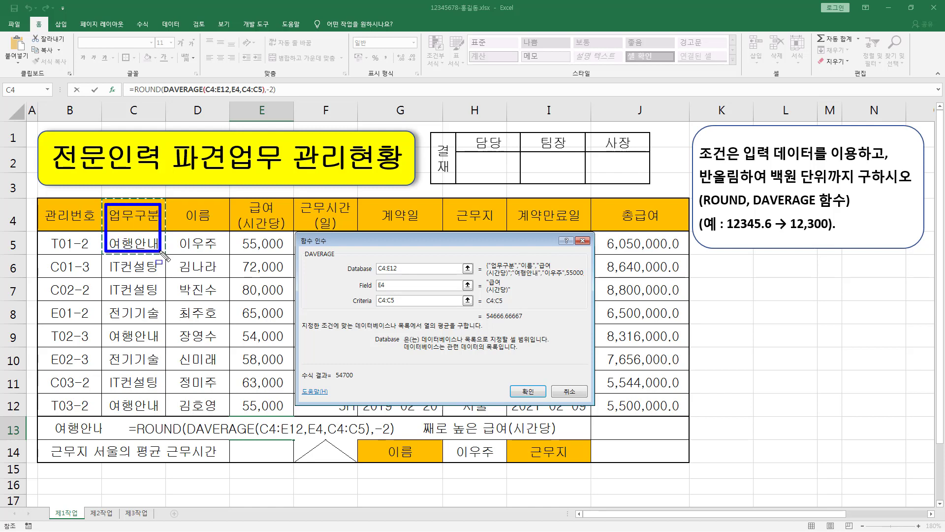
pyautogui.moveTo(236, 200); pyautogui.dragTo(294, 234)
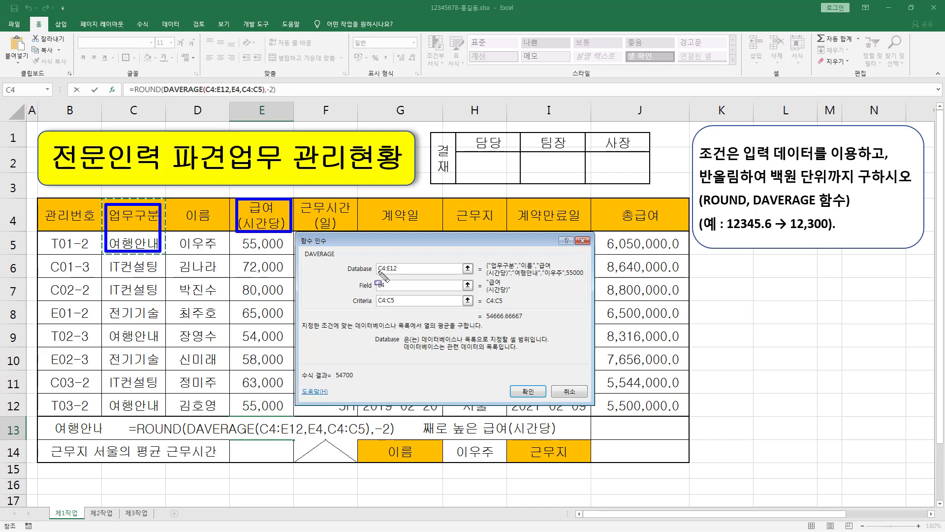
pyautogui.moveTo(378, 271); pyautogui.dragTo(411, 272)
pyautogui.moveTo(100, 191)
pyautogui.mouseDown()
pyautogui.moveTo(145, 308)
pyautogui.moveTo(295, 429)
pyautogui.moveTo(291, 417)
pyautogui.mouseUp()
pyautogui.press('Escape')
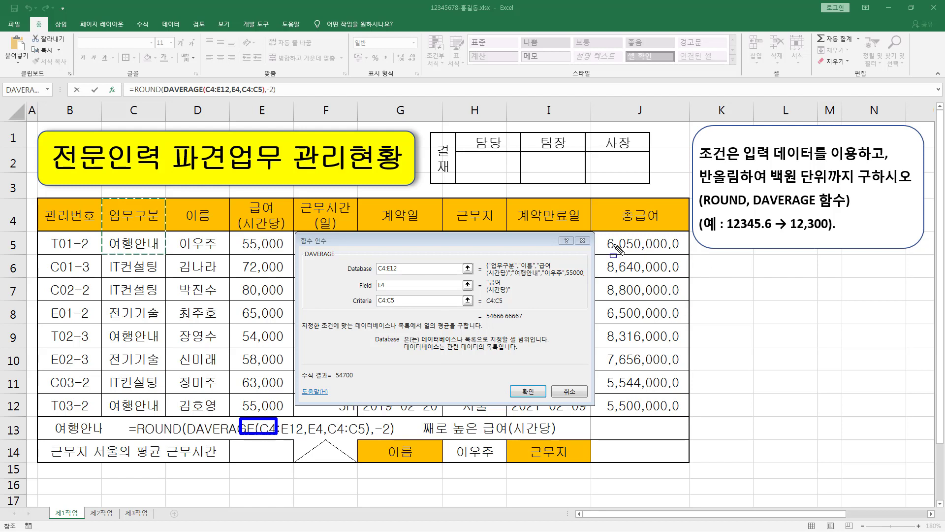
pyautogui.moveTo(606, 235)
pyautogui.mouseDown()
pyautogui.moveTo(636, 342)
pyautogui.moveTo(675, 424)
pyautogui.moveTo(674, 415)
pyautogui.mouseUp()
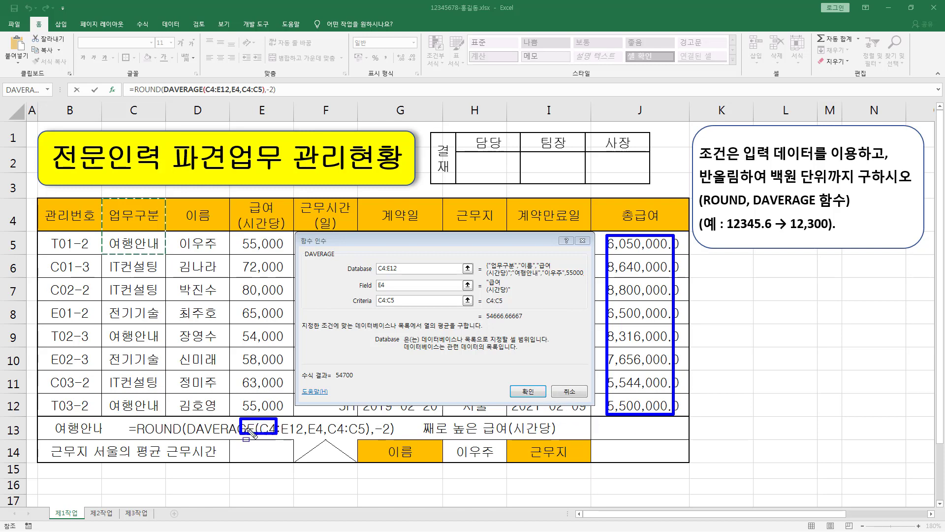
pyautogui.press('Escape')
pyautogui.click(528, 393)
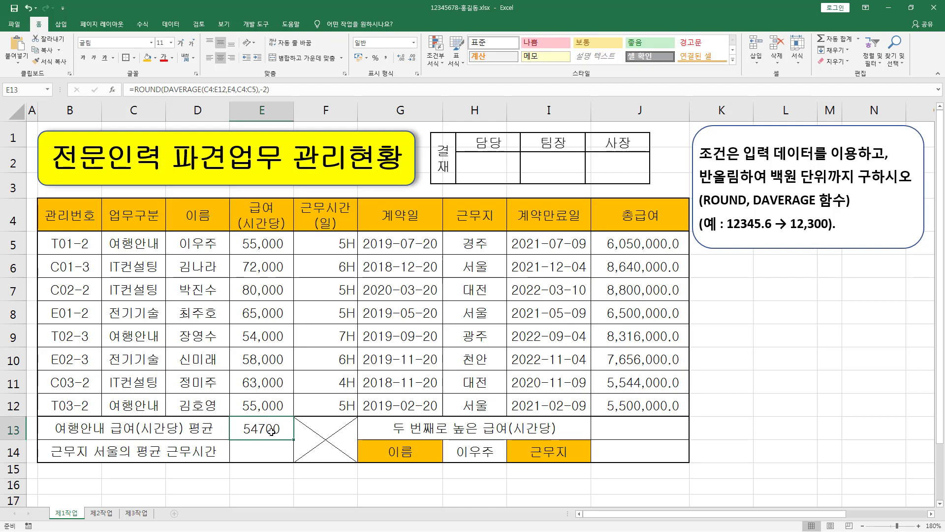
# Copy the 업무구분 heading from C4 to L6 and the 여행안내 entry from C5 to L7 as a separate criteria block
pyautogui.hotkey('ctrl', '2')
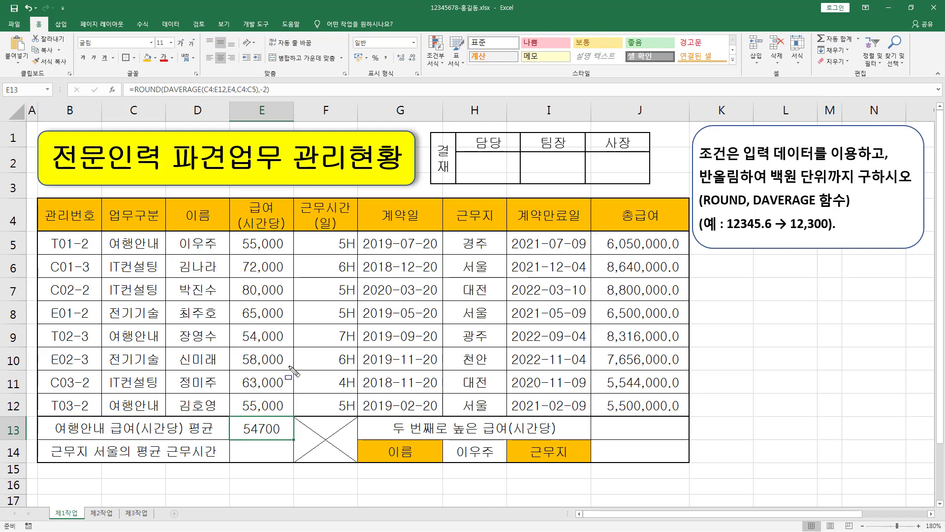
pyautogui.moveTo(105, 202); pyautogui.dragTo(164, 254)
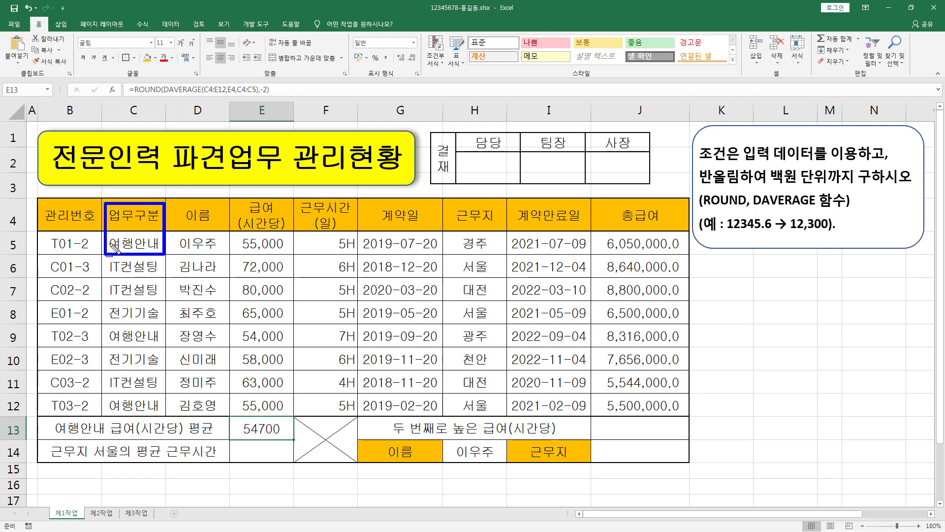
pyautogui.moveTo(108, 244); pyautogui.dragTo(163, 243)
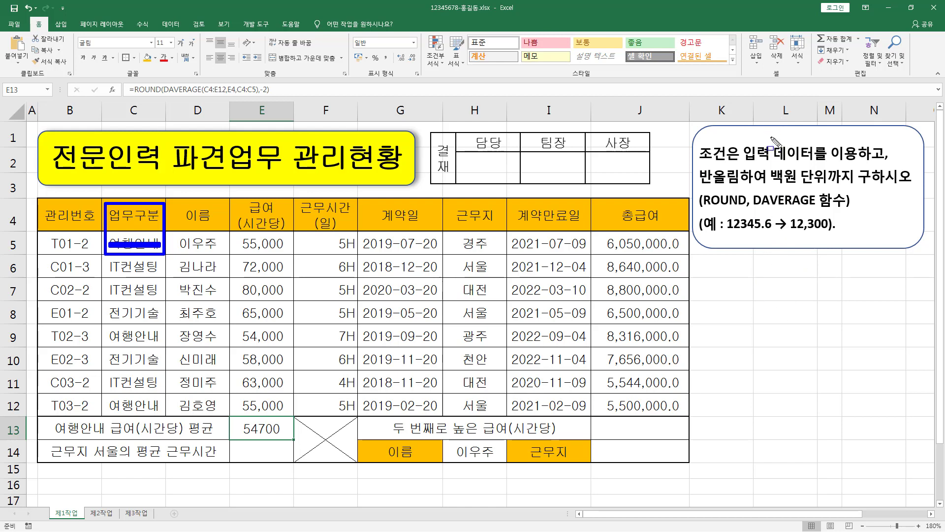
pyautogui.moveTo(753, 253)
pyautogui.mouseDown()
pyautogui.moveTo(782, 298)
pyautogui.moveTo(815, 310)
pyautogui.moveTo(811, 301)
pyautogui.mouseUp()
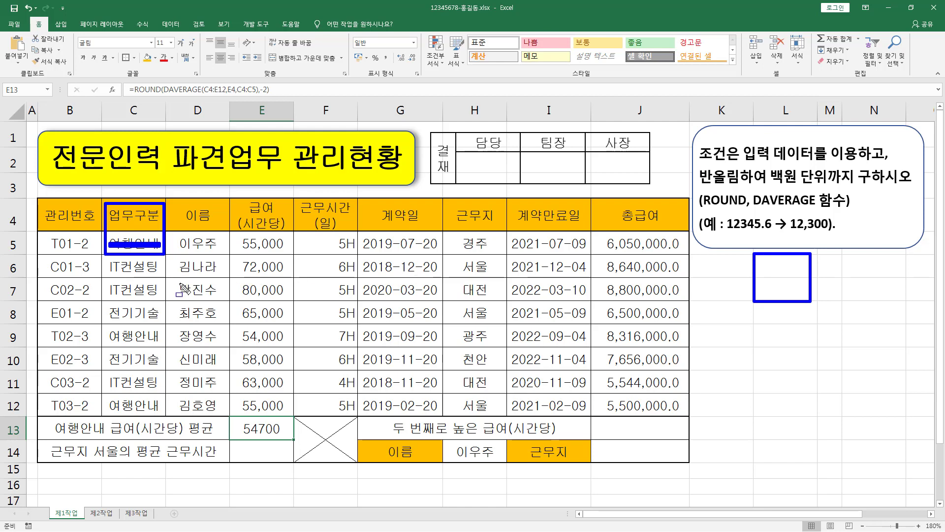
pyautogui.press('Escape')
pyautogui.click(143, 224)
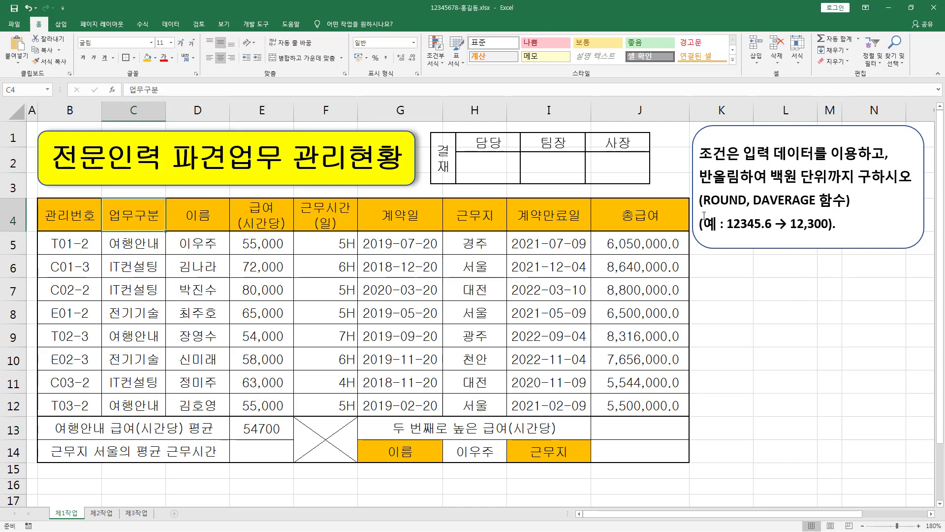
pyautogui.hotkey('ctrl', 'c')
pyautogui.click(783, 269)
pyautogui.hotkey('ctrl', 'v')
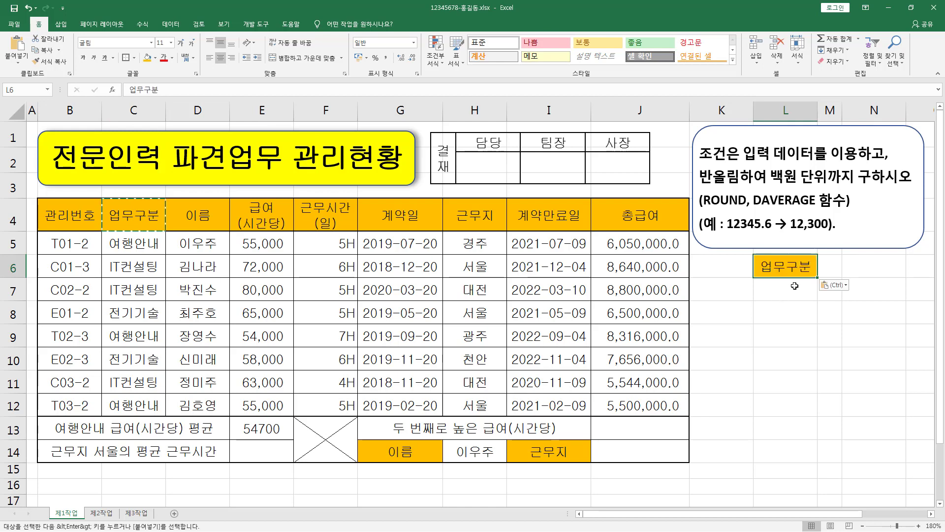
pyautogui.click(135, 243)
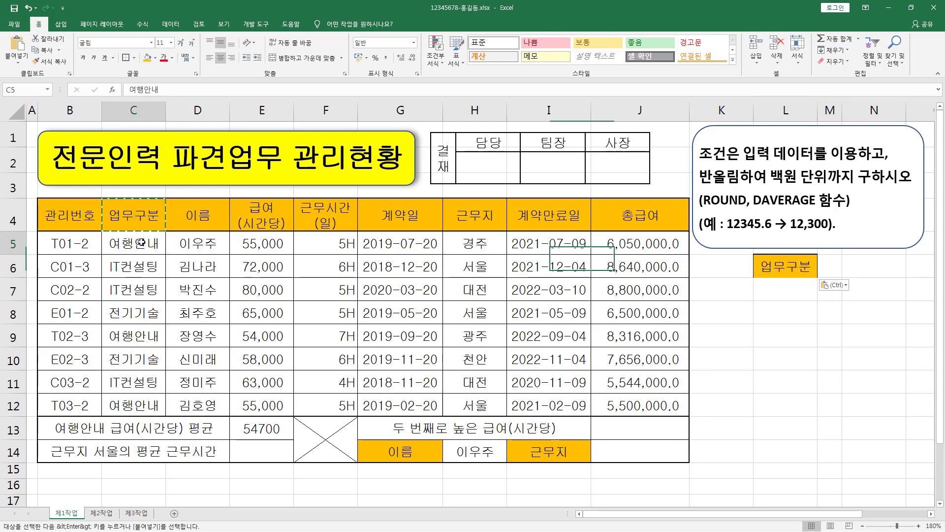
pyautogui.hotkey('ctrl', 'c')
pyautogui.click(799, 294)
pyautogui.hotkey('ctrl', 'v')
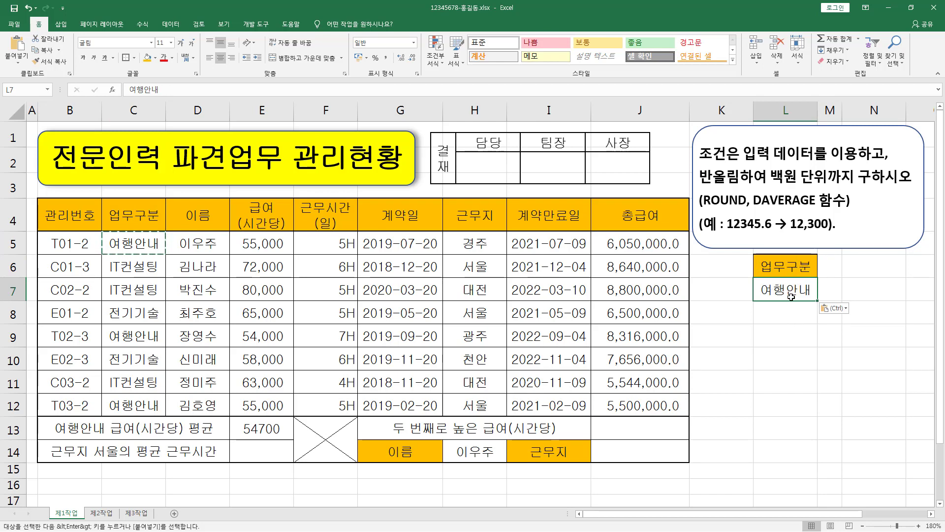
# Replace the criteria entry in L7 with IT컨설팅 copied from C6
pyautogui.moveTo(128, 221); pyautogui.dragTo(134, 240)
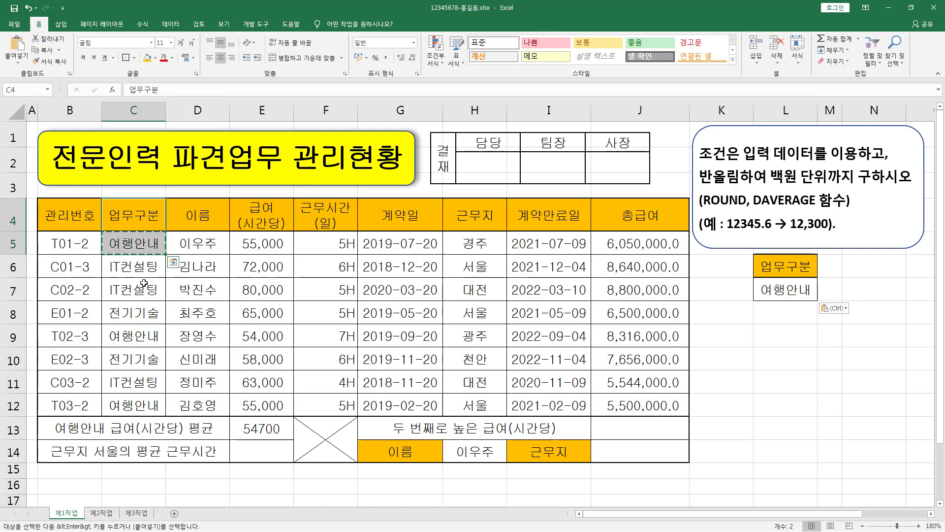
pyautogui.click(117, 211)
pyautogui.moveTo(114, 260); pyautogui.dragTo(155, 272)
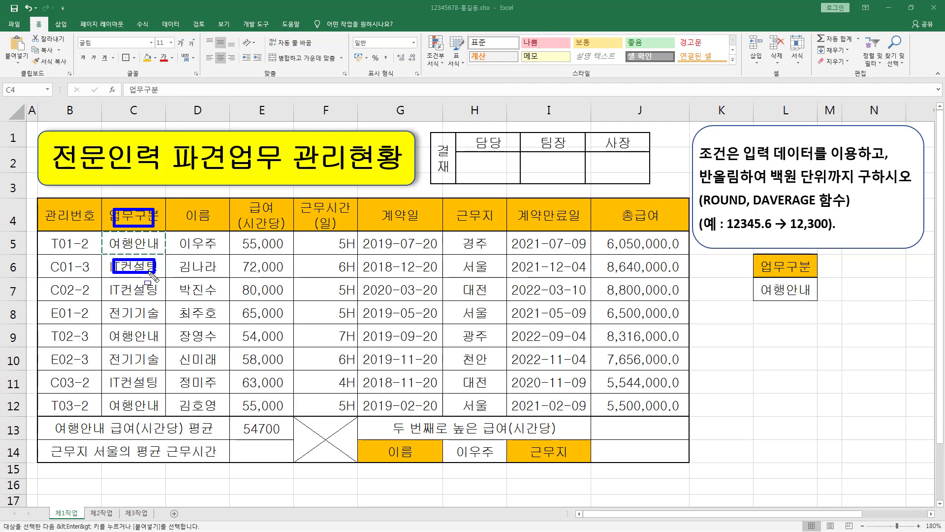
pyautogui.press('Escape')
pyautogui.click(148, 270)
pyautogui.hotkey('ctrl', 'c')
pyautogui.click(777, 292)
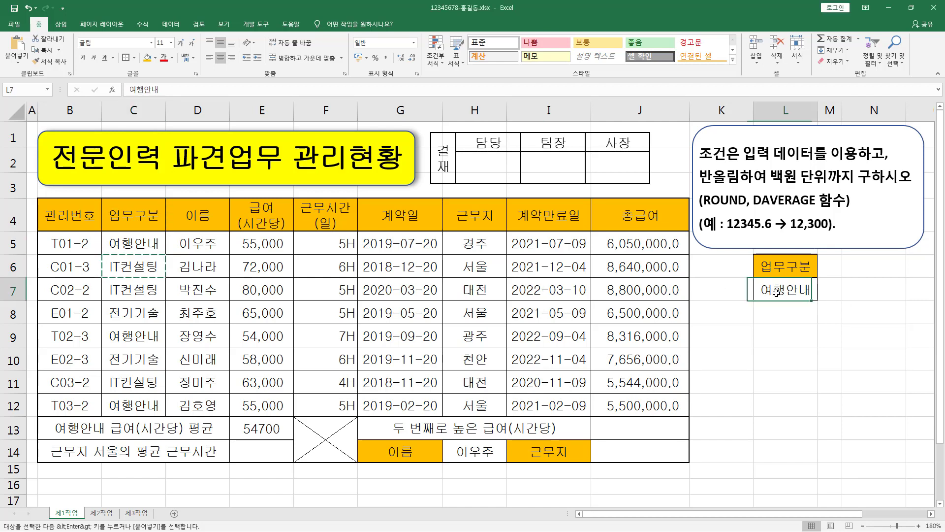
pyautogui.hotkey('ctrl', 'v')
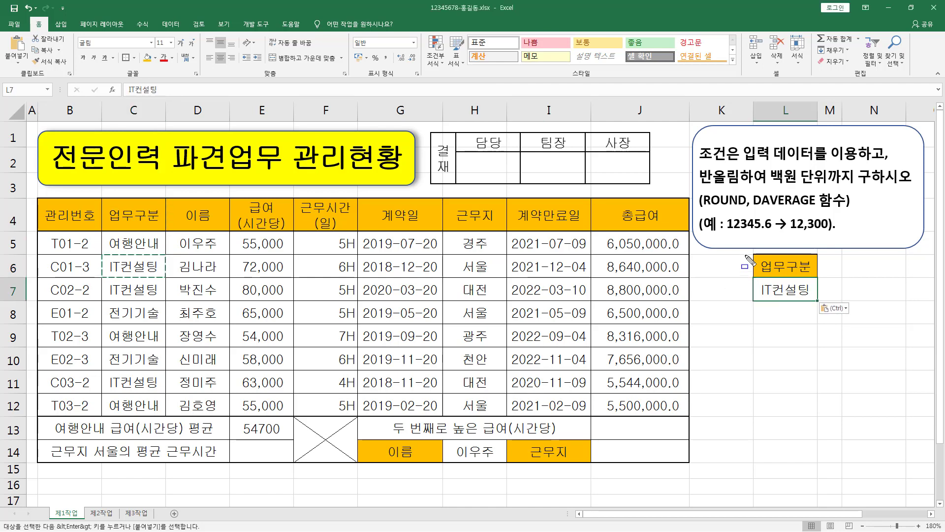
pyautogui.moveTo(751, 250); pyautogui.dragTo(822, 304)
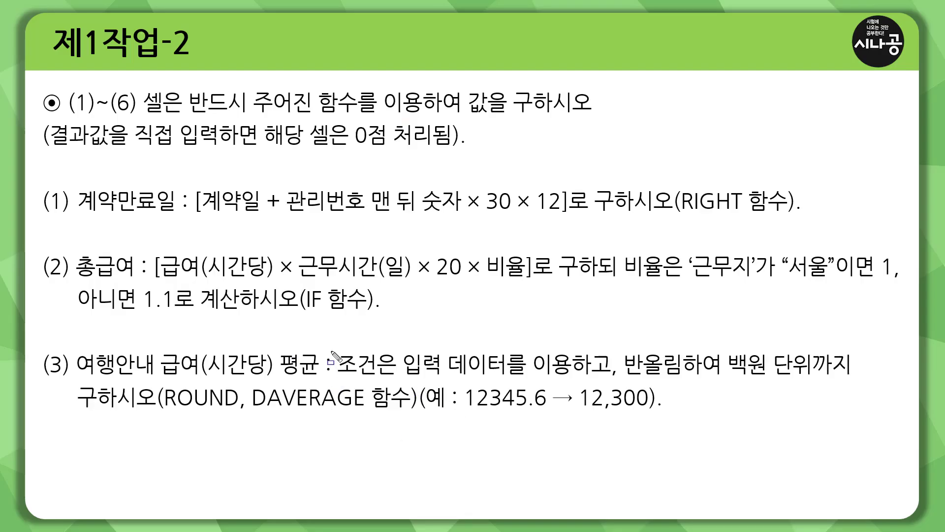
pyautogui.moveTo(332, 348)
pyautogui.mouseDown()
pyautogui.moveTo(389, 382)
pyautogui.moveTo(609, 377)
pyautogui.mouseUp()
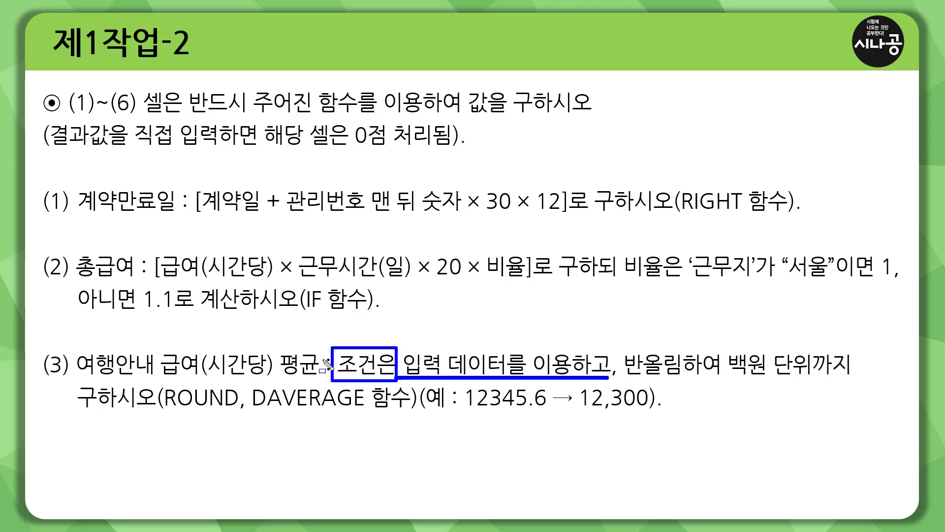
pyautogui.press('pagedown')
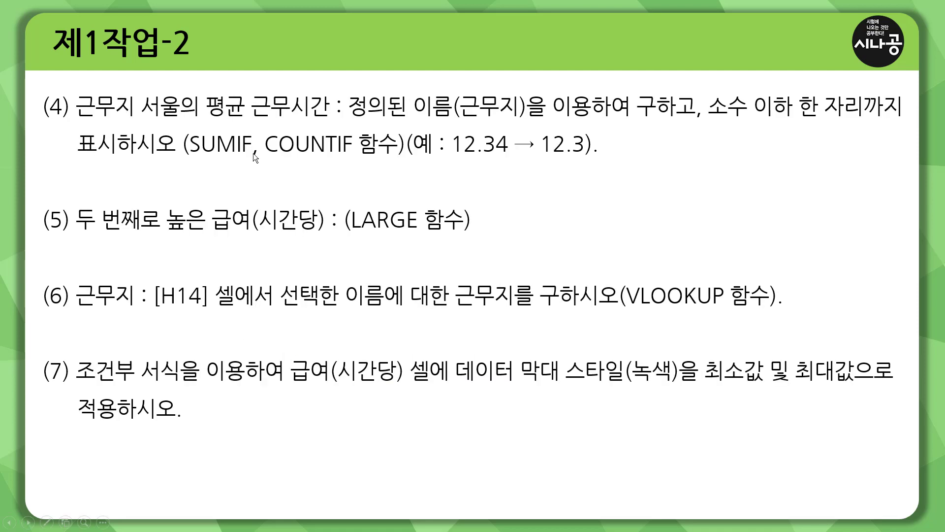
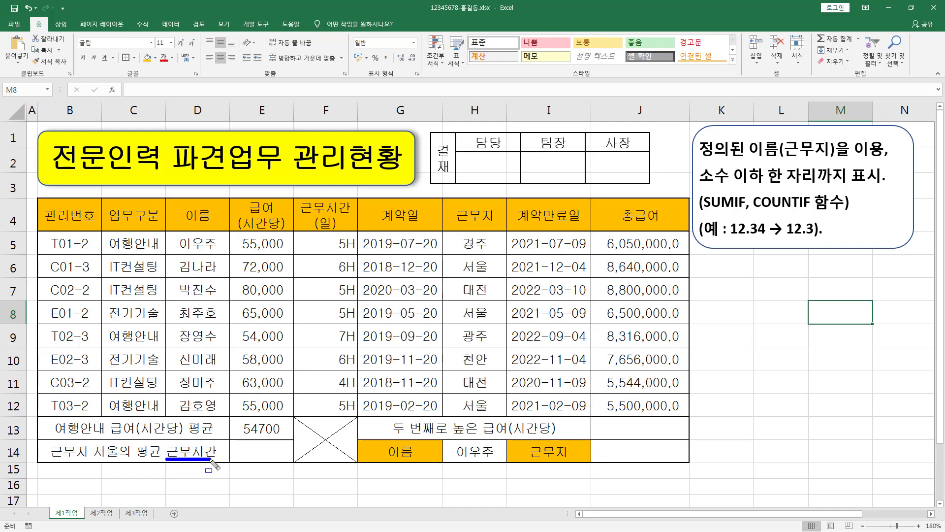
# Examine the 서울 entries in the 근무지 column, their matching 근무시간(일) values and the required SUMIF and COUNTIF functions
pyautogui.moveTo(138, 459); pyautogui.dragTo(164, 459)
pyautogui.moveTo(327, 232)
pyautogui.mouseDown()
pyautogui.moveTo(328, 389)
pyautogui.moveTo(356, 374)
pyautogui.moveTo(359, 418)
pyautogui.mouseUp()
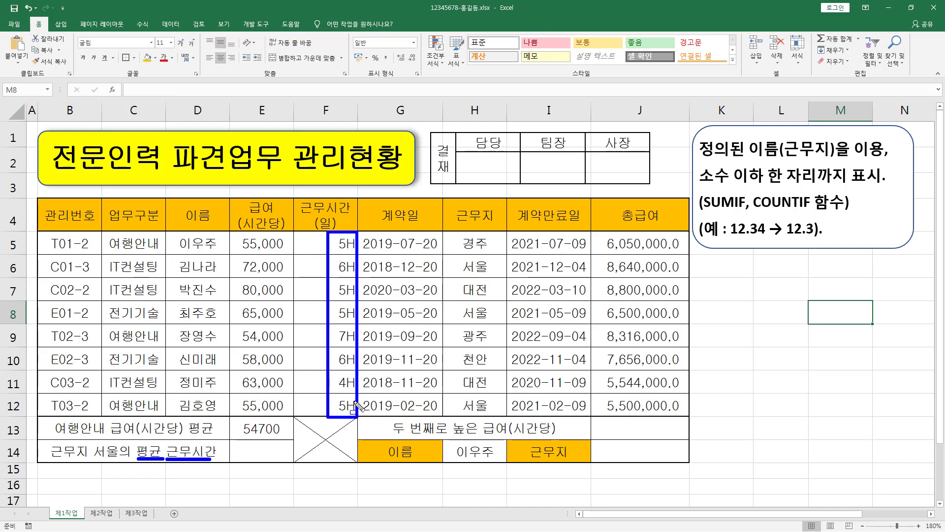
pyautogui.moveTo(47, 459)
pyautogui.mouseDown()
pyautogui.moveTo(86, 459)
pyautogui.moveTo(93, 441)
pyautogui.mouseUp()
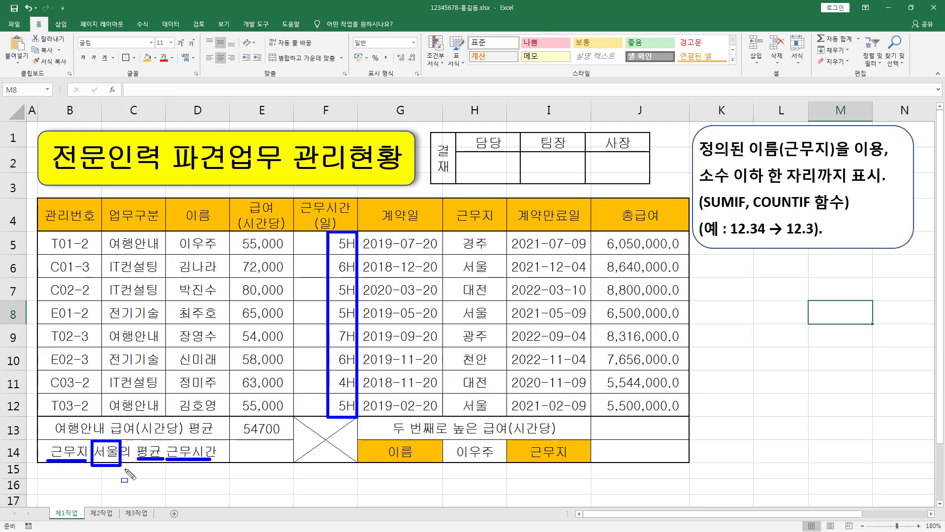
pyautogui.moveTo(458, 257)
pyautogui.mouseDown()
pyautogui.moveTo(495, 268)
pyautogui.moveTo(493, 276)
pyautogui.mouseUp()
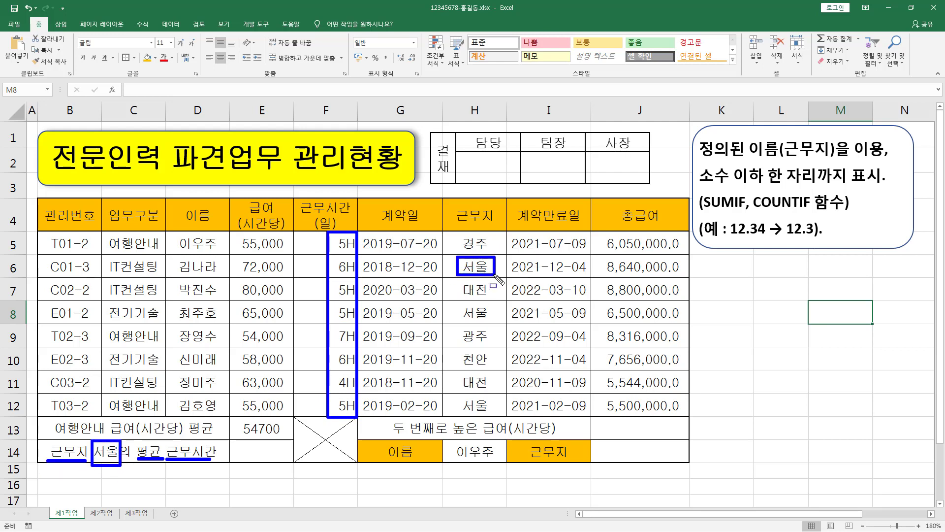
pyautogui.moveTo(458, 320)
pyautogui.mouseDown()
pyautogui.moveTo(495, 305)
pyautogui.moveTo(457, 322)
pyautogui.mouseUp()
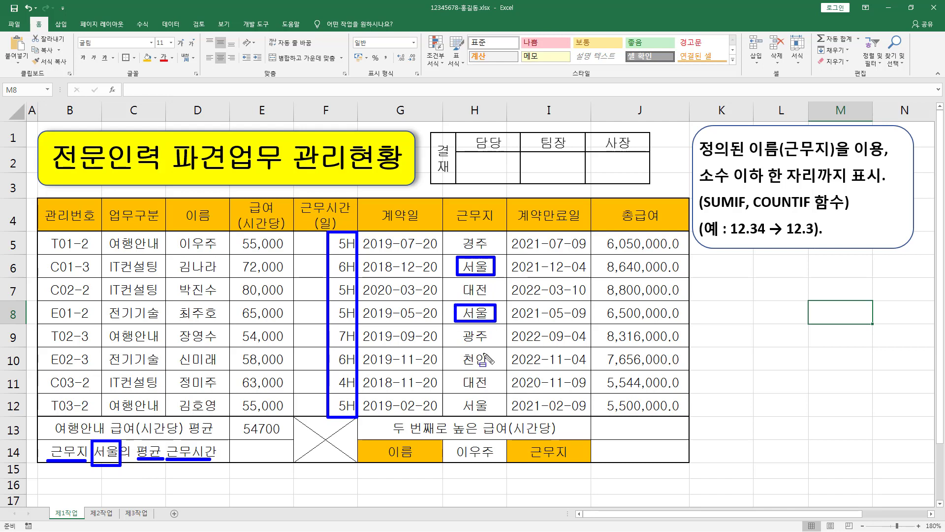
pyautogui.moveTo(455, 398)
pyautogui.mouseDown()
pyautogui.moveTo(497, 399)
pyautogui.moveTo(498, 419)
pyautogui.mouseUp()
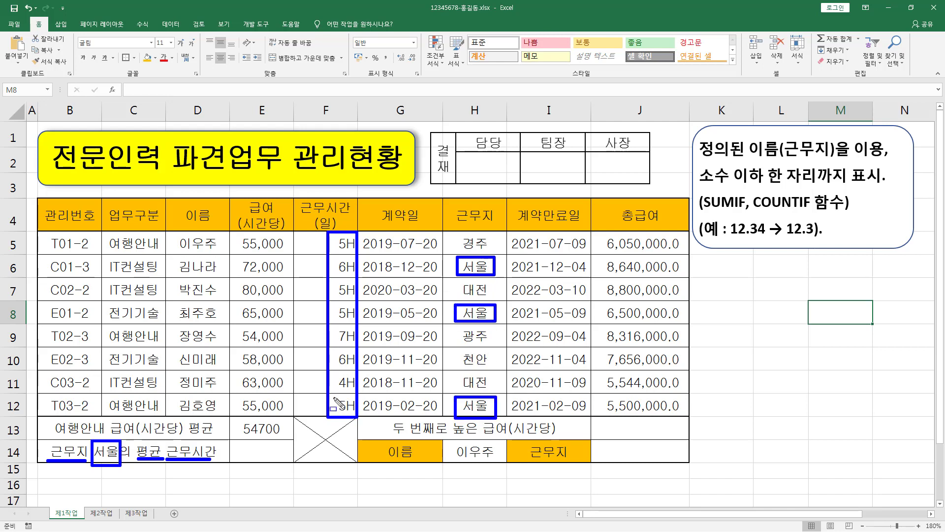
pyautogui.moveTo(333, 404)
pyautogui.mouseDown()
pyautogui.moveTo(362, 417)
pyautogui.moveTo(332, 416)
pyautogui.mouseUp()
pyautogui.moveTo(333, 325)
pyautogui.mouseDown()
pyautogui.moveTo(333, 301)
pyautogui.moveTo(370, 329)
pyautogui.mouseUp()
pyautogui.moveTo(331, 276)
pyautogui.mouseDown()
pyautogui.moveTo(357, 256)
pyautogui.moveTo(332, 276)
pyautogui.mouseUp()
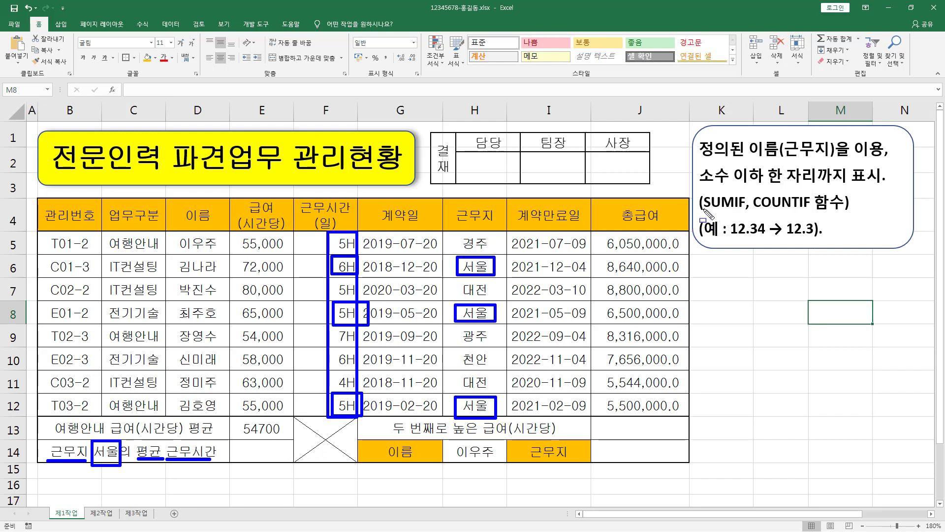
pyautogui.moveTo(702, 209); pyautogui.dragTo(734, 210)
pyautogui.moveTo(749, 209); pyautogui.dragTo(808, 211)
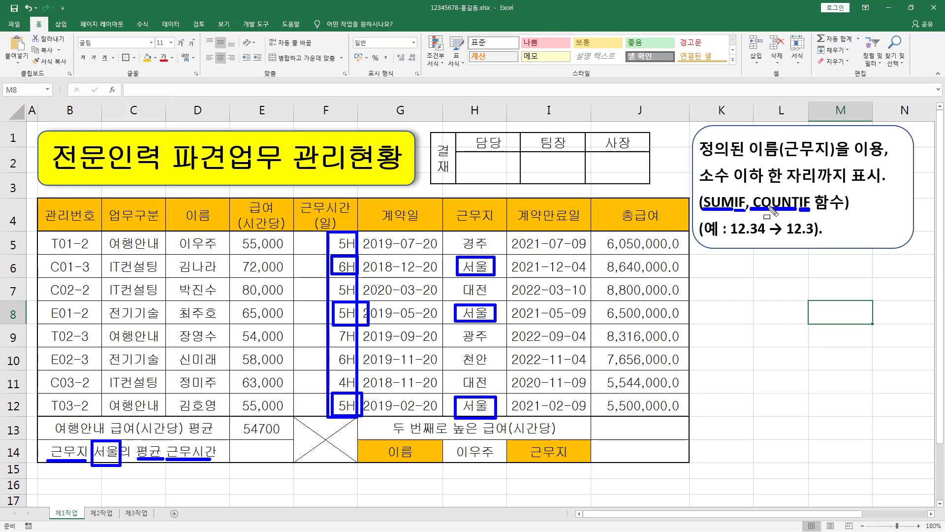
# Start a SUMIF formula in E14 and open its function arguments for entry
pyautogui.click(251, 451)
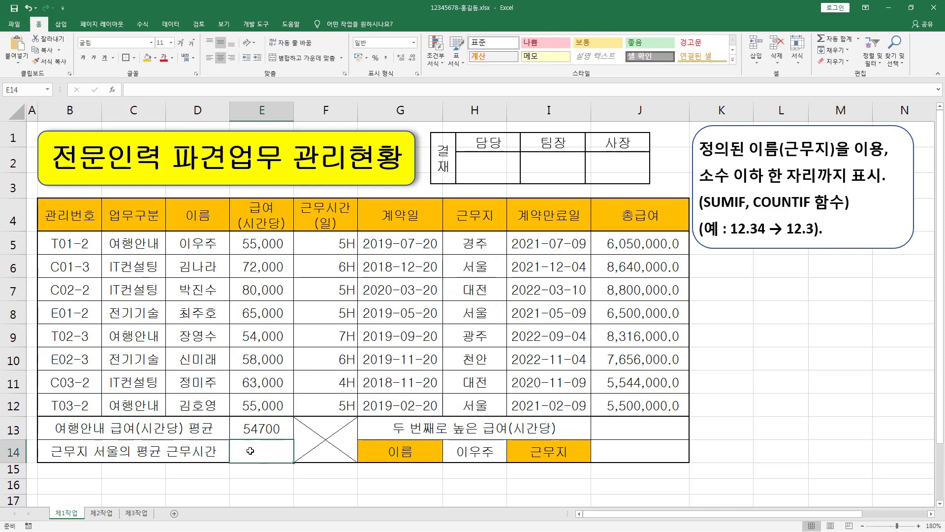
pyautogui.write('=')
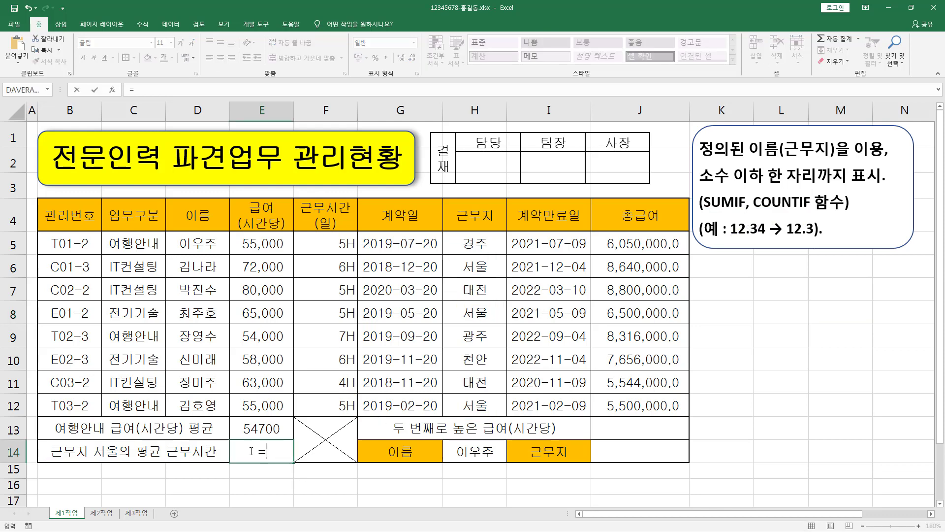
pyautogui.write('SUM')
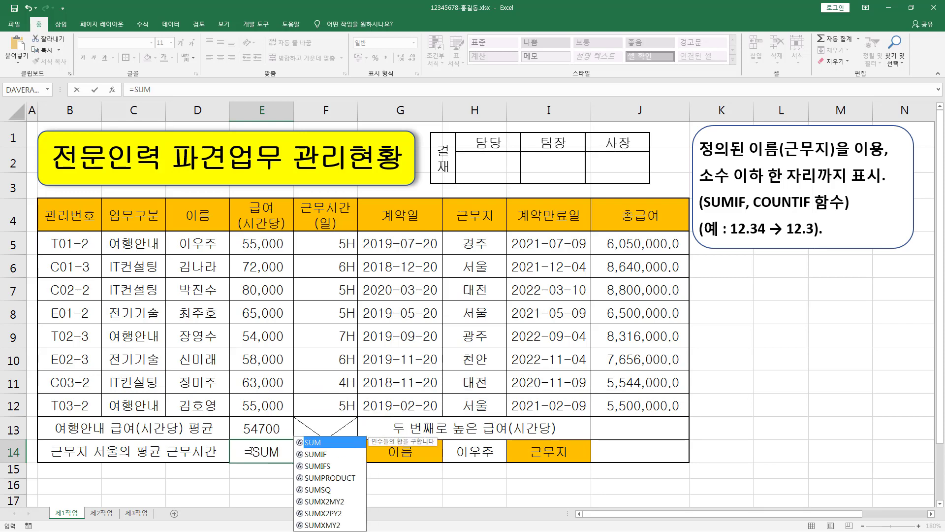
pyautogui.write('I')
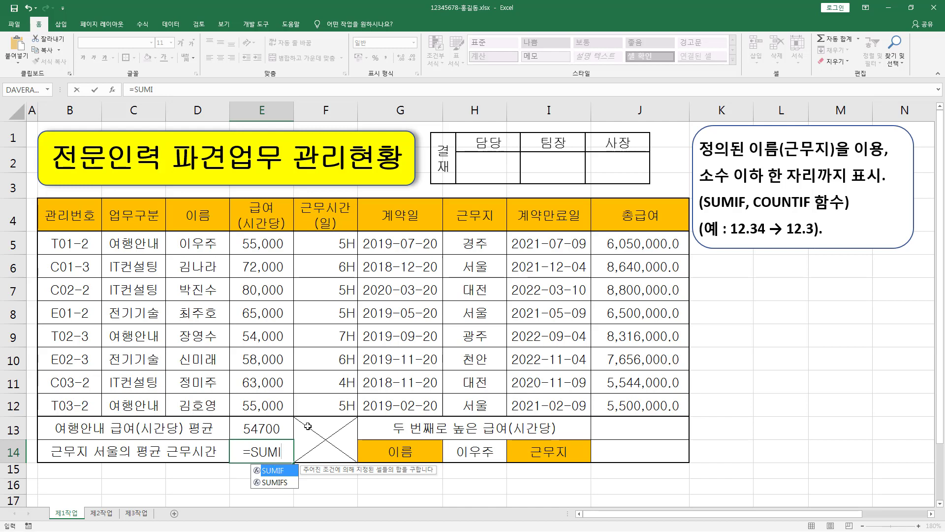
pyautogui.press('Tab')
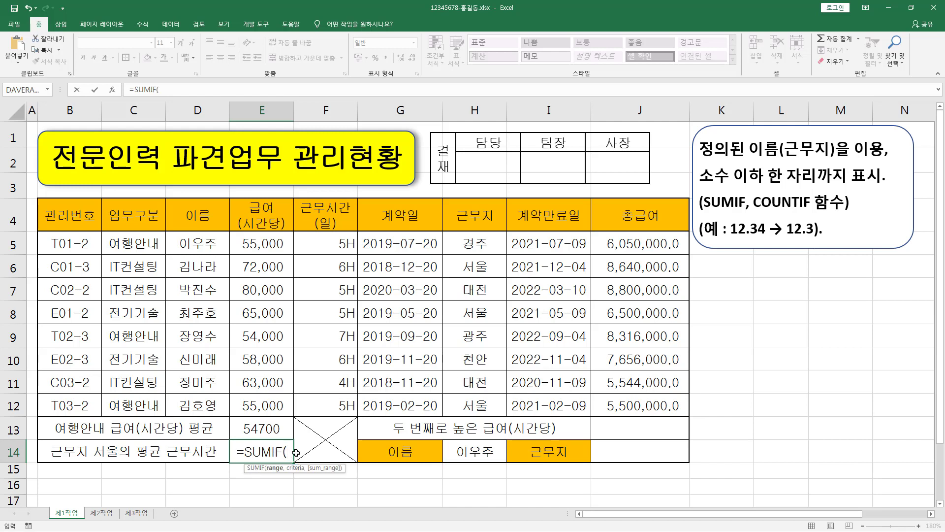
pyautogui.click(113, 90)
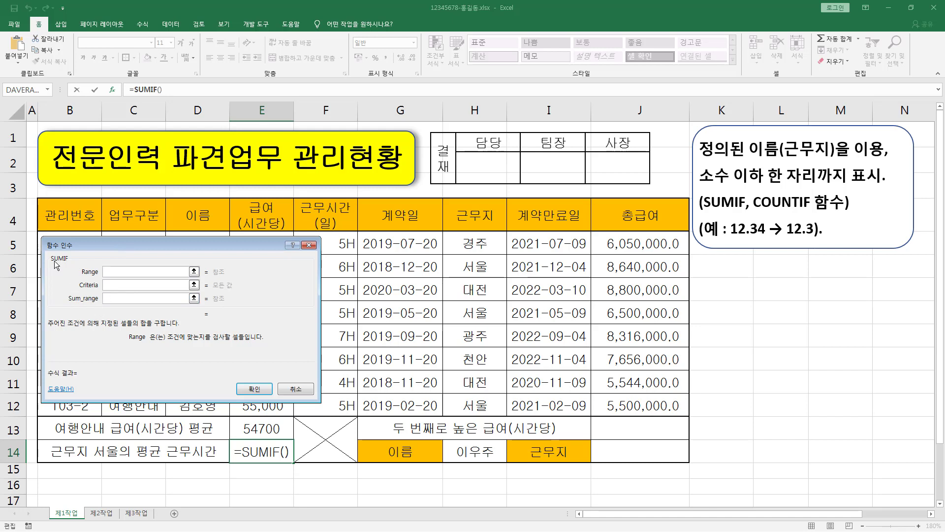
pyautogui.moveTo(57, 262)
pyautogui.mouseDown()
pyautogui.moveTo(105, 295)
pyautogui.moveTo(206, 307)
pyautogui.mouseUp()
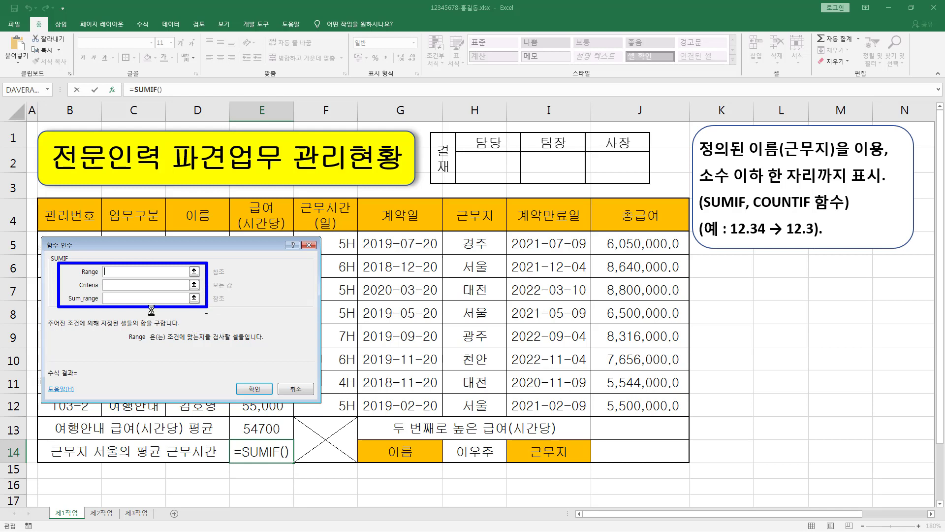
pyautogui.press('e')
pyautogui.click(115, 273)
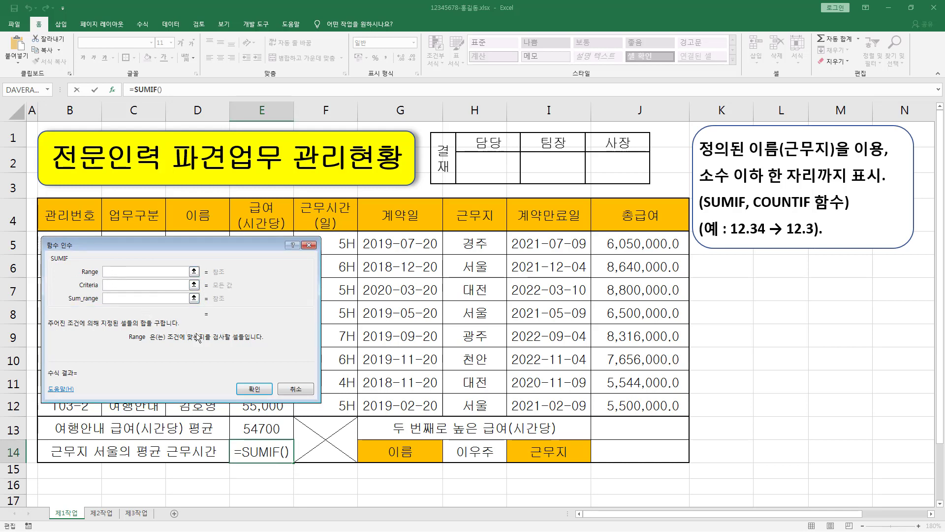
# Set the SUMIF range to the defined name 근무지, checking it against the workplace column
pyautogui.moveTo(167, 344); pyautogui.dragTo(248, 343)
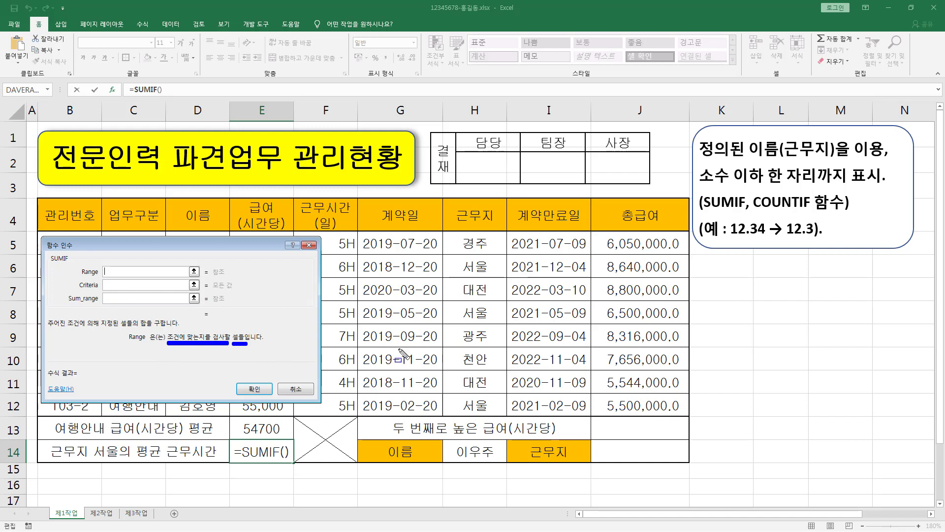
pyautogui.moveTo(454, 236); pyautogui.dragTo(498, 417)
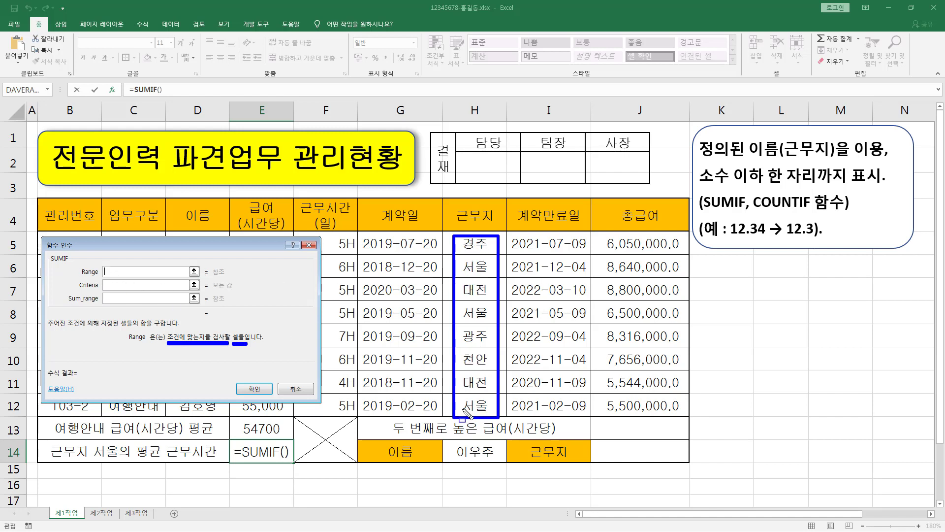
pyautogui.press('Escape')
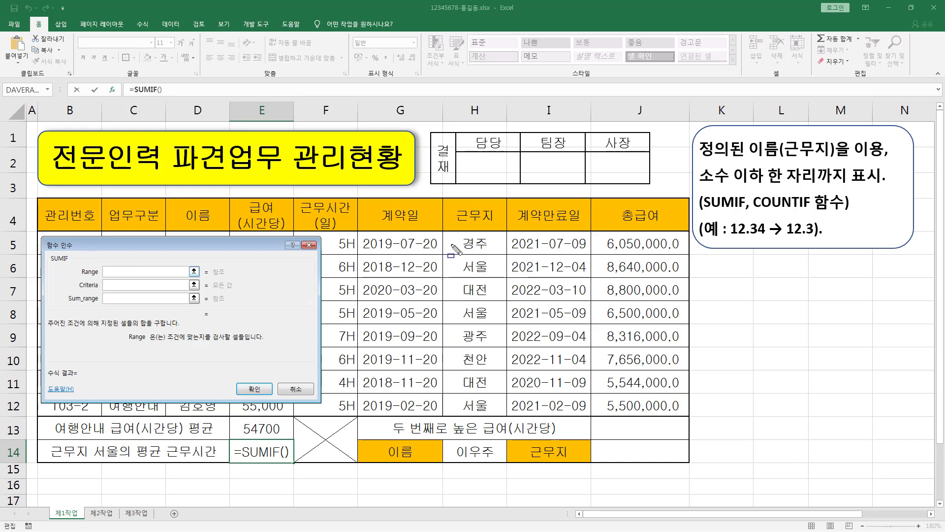
pyautogui.moveTo(446, 229); pyautogui.dragTo(500, 416)
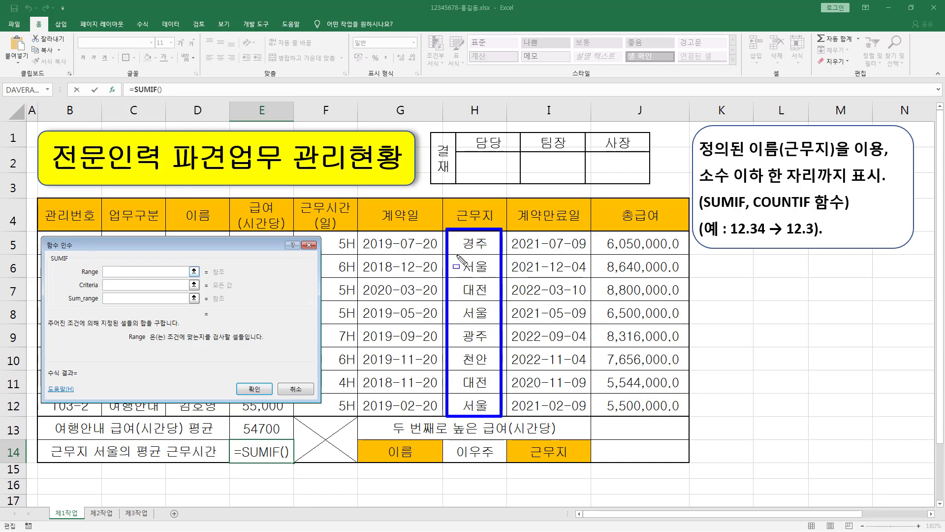
pyautogui.press('Escape')
pyautogui.click(117, 272)
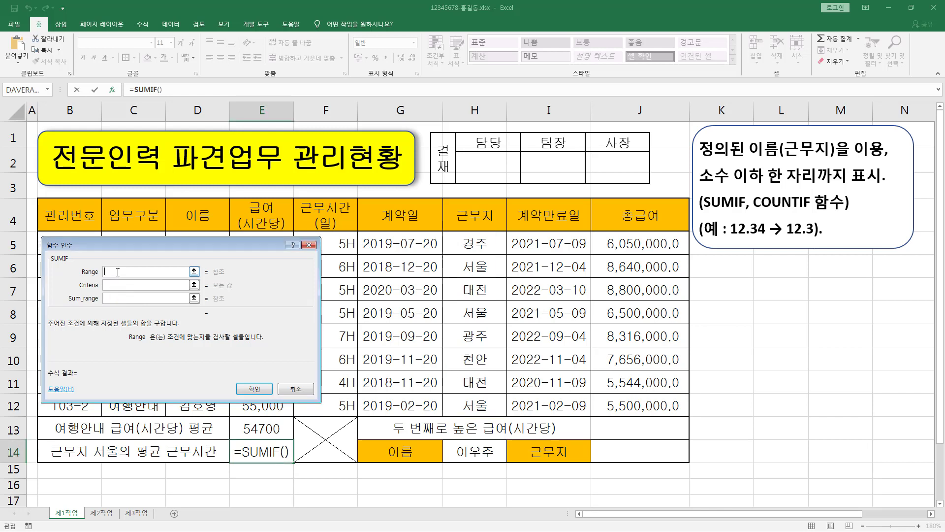
pyautogui.write('ㄱ')
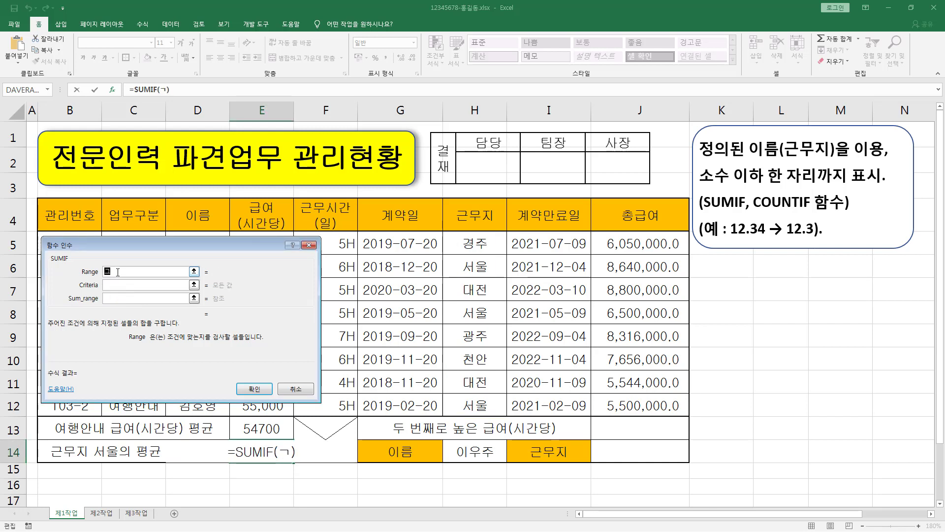
pyautogui.write('무지')
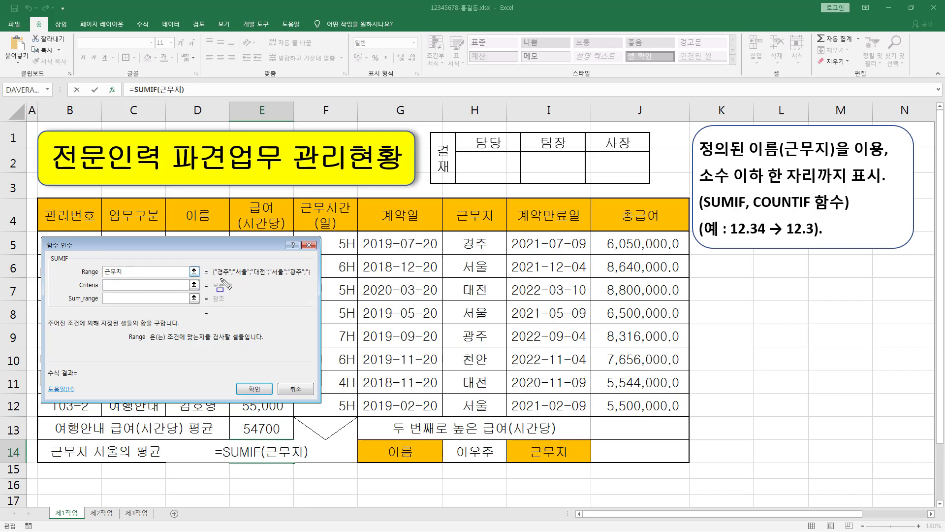
pyautogui.moveTo(213, 279); pyautogui.dragTo(319, 283)
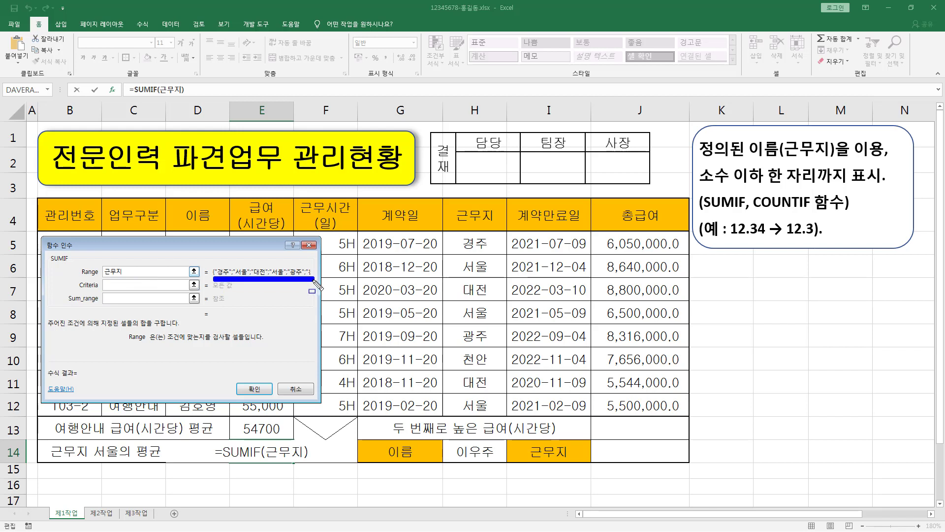
pyautogui.press('Escape')
# Reselect the workplace entries H5:H12 as the SUMIF range argument
pyautogui.moveTo(137, 271); pyautogui.dragTo(83, 270)
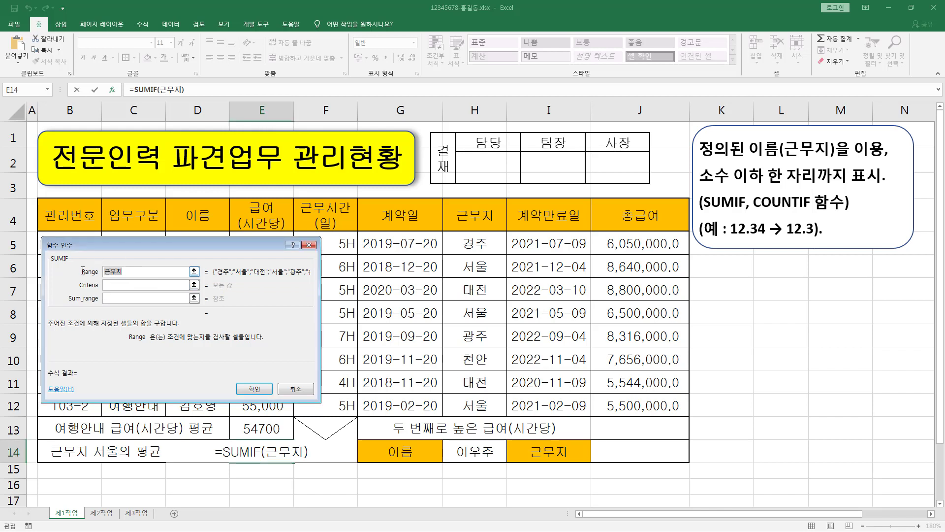
pyautogui.moveTo(465, 245); pyautogui.dragTo(465, 402)
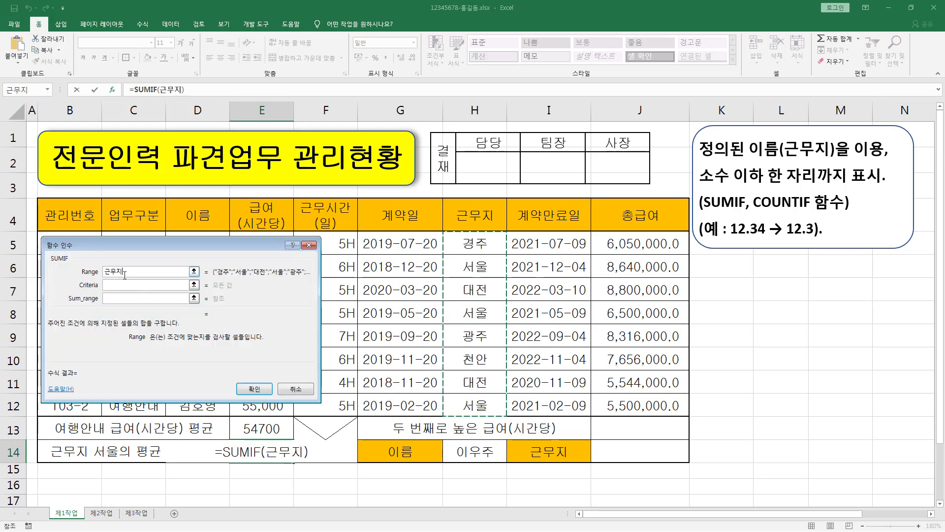
pyautogui.moveTo(125, 275); pyautogui.dragTo(104, 274)
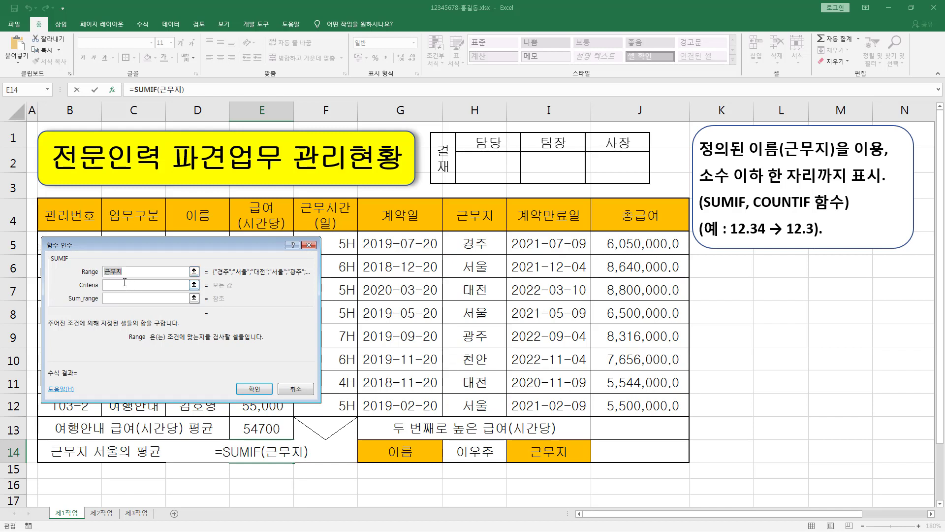
# Set the SUMIF criteria to "서울"
pyautogui.click(127, 285)
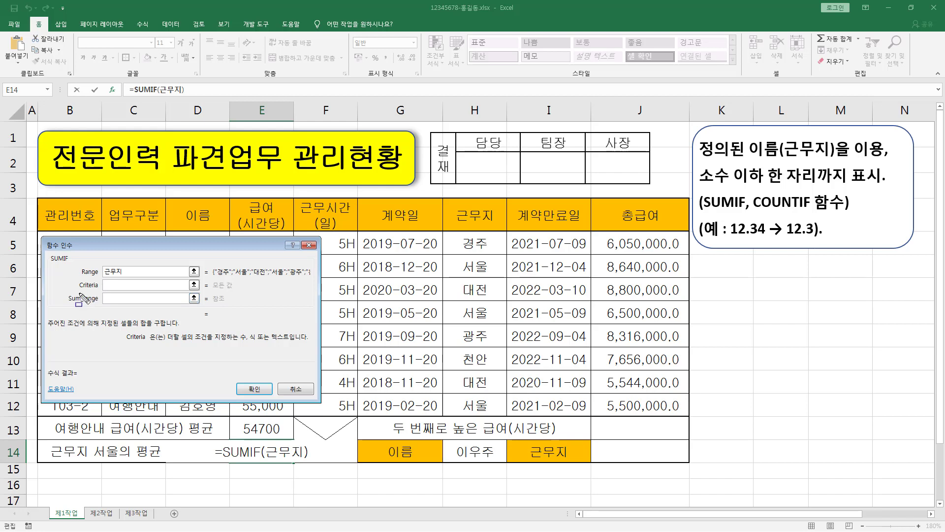
pyautogui.moveTo(76, 291); pyautogui.dragTo(107, 291)
pyautogui.click(125, 285)
pyautogui.write('"')
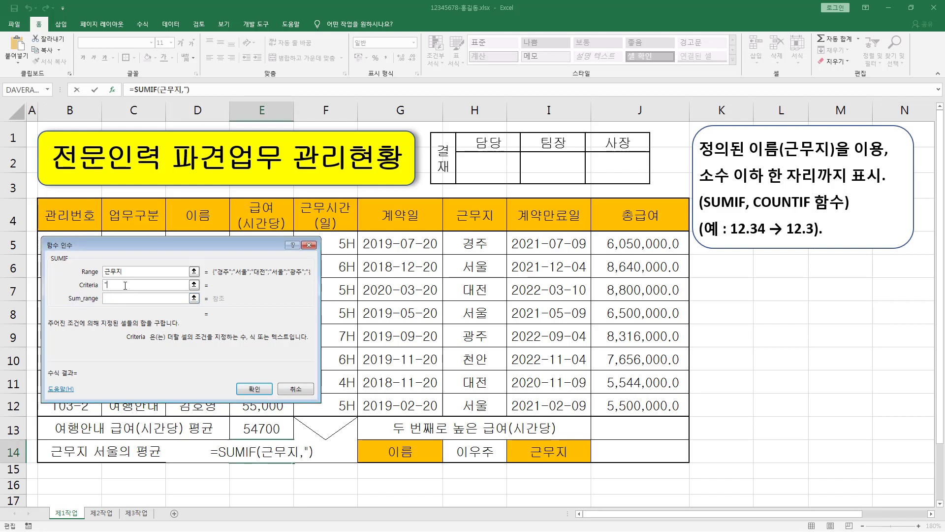
pyautogui.write('TJDN')
pyautogui.press('BackSpace')
pyautogui.press('BackSpace')
pyautogui.press('BackSpace')
pyautogui.press('BackSpace')
pyautogui.write('서울"')
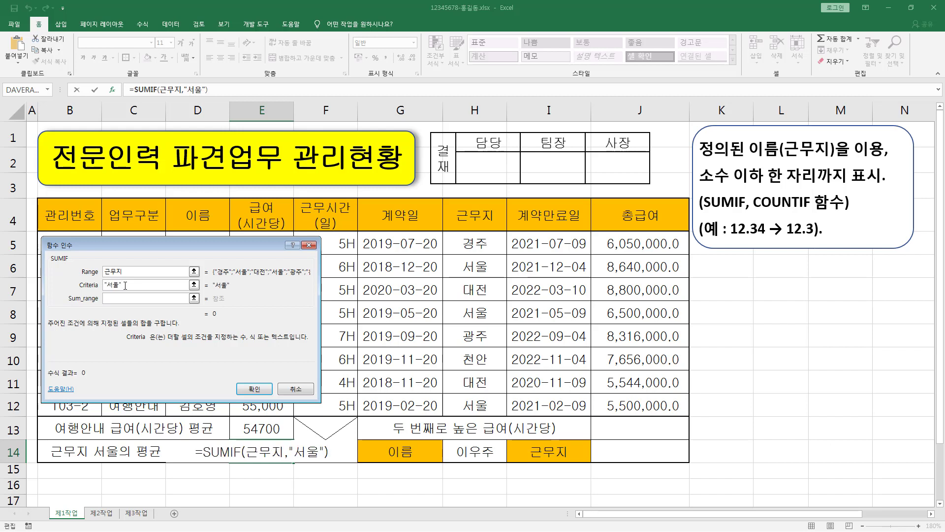
# Set the SUMIF sum range to the working hours in F5:F12 and enter the formula in E14
pyautogui.click(123, 298)
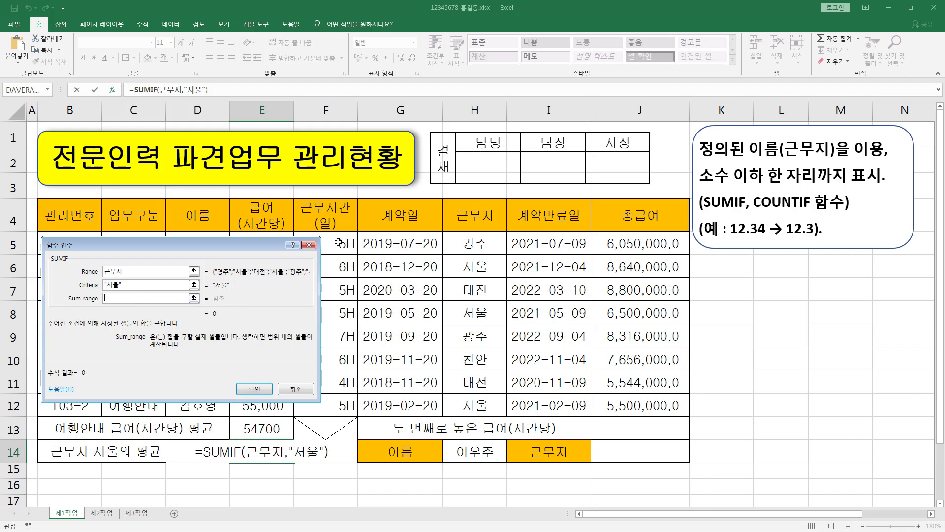
pyautogui.moveTo(340, 243); pyautogui.dragTo(365, 421)
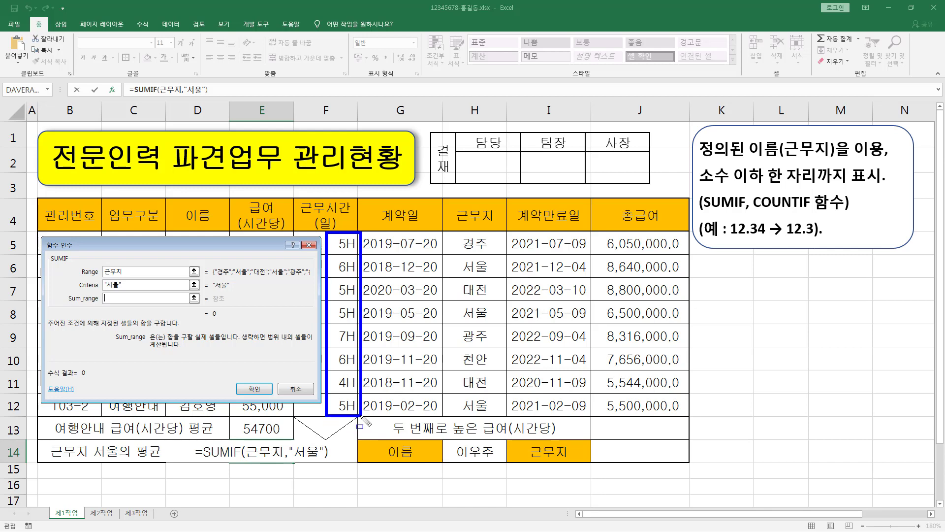
pyautogui.moveTo(343, 243); pyautogui.dragTo(347, 403)
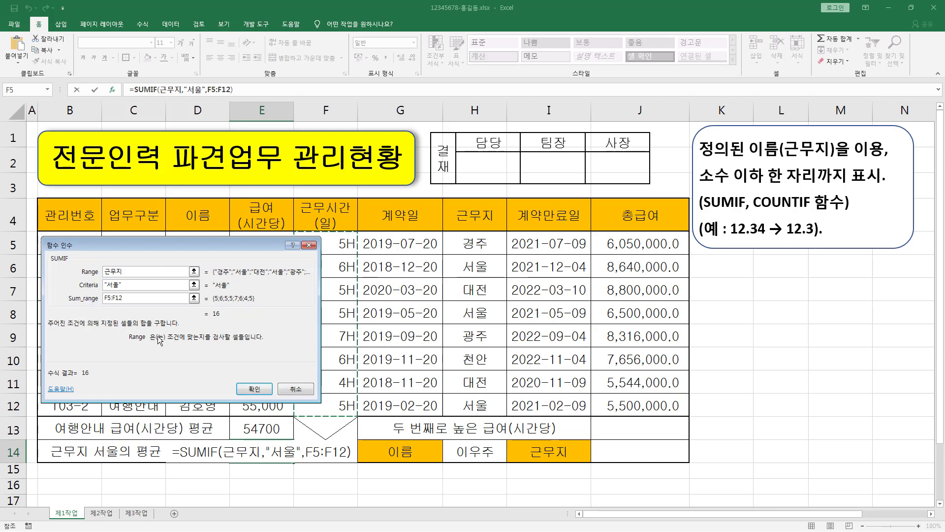
pyautogui.click(253, 390)
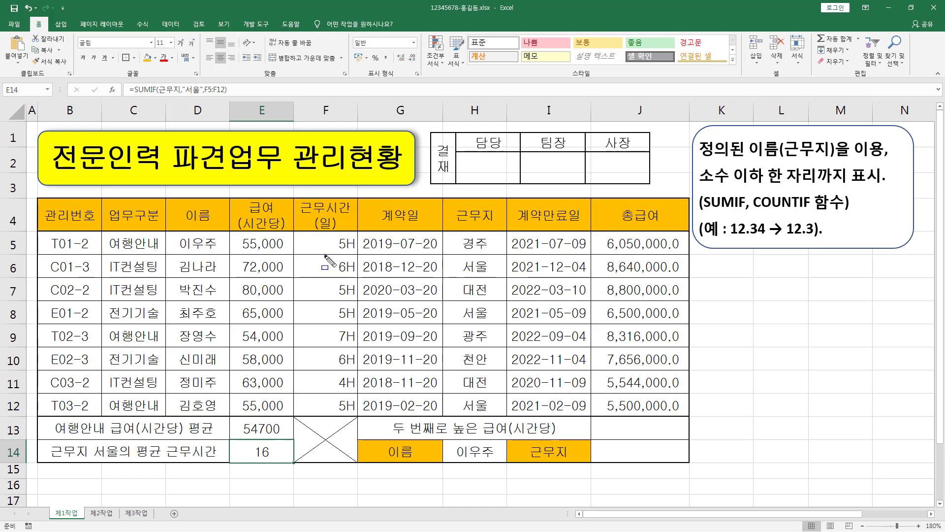
# Check the working hours of the three 서울 rows against the SUMIF result in E14
pyautogui.moveTo(324, 255); pyautogui.dragTo(363, 273)
pyautogui.moveTo(450, 254); pyautogui.dragTo(495, 272)
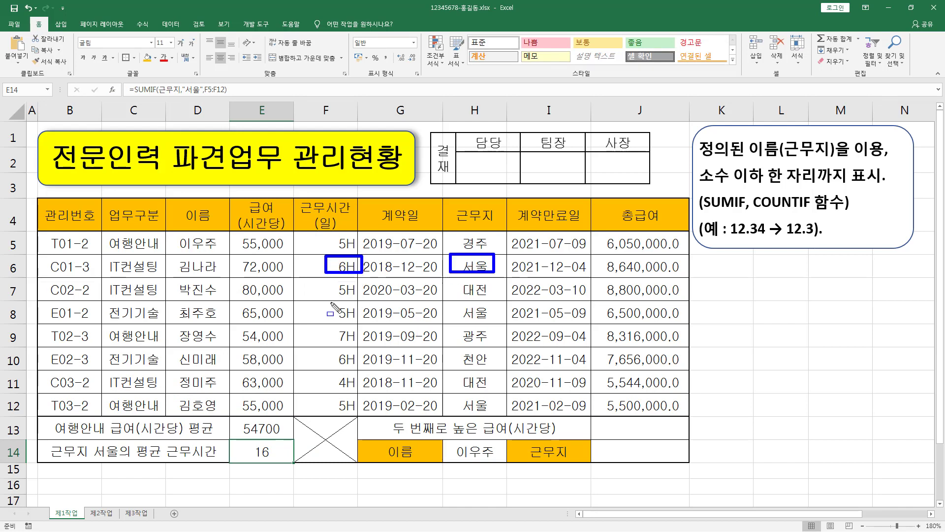
pyautogui.moveTo(330, 302); pyautogui.dragTo(361, 322)
pyautogui.moveTo(458, 303); pyautogui.dragTo(492, 323)
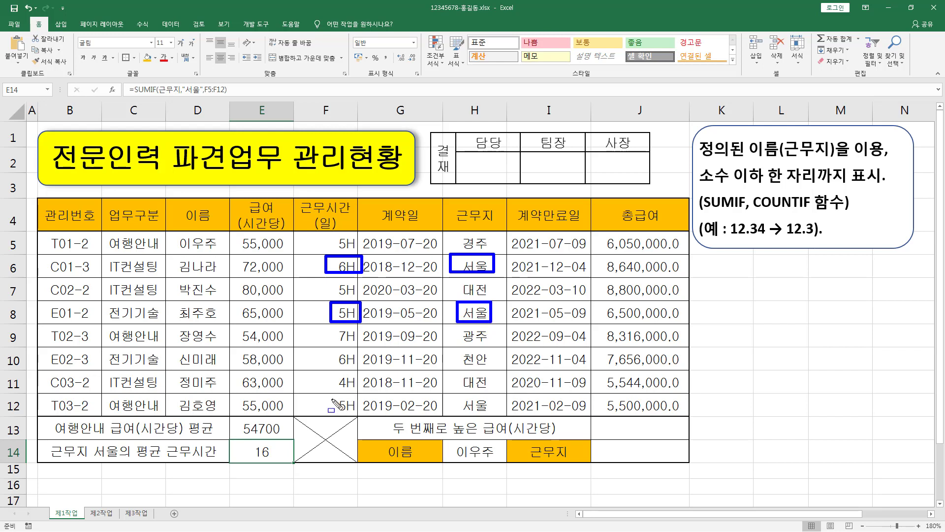
pyautogui.moveTo(330, 398); pyautogui.dragTo(361, 417)
pyautogui.moveTo(457, 396); pyautogui.dragTo(497, 417)
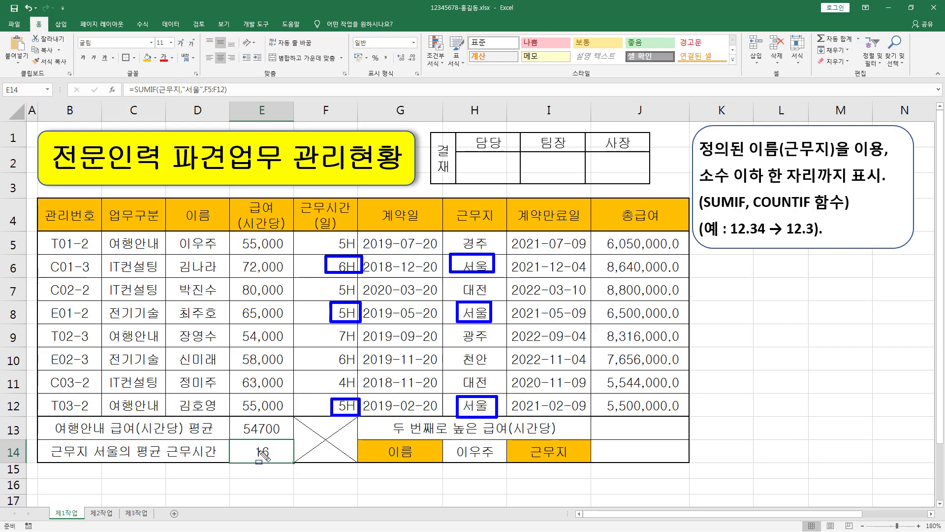
pyautogui.press('Escape')
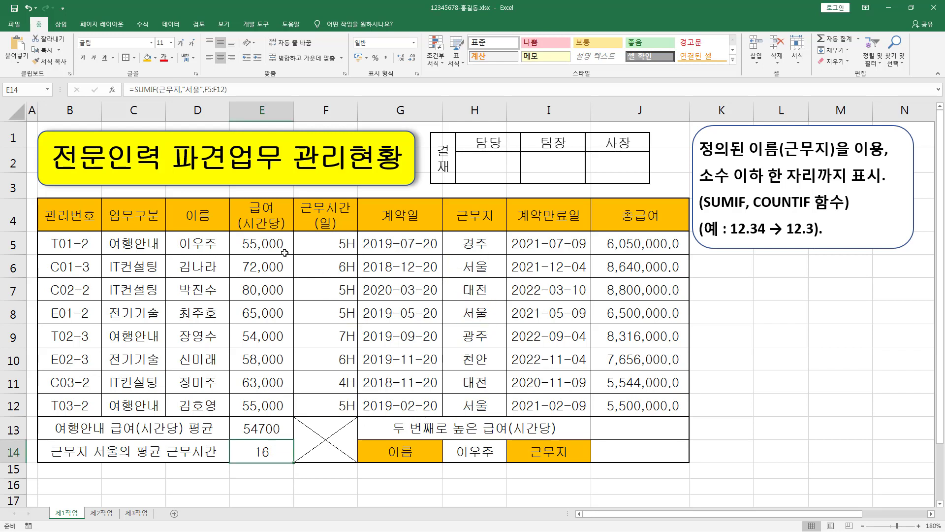
# Extend the E14 formula by dividing the SUMIF by a COUNTIF function and bring up the COUNTIF arguments
pyautogui.click(255, 92)
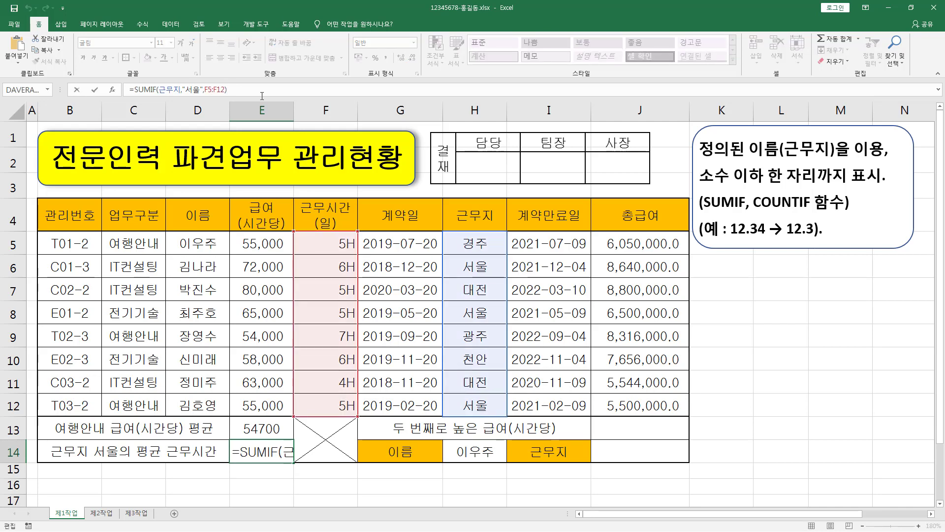
pyautogui.write('/')
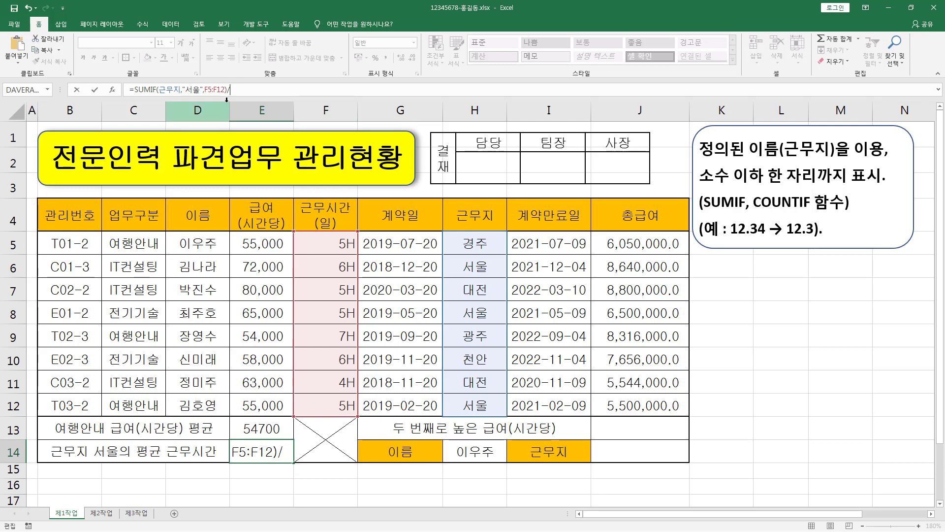
pyautogui.write('채ㅕ')
pyautogui.press('BackSpace')
pyautogui.press('Hangul')
pyautogui.write('COUN')
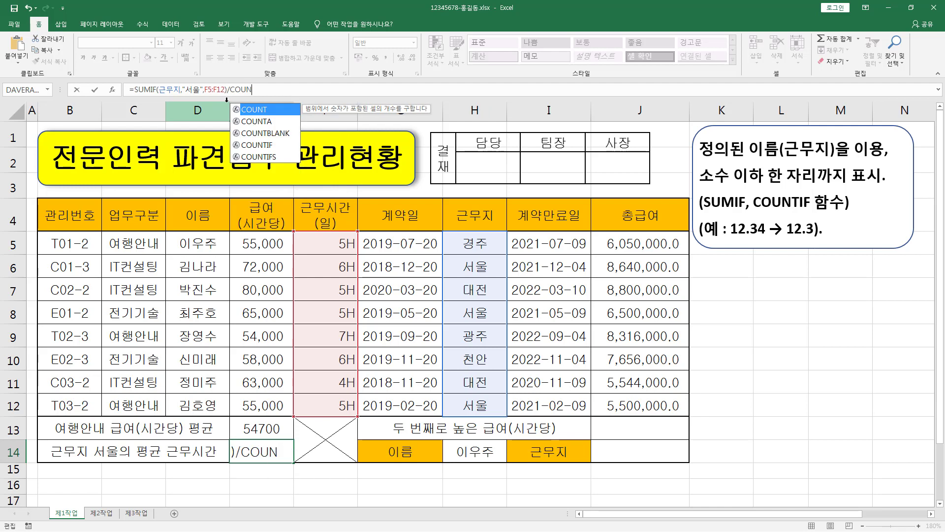
pyautogui.write('TI')
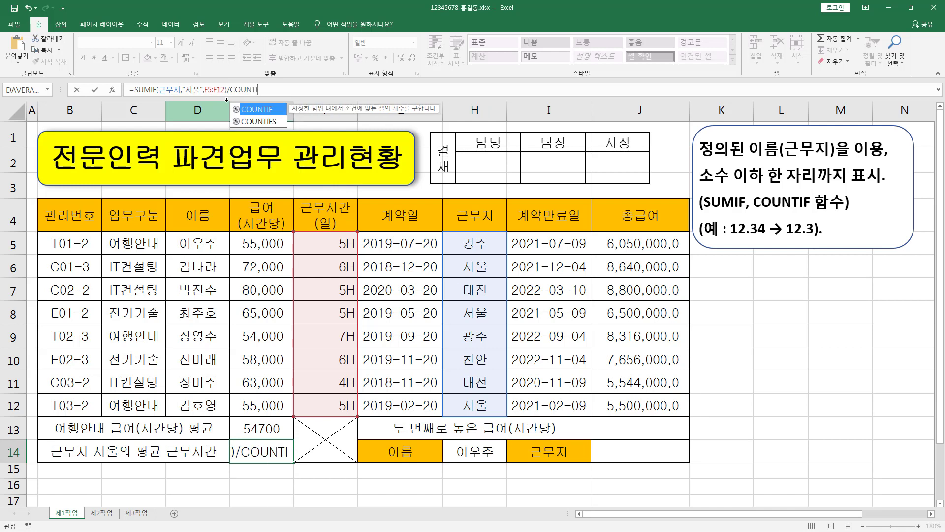
pyautogui.write('F(')
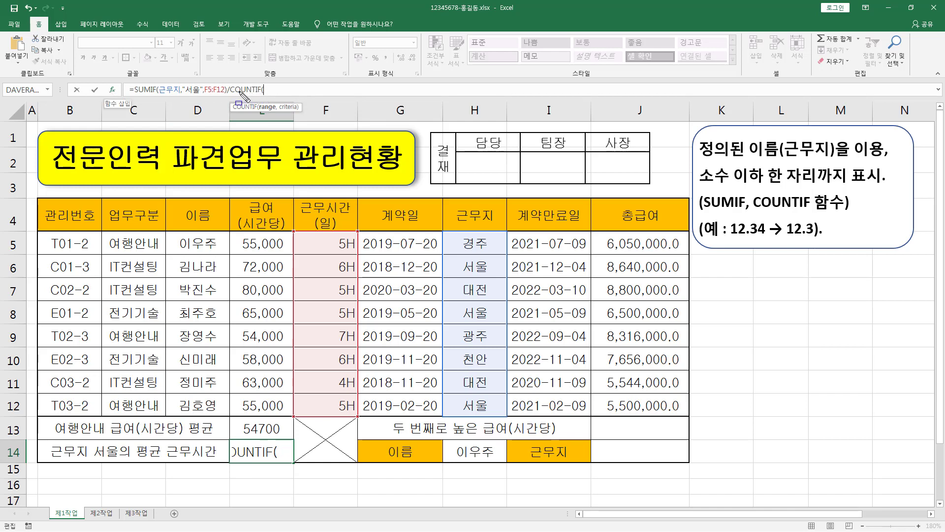
pyautogui.click(121, 97)
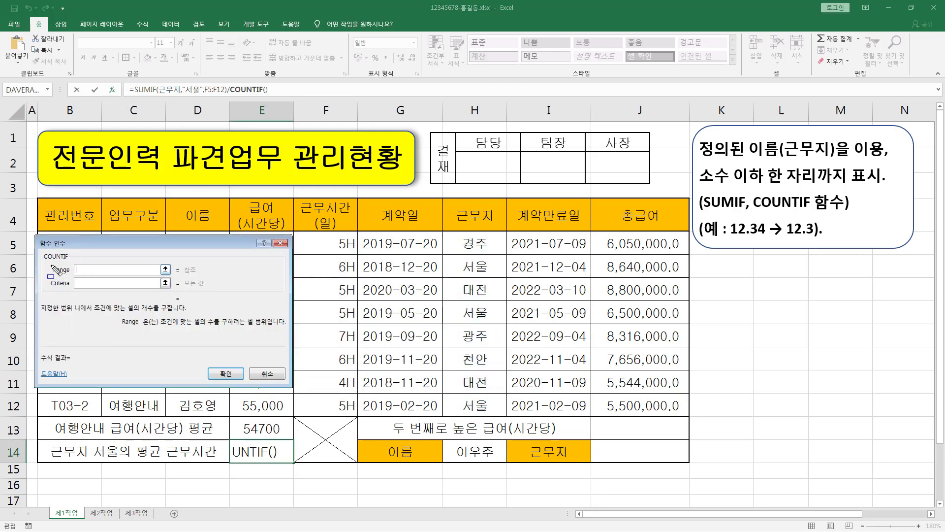
pyautogui.moveTo(44, 262); pyautogui.dragTo(184, 294)
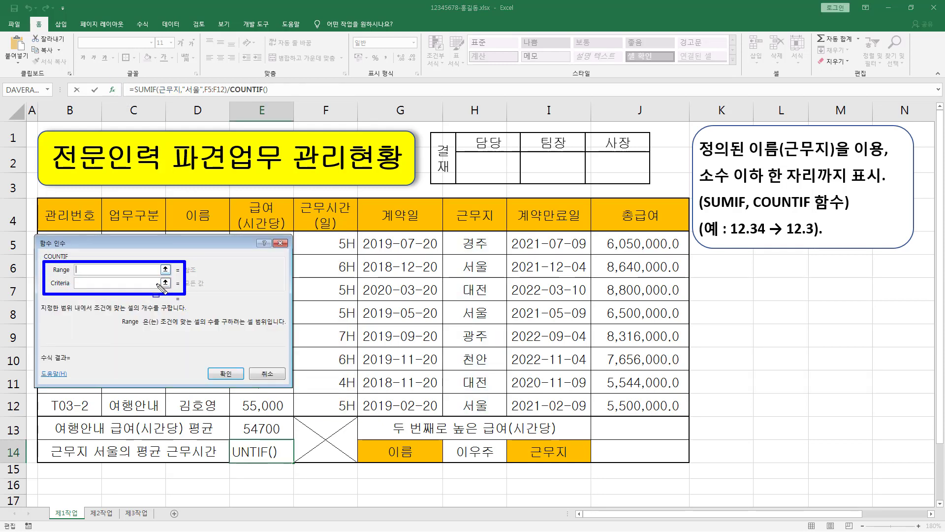
pyautogui.moveTo(52, 275); pyautogui.dragTo(68, 275)
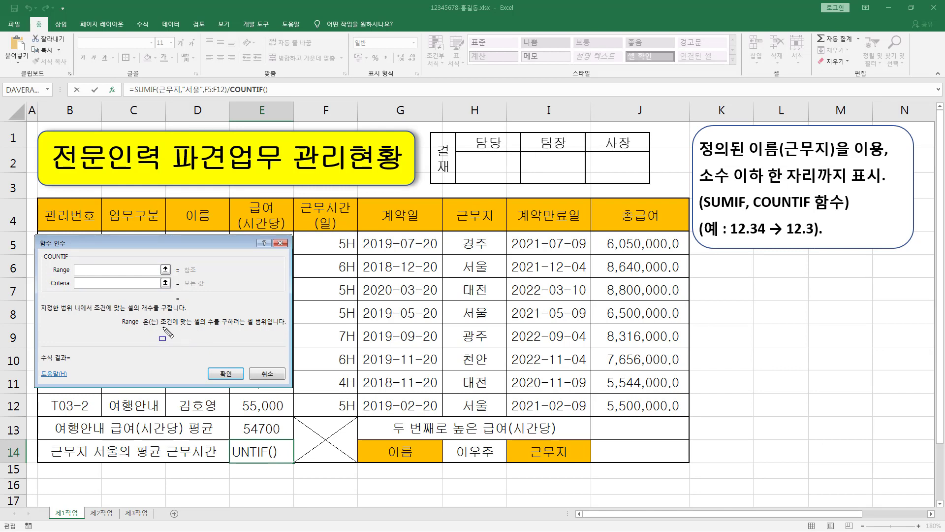
pyautogui.moveTo(164, 327); pyautogui.dragTo(284, 328)
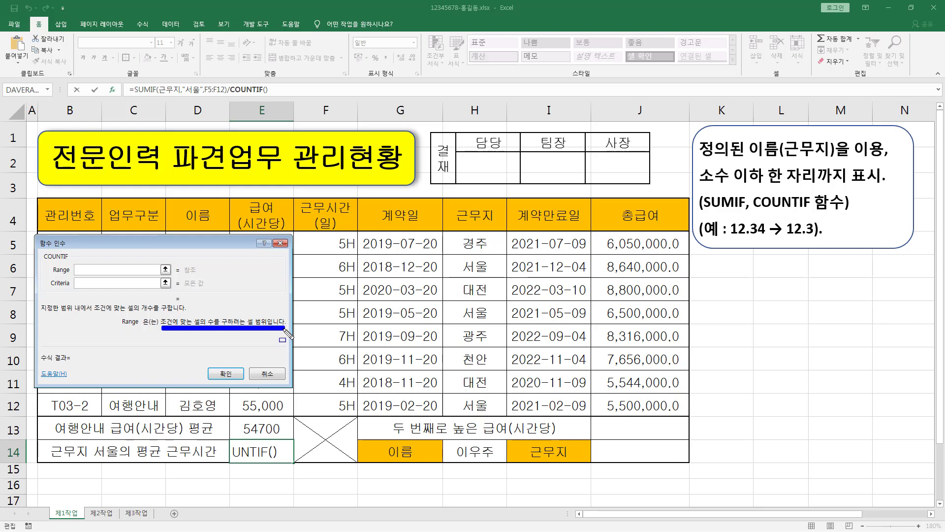
pyautogui.press('Escape')
# Set the COUNTIF range to the defined name 근무지 and the criteria to "서울", and enter the formula in E14
pyautogui.click(93, 272)
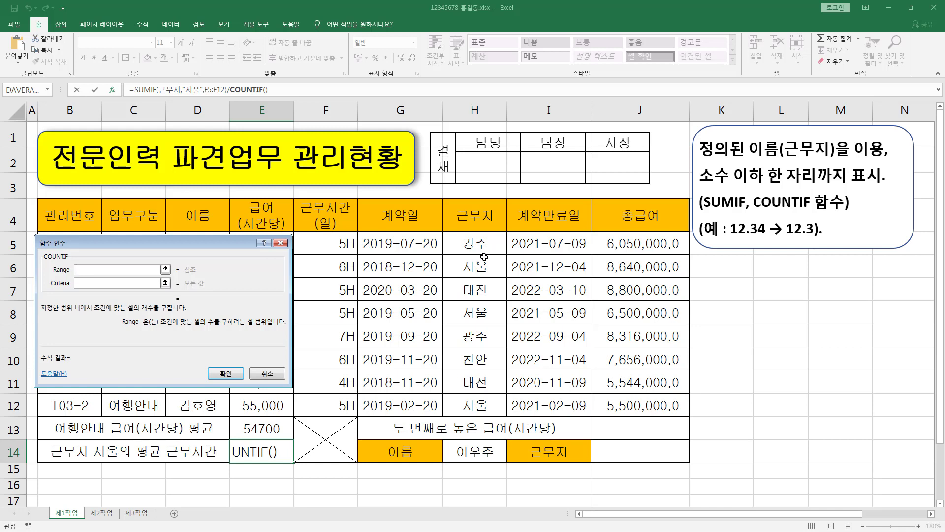
pyautogui.write('근ㅁ')
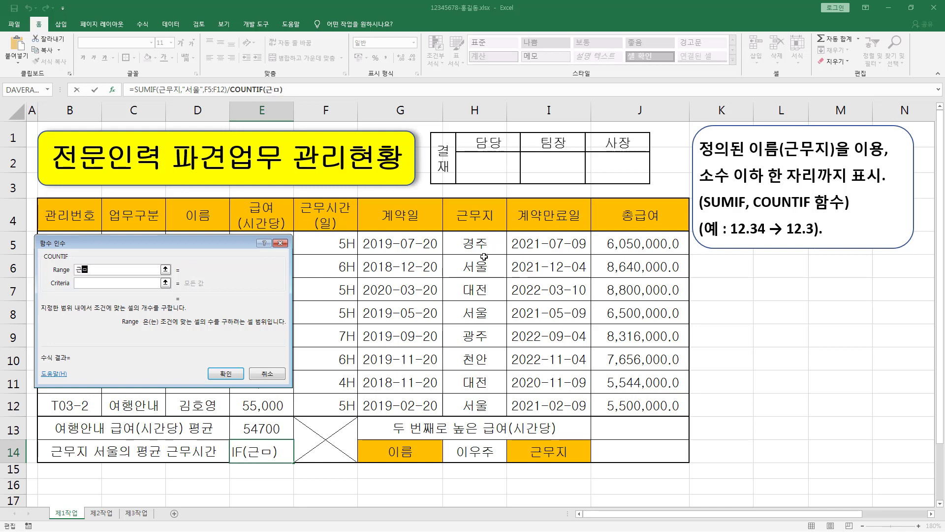
pyautogui.write('ㅜ지')
pyautogui.press('Tab')
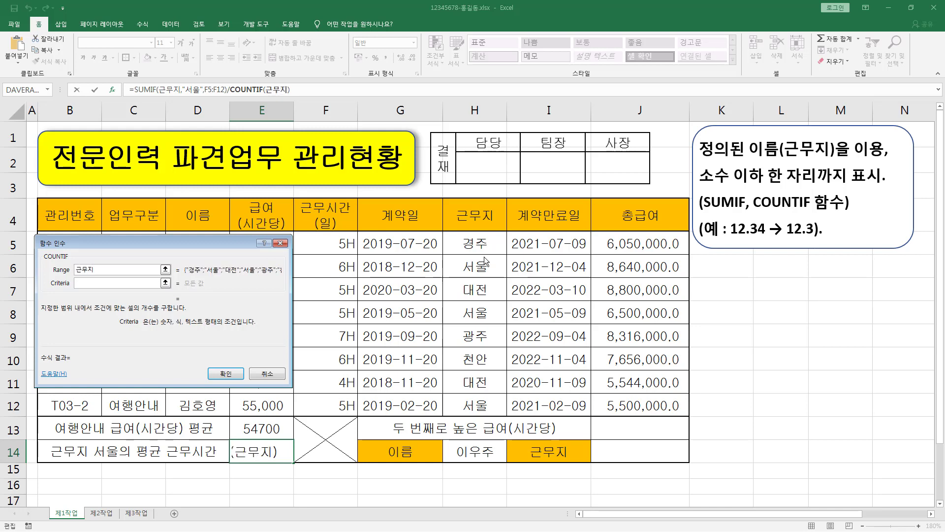
pyautogui.write('"서울')
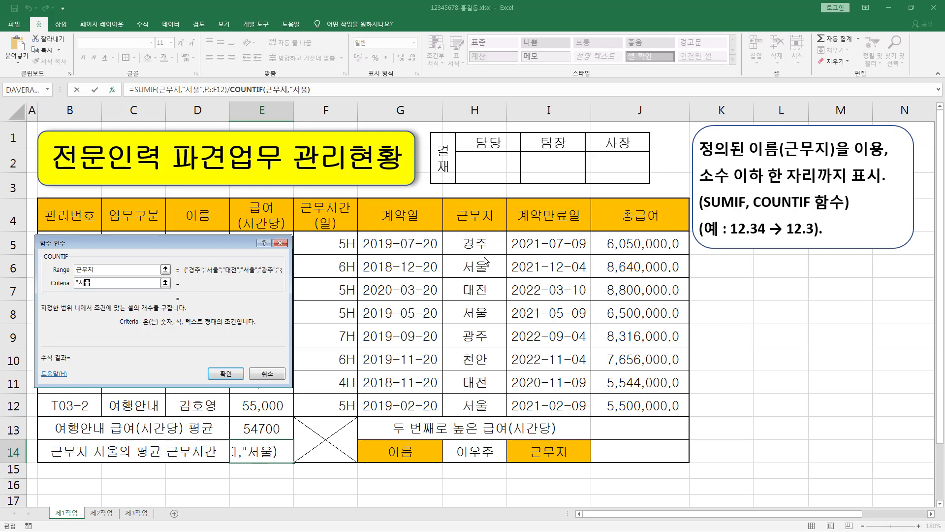
pyautogui.write('"')
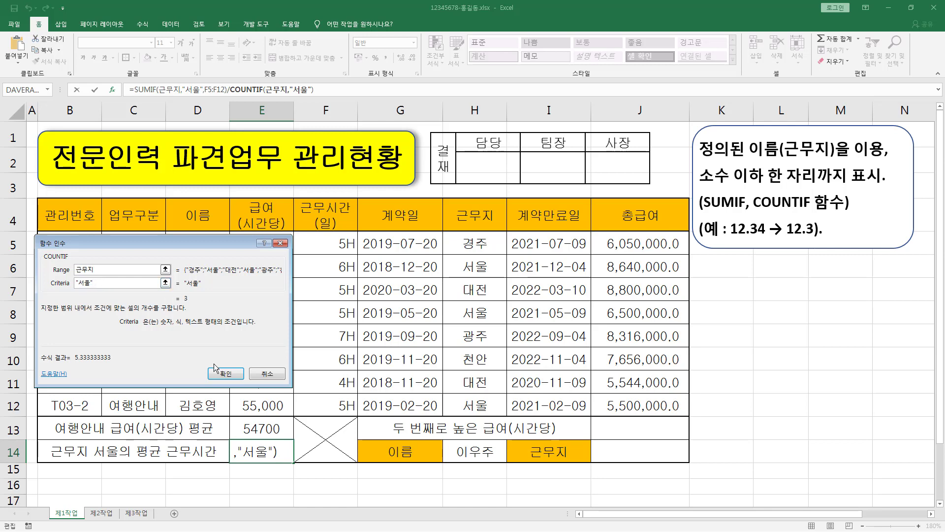
pyautogui.click(226, 375)
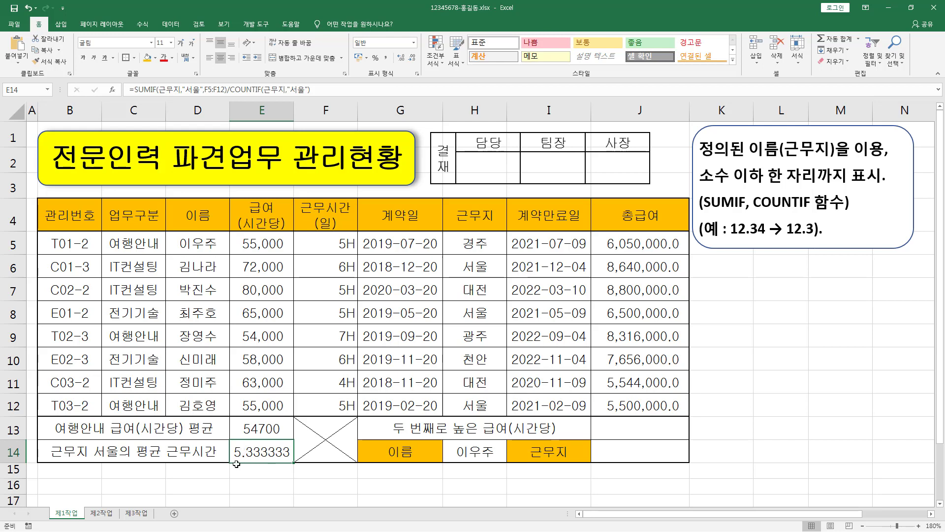
pyautogui.moveTo(232, 461); pyautogui.dragTo(293, 462)
pyautogui.moveTo(697, 164)
pyautogui.mouseDown()
pyautogui.moveTo(819, 186)
pyautogui.moveTo(893, 187)
pyautogui.mouseUp()
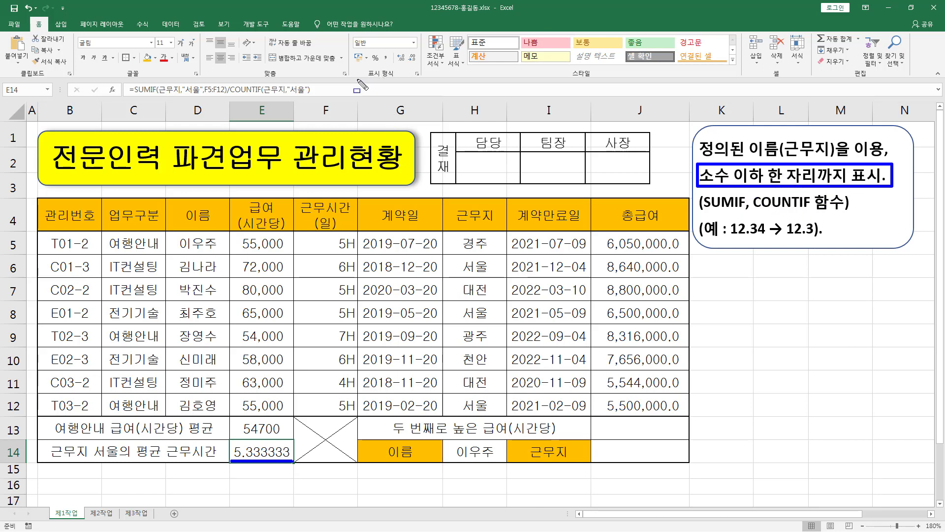
pyautogui.moveTo(357, 81)
pyautogui.mouseDown()
pyautogui.moveTo(404, 78)
pyautogui.moveTo(418, 48)
pyautogui.moveTo(391, 64)
pyautogui.moveTo(419, 64)
pyautogui.mouseUp()
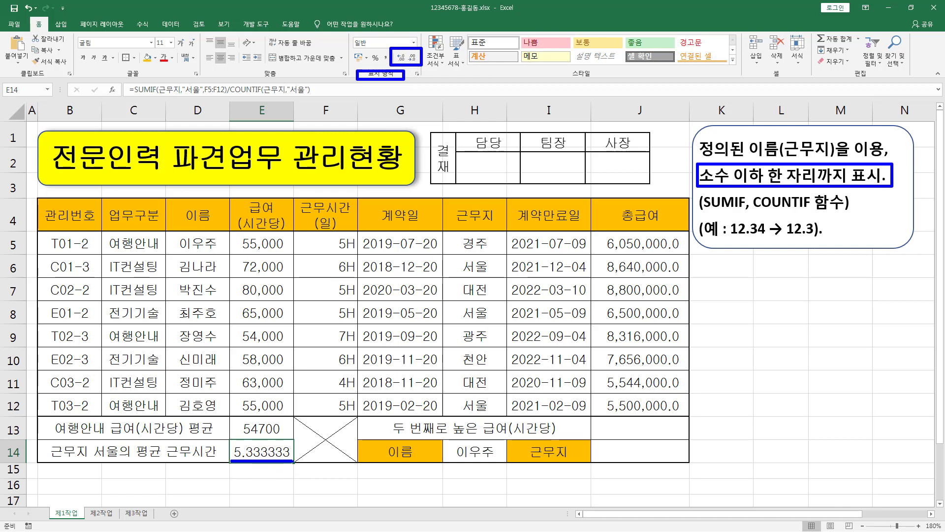
# Reduce the displayed decimals of the average working hours in E14 to one place
pyautogui.click(413, 58)
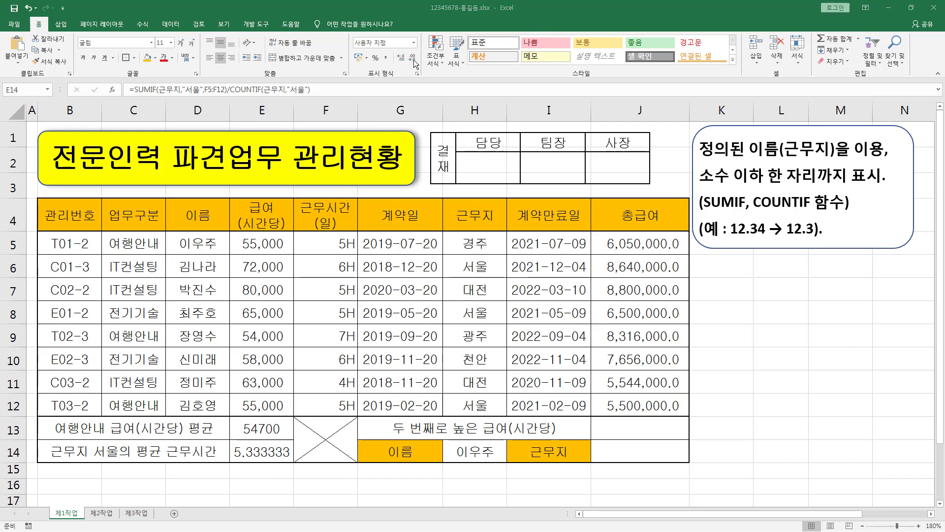
pyautogui.click(414, 58)
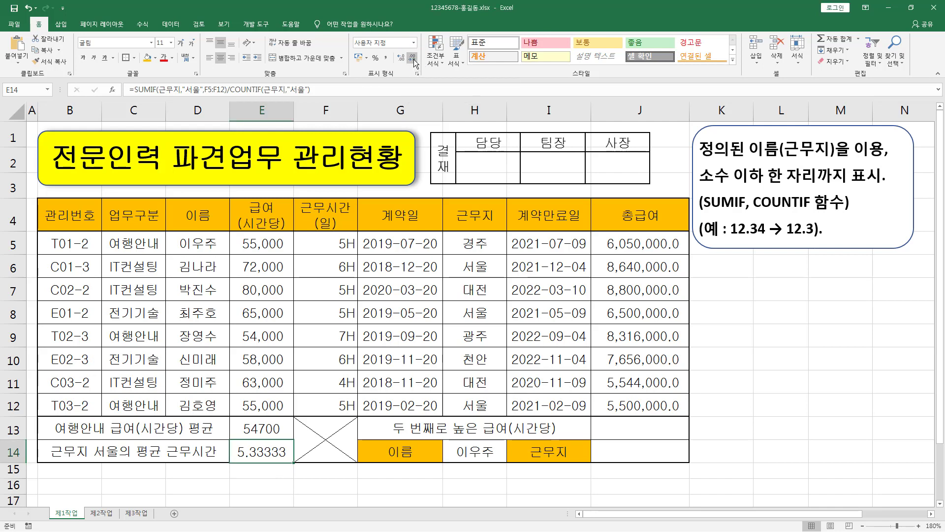
pyautogui.click(413, 59)
pyautogui.click(414, 59)
pyautogui.click(413, 59)
pyautogui.click(414, 58)
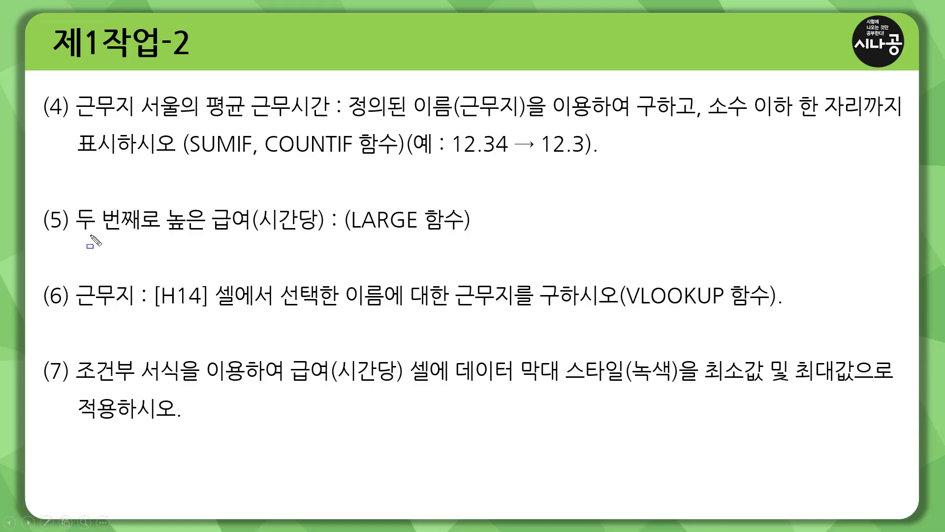
pyautogui.moveTo(77, 234); pyautogui.dragTo(322, 234)
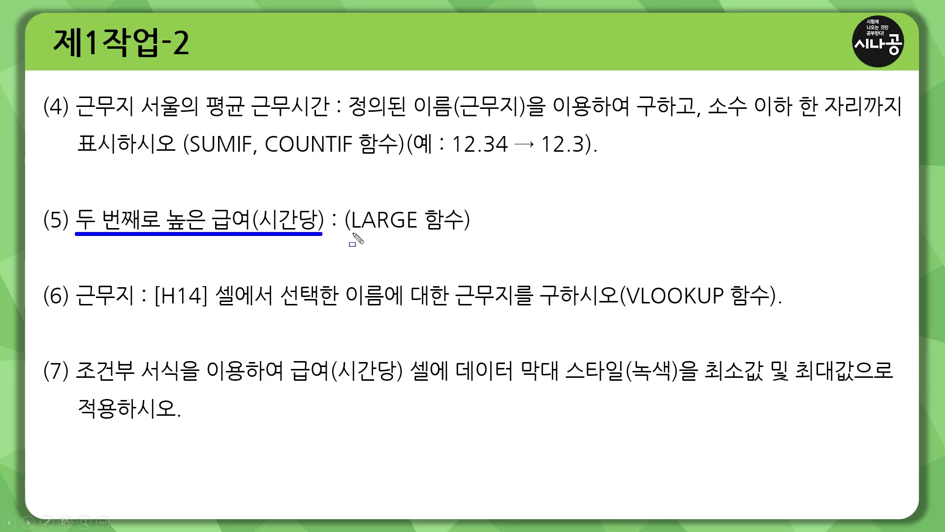
pyautogui.moveTo(352, 233); pyautogui.dragTo(464, 234)
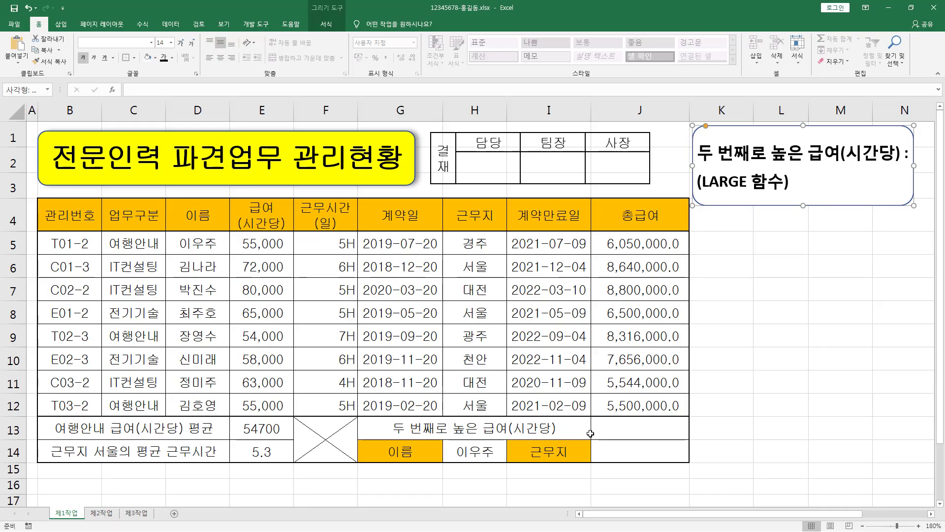
pyautogui.hotkey('ctrl', 'shift', 'd')
pyautogui.moveTo(605, 421); pyautogui.dragTo(682, 437)
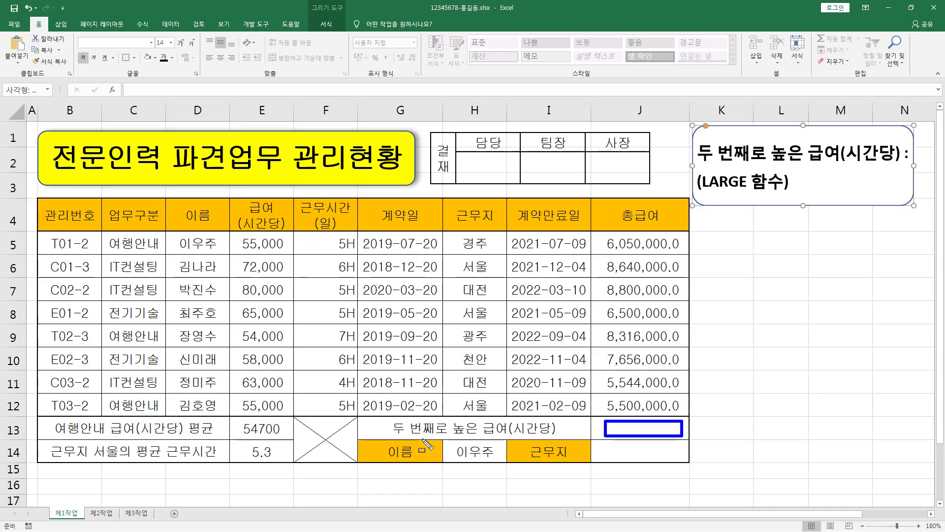
pyautogui.moveTo(392, 436); pyautogui.dragTo(570, 437)
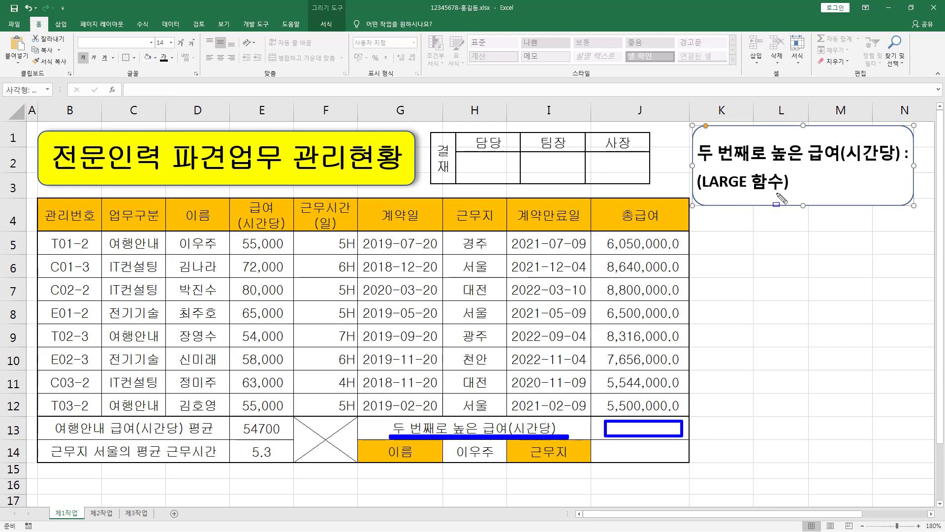
pyautogui.press('Escape')
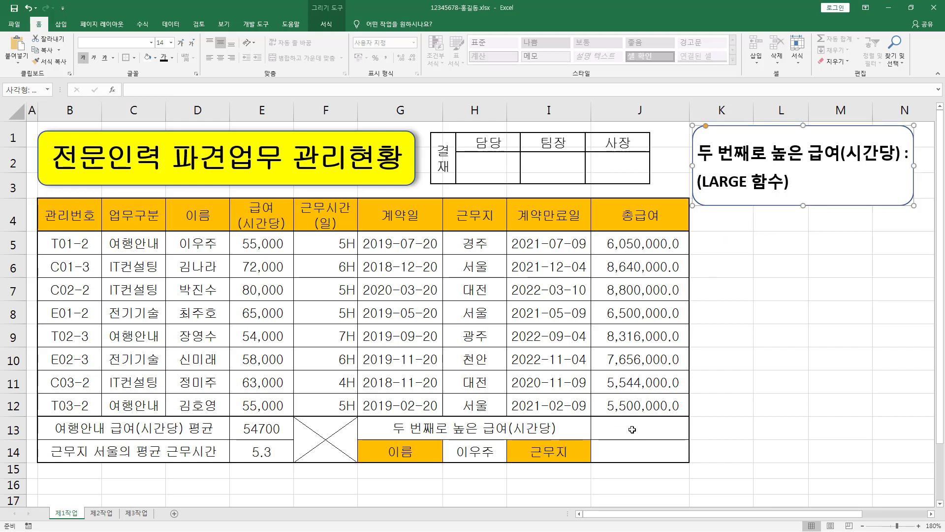
# Start a LARGE formula in J13 for the second-highest hourly pay and bring up its function arguments
pyautogui.click(623, 426)
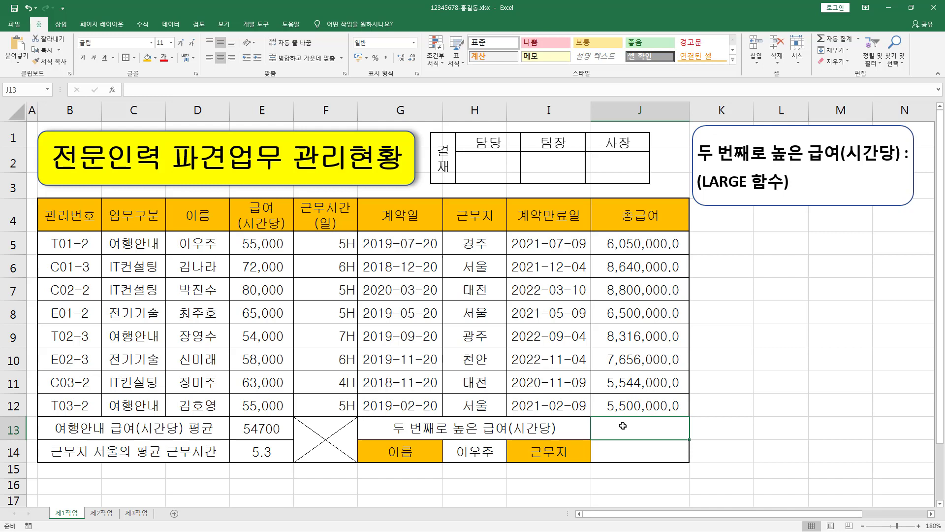
pyautogui.write('=')
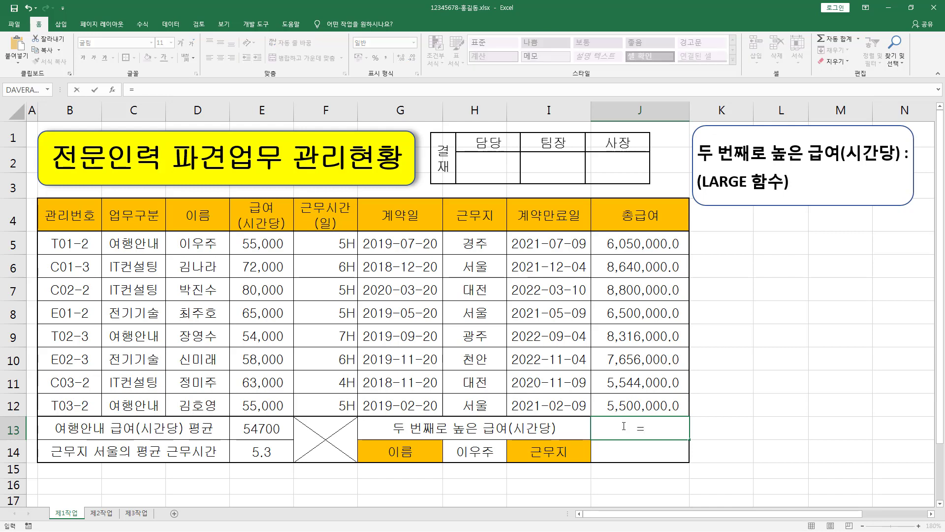
pyautogui.write('LA')
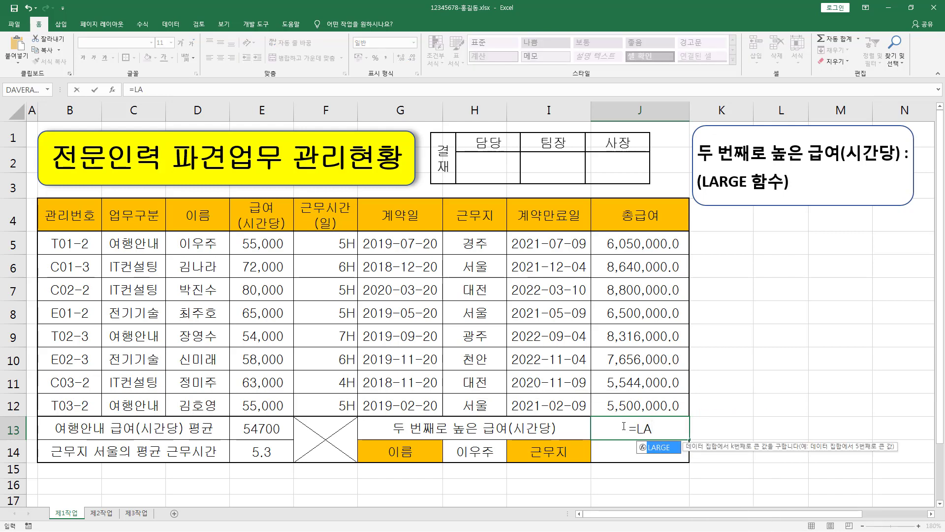
pyautogui.doubleClick(666, 452)
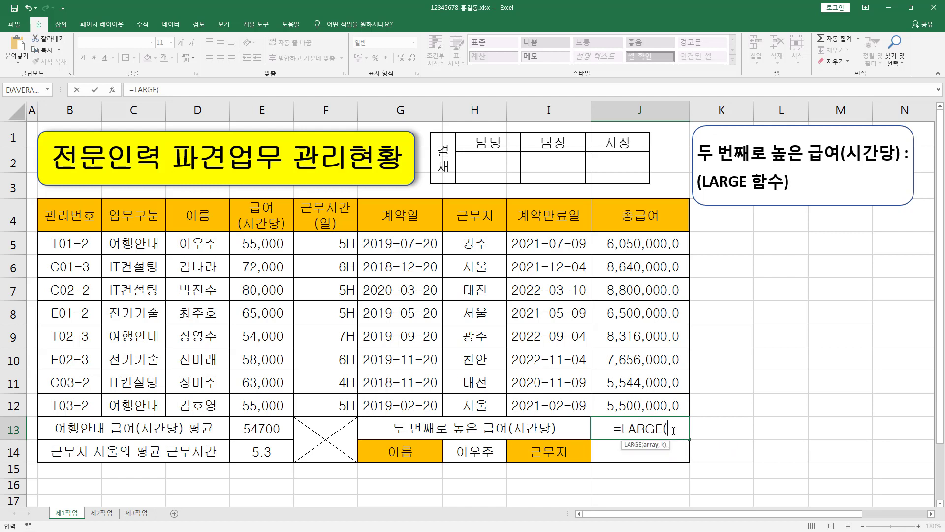
pyautogui.click(112, 90)
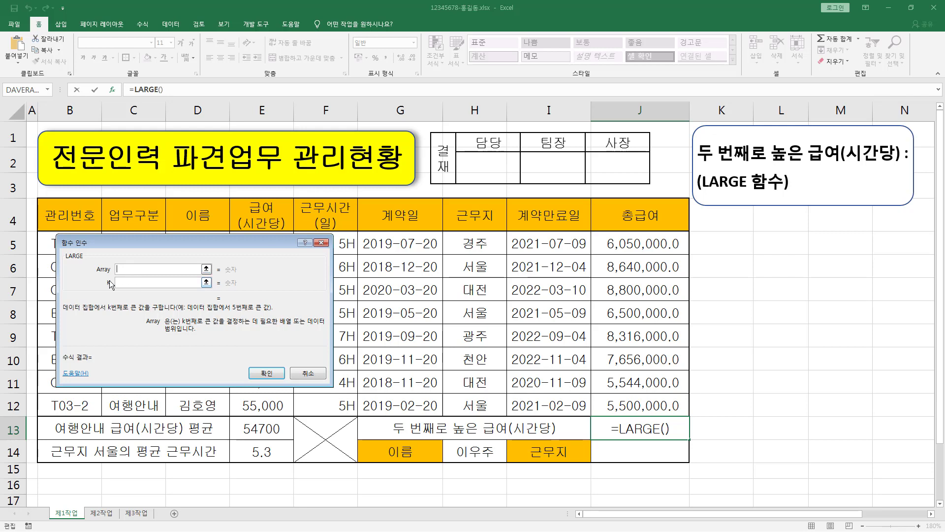
# Examine the descriptions of the Array and K arguments of the LARGE function
pyautogui.hotkey('ctrl', 'alt', 'd')
pyautogui.moveTo(94, 272); pyautogui.dragTo(109, 273)
pyautogui.moveTo(308, 325); pyautogui.dragTo(326, 325)
pyautogui.moveTo(163, 333); pyautogui.dragTo(178, 333)
pyautogui.press('Escape')
pyautogui.click(126, 283)
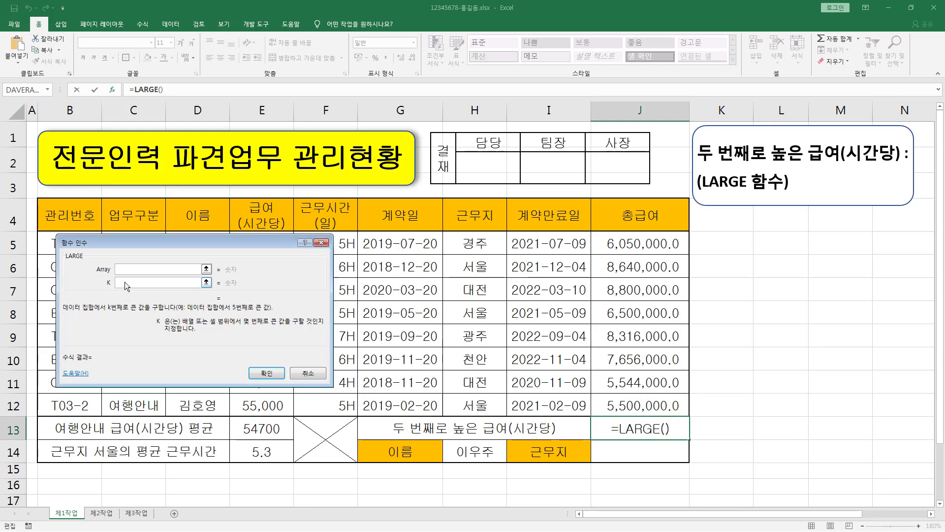
pyautogui.hotkey('ctrl', 'shift', 'd')
pyautogui.moveTo(242, 326); pyautogui.dragTo(314, 327)
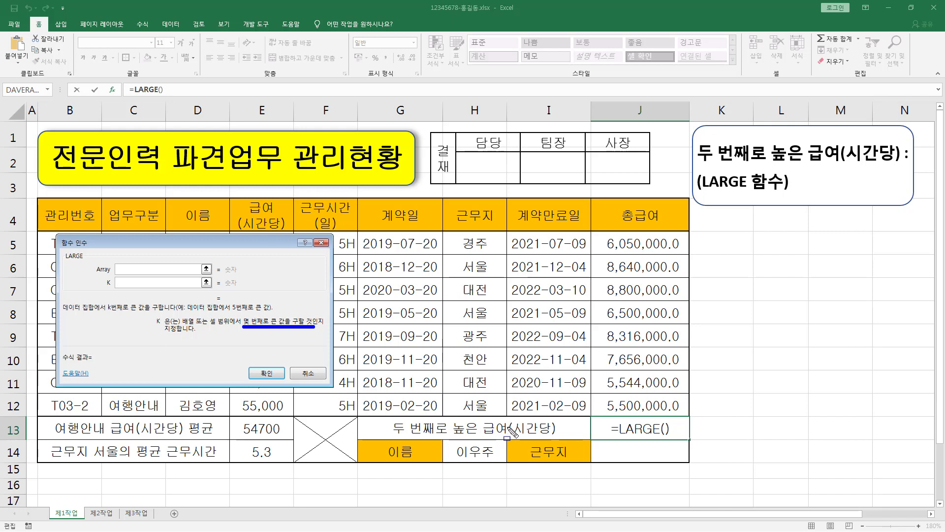
pyautogui.press('Escape')
# Set the LARGE array to the hourly pay values in E5:E12
pyautogui.click(131, 269)
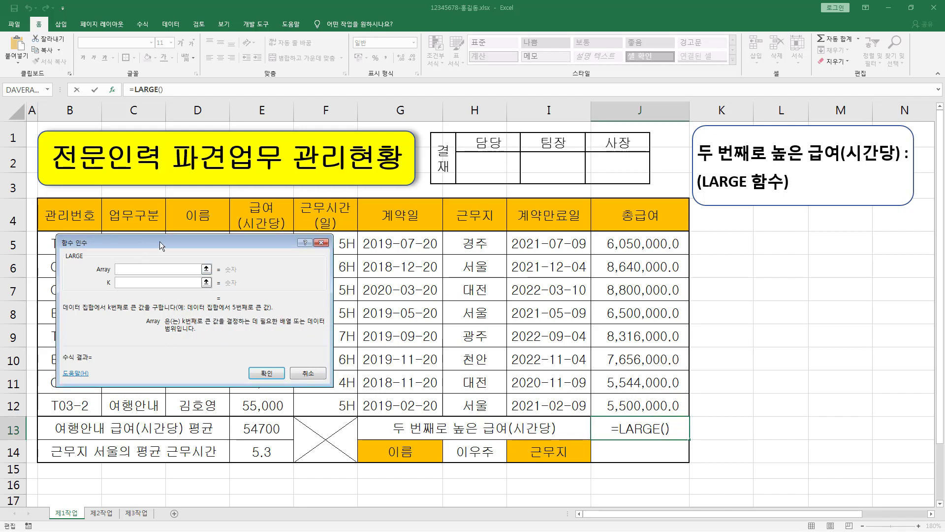
pyautogui.moveTo(161, 241); pyautogui.dragTo(151, 244)
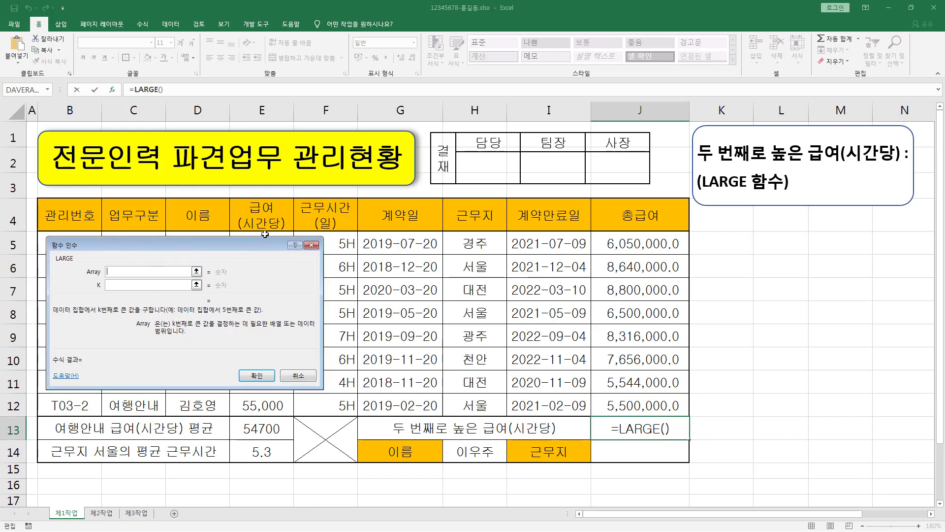
pyautogui.moveTo(265, 236); pyautogui.dragTo(269, 404)
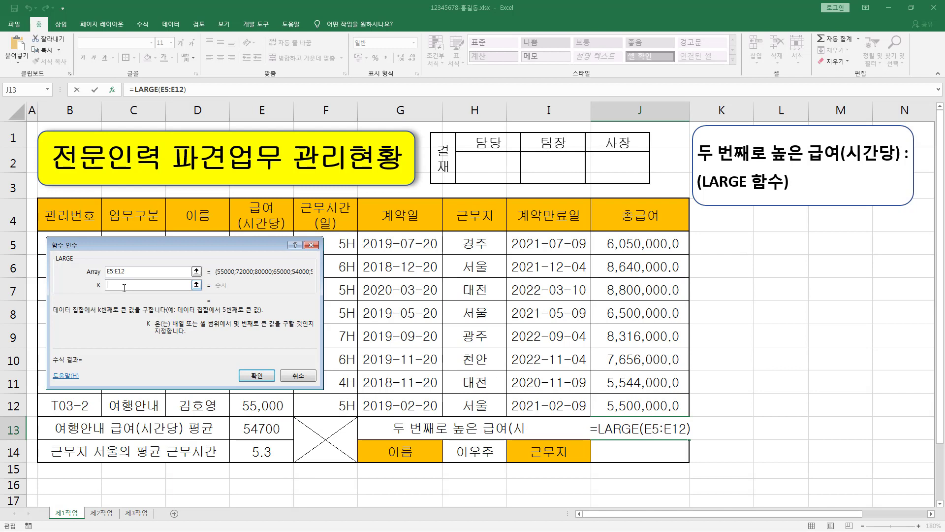
# Set the LARGE function's K argument to 2 and check the previewed result
pyautogui.write('2')
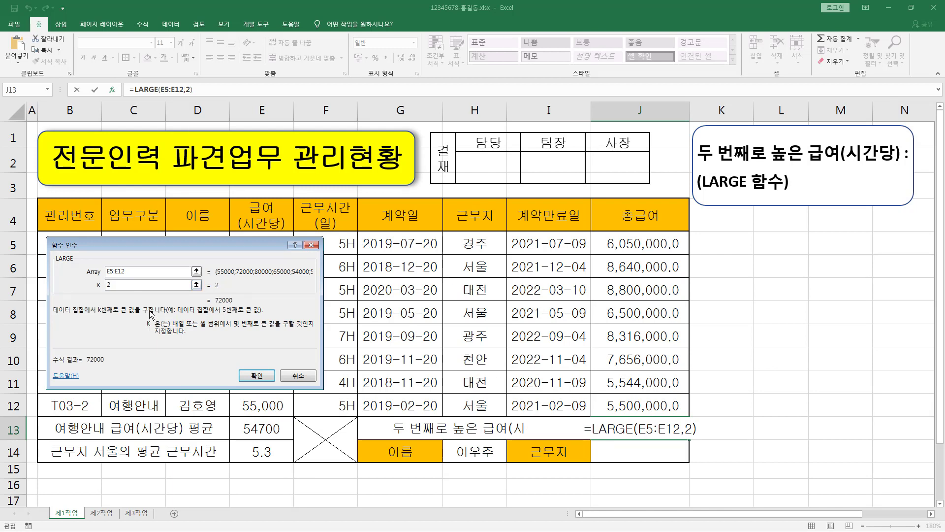
pyautogui.moveTo(215, 277); pyautogui.dragTo(314, 277)
pyautogui.moveTo(212, 289); pyautogui.dragTo(236, 306)
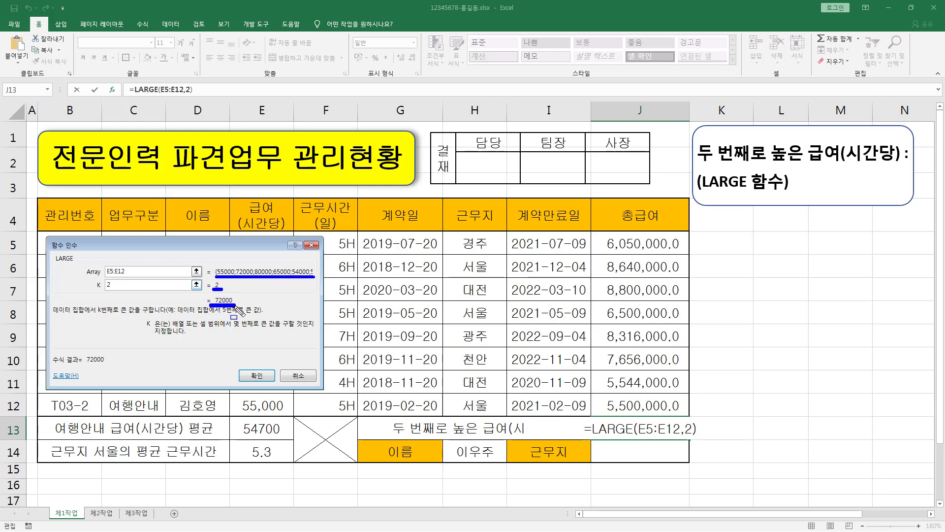
pyautogui.press('Escape')
# Try 3 and 1 as the LARGE function's K value, and set it back to 2
pyautogui.moveTo(129, 286); pyautogui.dragTo(105, 286)
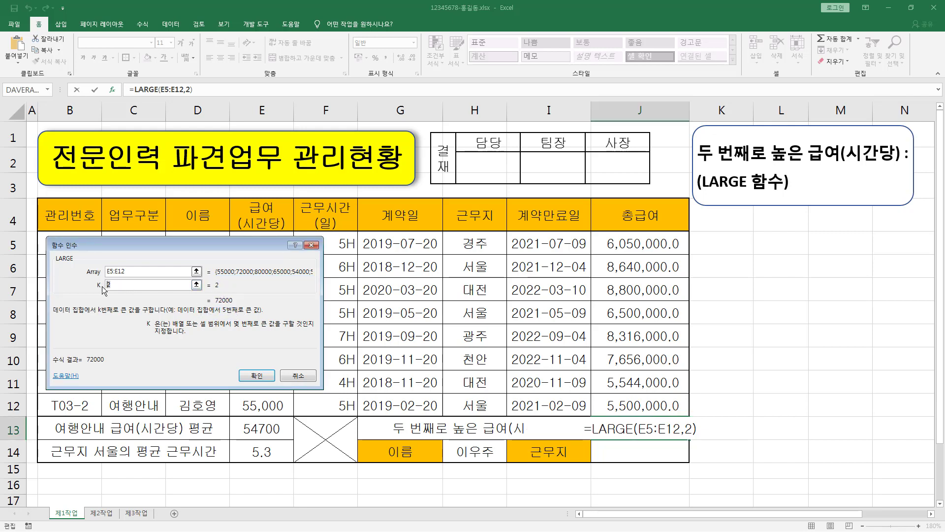
pyautogui.write('3')
pyautogui.write('1')
pyautogui.write('2')
# Review the LARGE function's Array and K arguments and accept the formula in J13
pyautogui.click(135, 275)
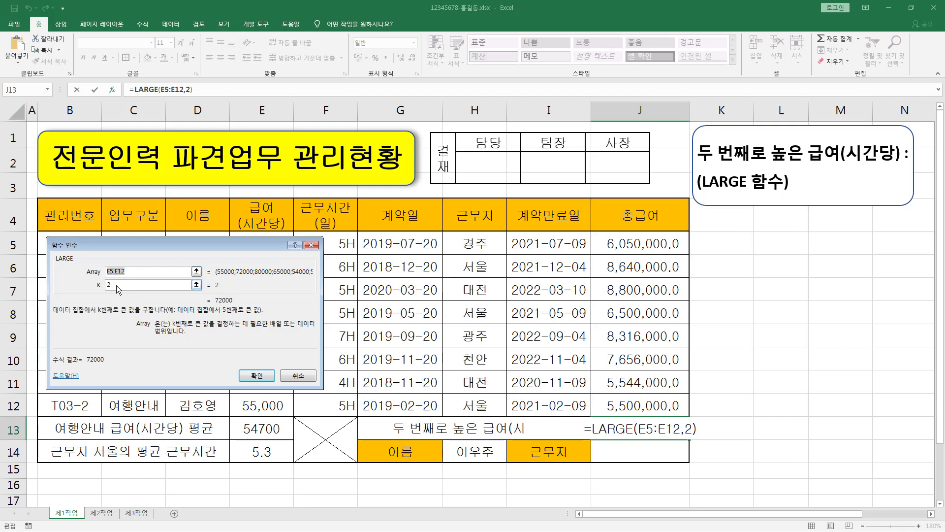
pyautogui.click(108, 286)
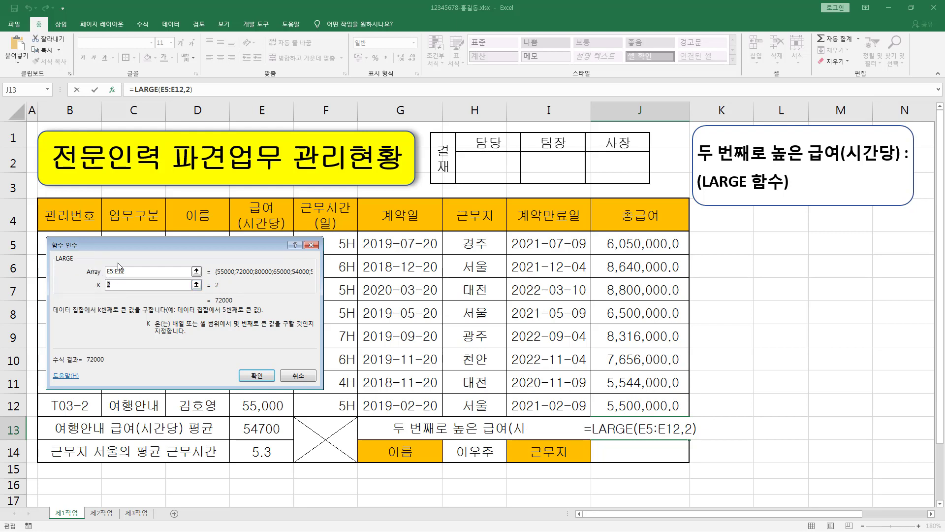
pyautogui.moveTo(131, 273); pyautogui.dragTo(97, 291)
pyautogui.moveTo(130, 272); pyautogui.dragTo(86, 272)
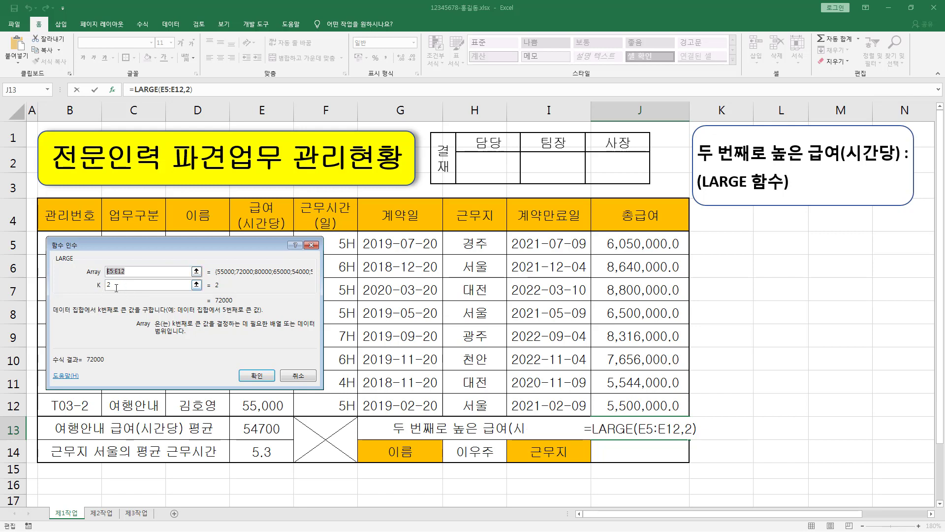
pyautogui.moveTo(117, 285); pyautogui.dragTo(74, 286)
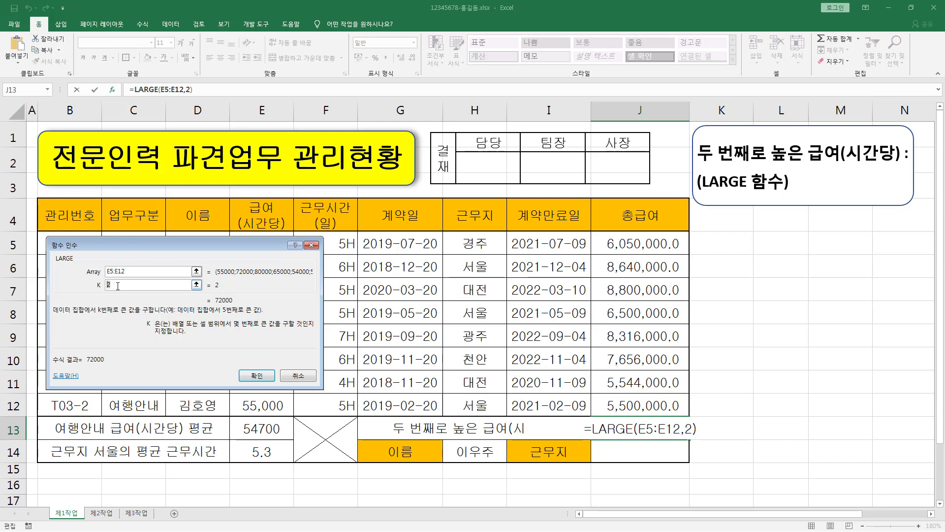
pyautogui.click(257, 376)
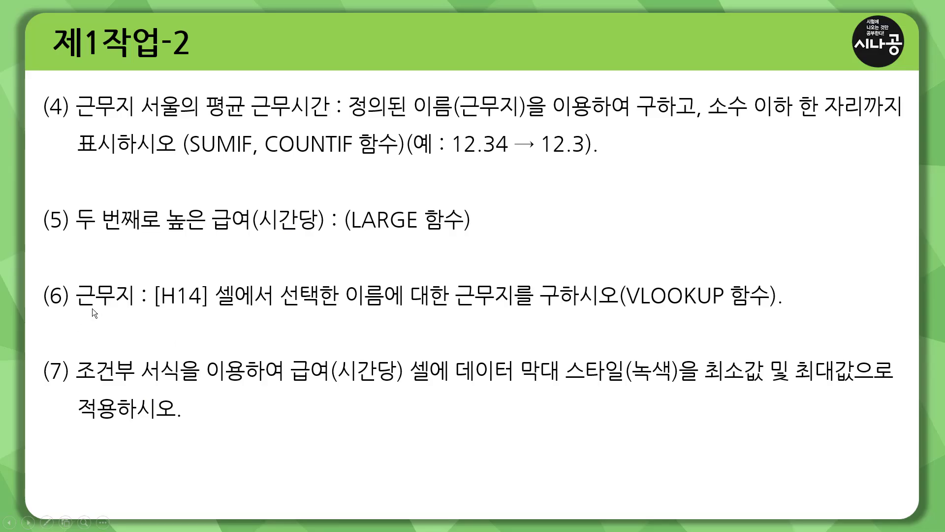
pyautogui.hotkey('ctrl', 'p')
pyautogui.moveTo(77, 312); pyautogui.dragTo(132, 311)
pyautogui.moveTo(149, 281)
pyautogui.mouseDown()
pyautogui.moveTo(265, 315)
pyautogui.moveTo(771, 309)
pyautogui.mouseUp()
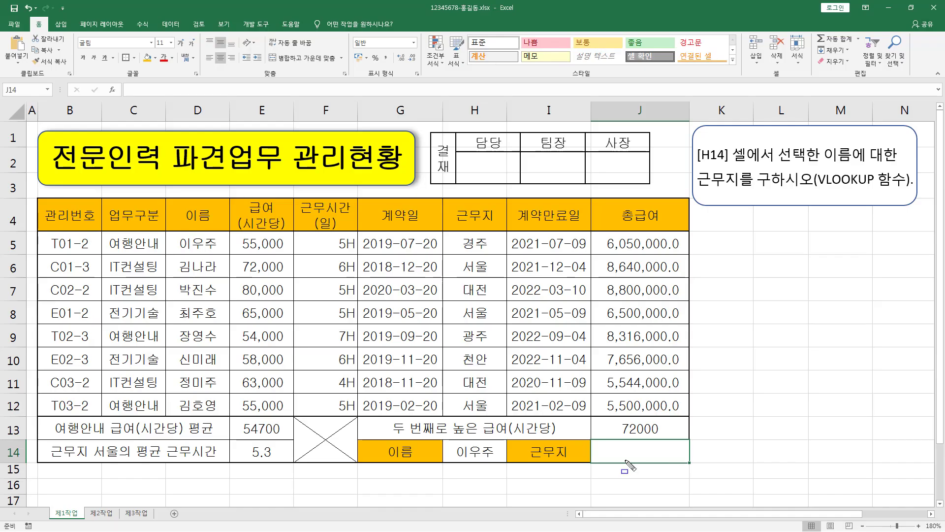
pyautogui.moveTo(605, 443); pyautogui.dragTo(679, 459)
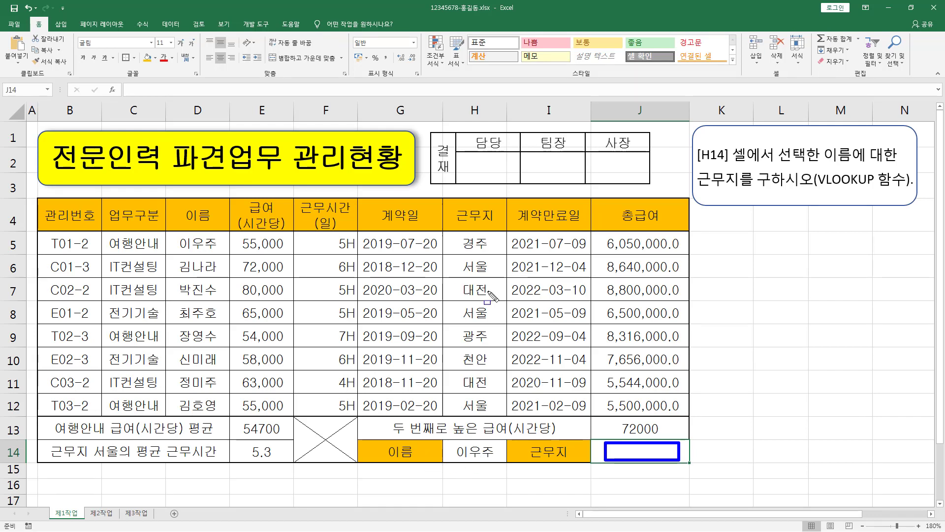
pyautogui.moveTo(452, 443); pyautogui.dragTo(494, 460)
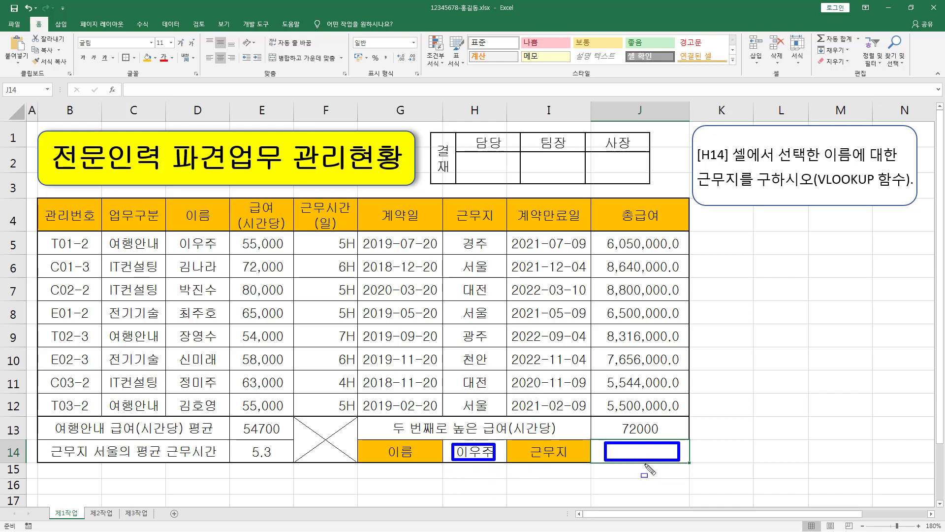
pyautogui.moveTo(463, 251); pyautogui.dragTo(494, 250)
pyautogui.press('Escape')
# Choose the name belonging to management number C01-3 from the list in H14
pyautogui.click(464, 451)
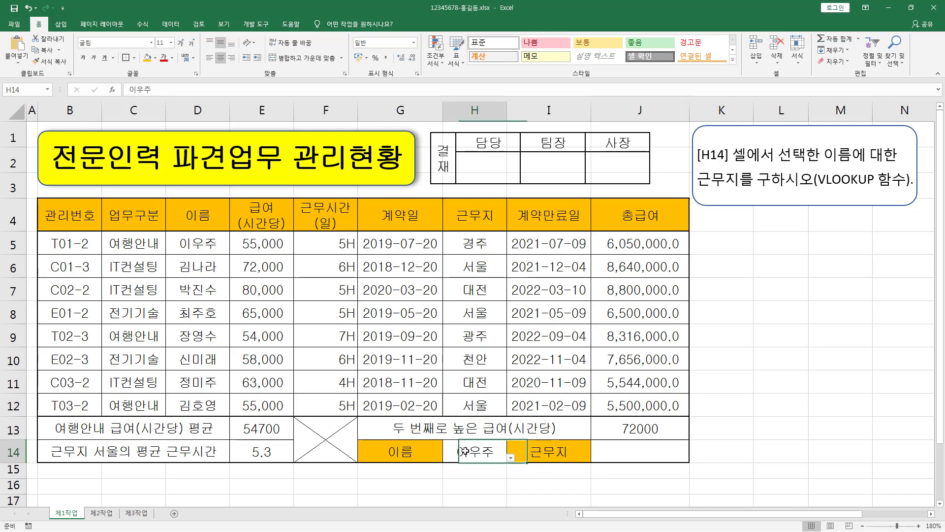
pyautogui.click(511, 458)
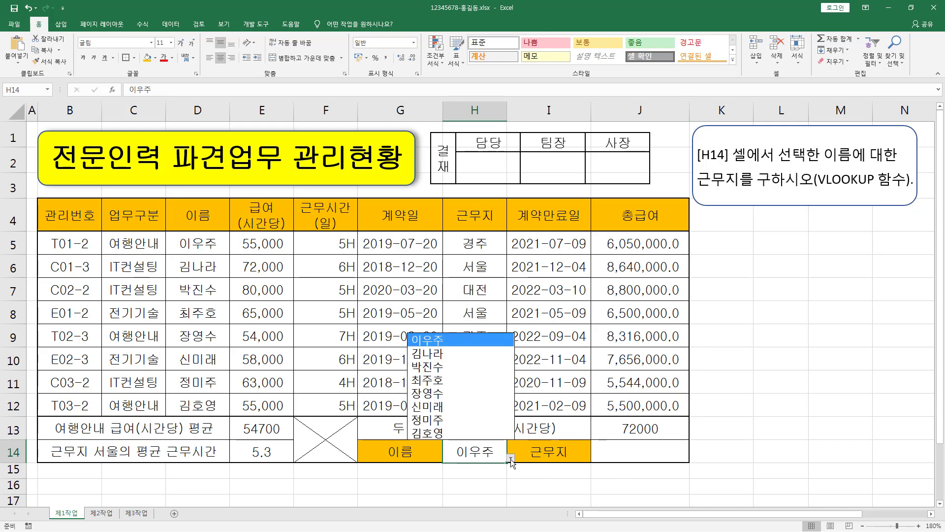
pyautogui.click(463, 353)
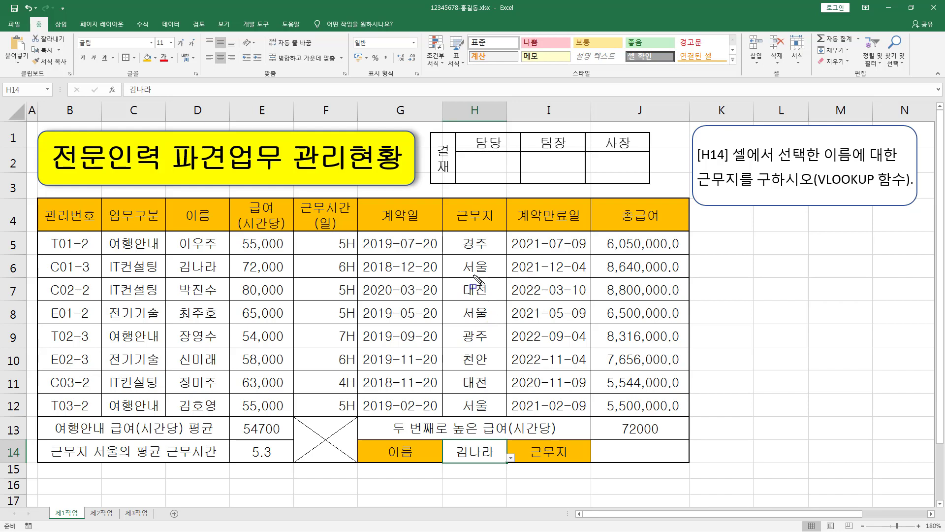
pyautogui.moveTo(602, 442); pyautogui.dragTo(681, 463)
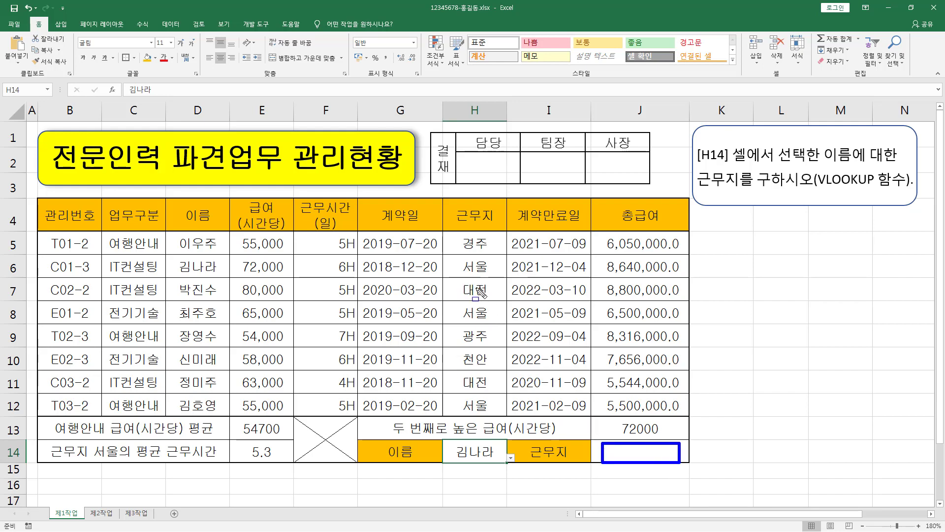
pyautogui.moveTo(463, 274); pyautogui.dragTo(492, 274)
# Start a VLOOKUP formula in J14 and bring up its function arguments, moved clear of the name column
pyautogui.click(629, 445)
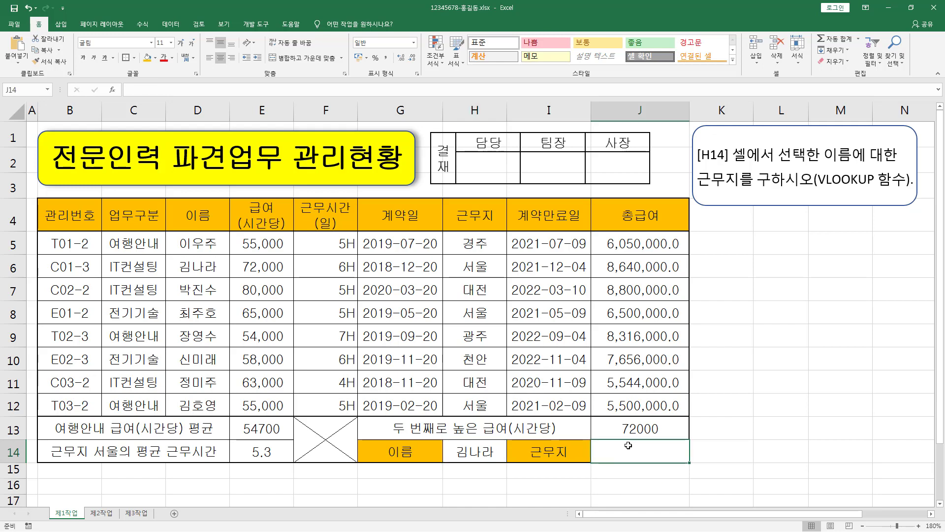
pyautogui.write('=')
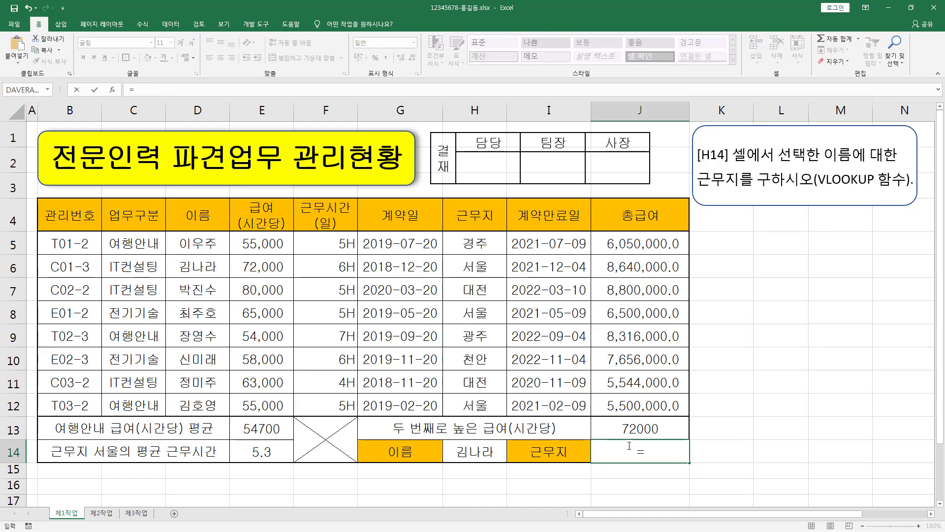
pyautogui.write('VLO')
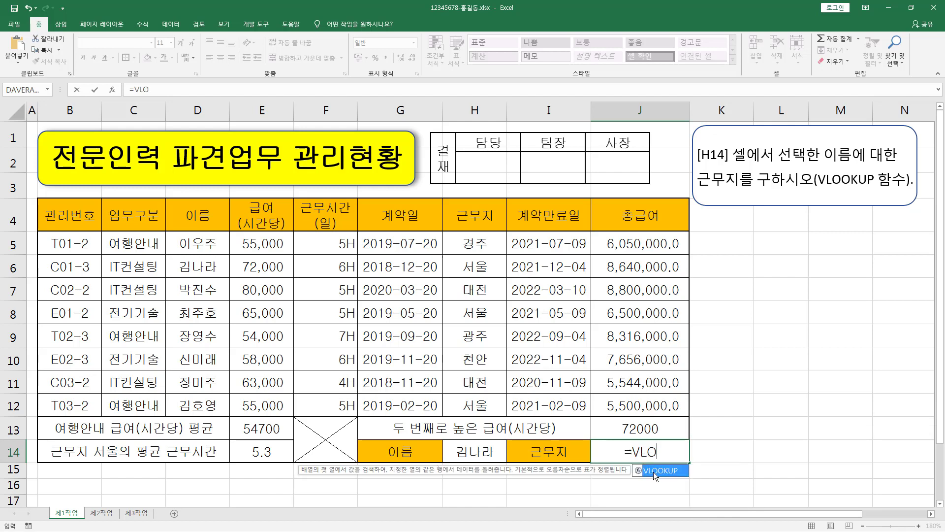
pyautogui.doubleClick(677, 472)
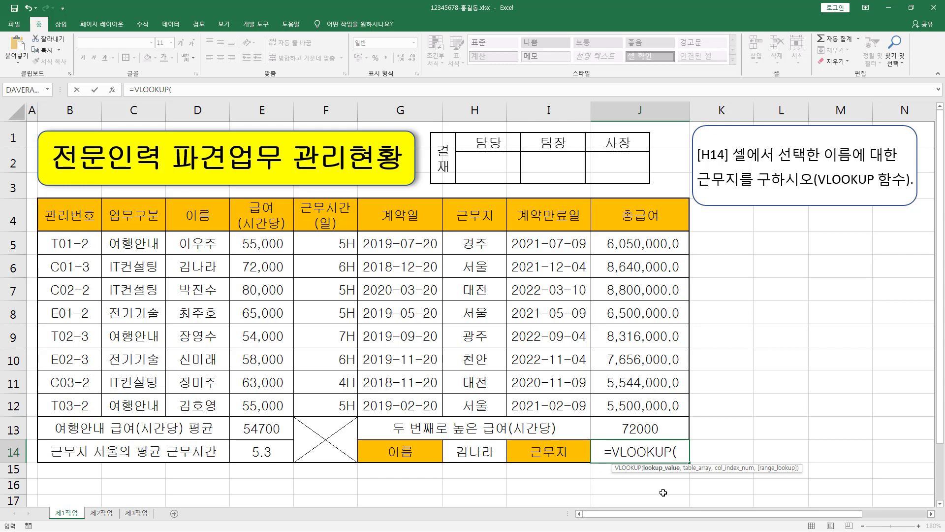
pyautogui.click(112, 89)
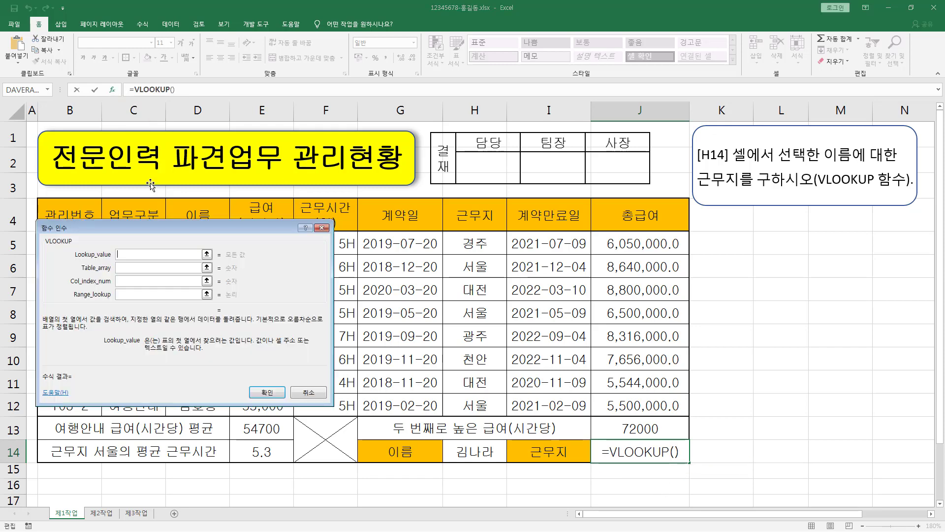
pyautogui.moveTo(149, 235); pyautogui.dragTo(627, 248)
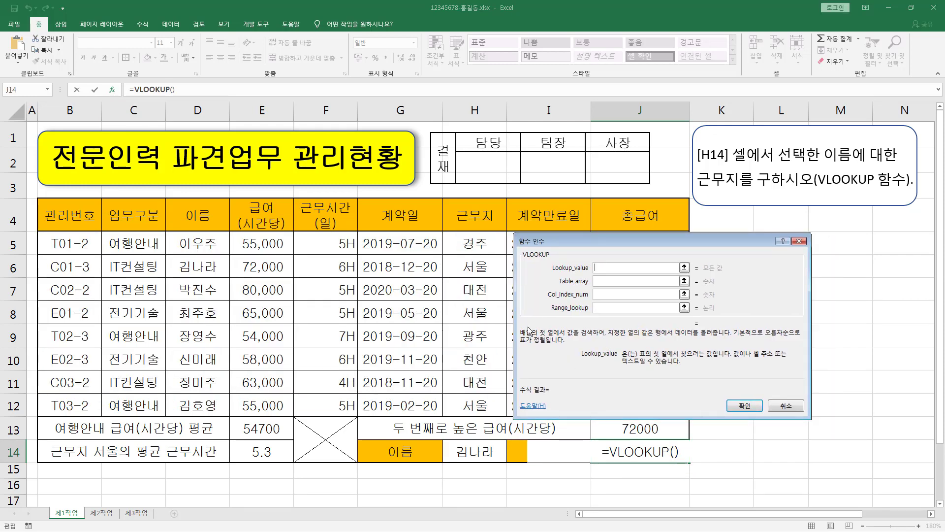
# Examine the VLOOKUP arguments and description, comparing them with the selected person's name and workplace in row 6
pyautogui.moveTo(544, 258); pyautogui.dragTo(704, 318)
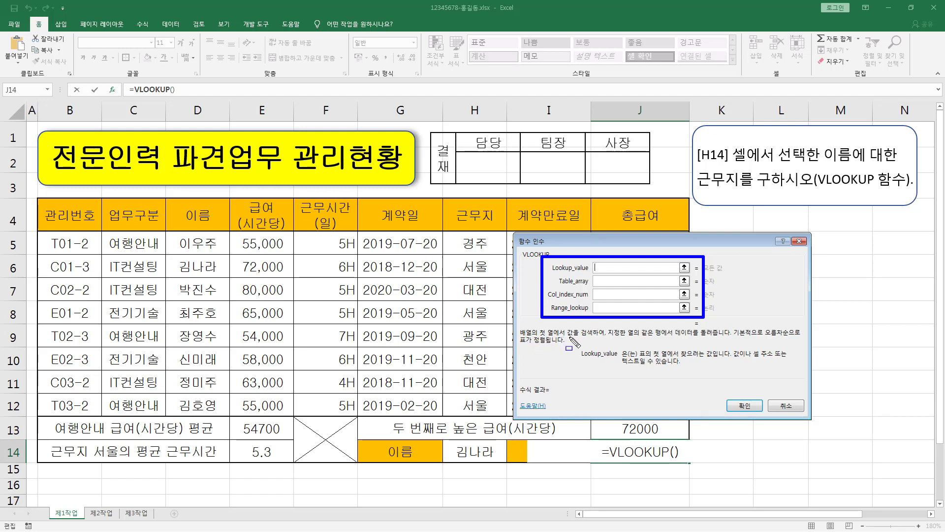
pyautogui.moveTo(570, 338); pyautogui.dragTo(724, 340)
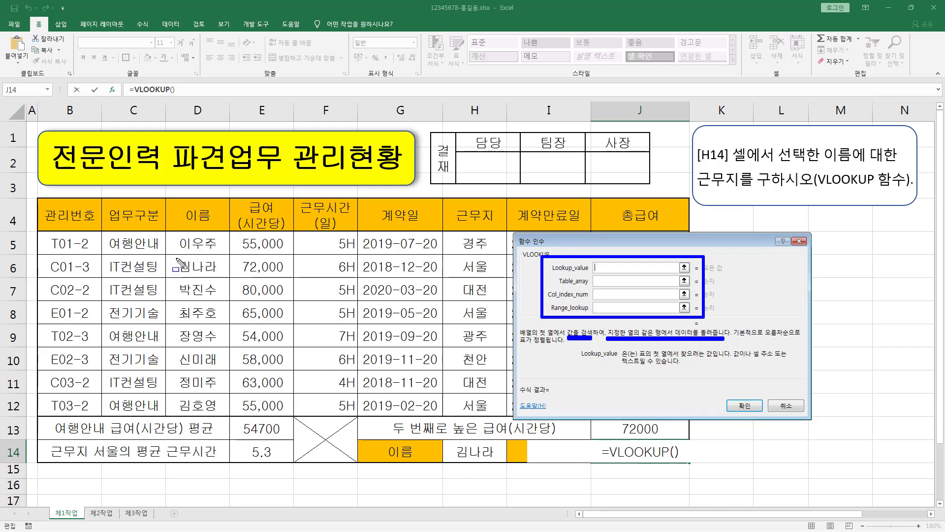
pyautogui.moveTo(176, 257); pyautogui.dragTo(220, 278)
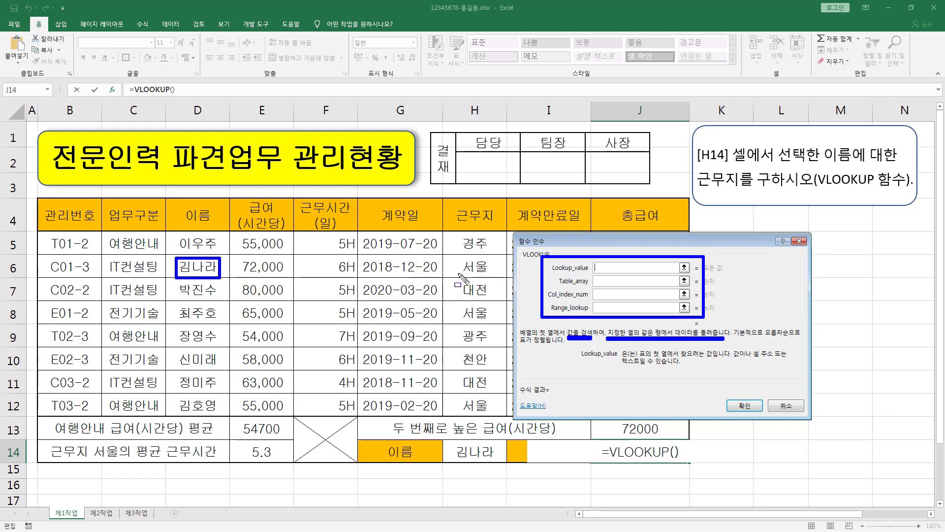
pyautogui.moveTo(458, 256); pyautogui.dragTo(492, 277)
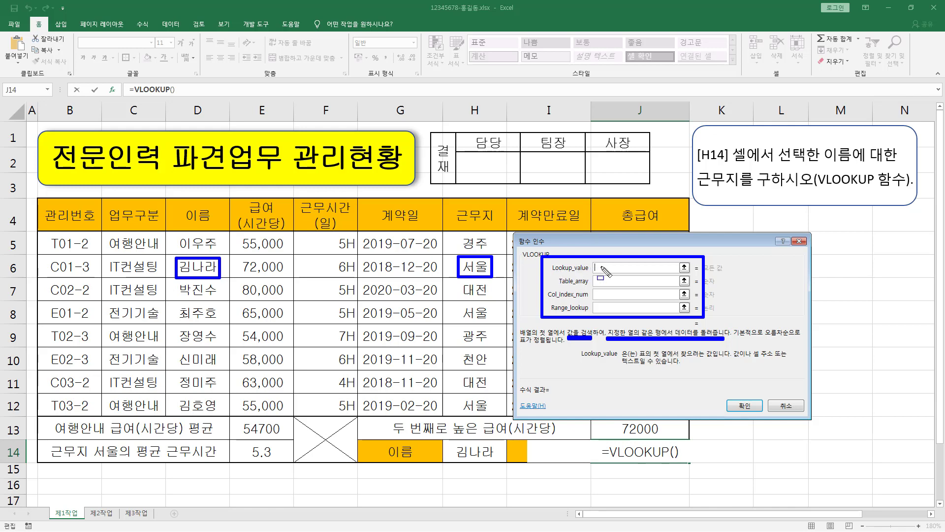
pyautogui.press('Escape')
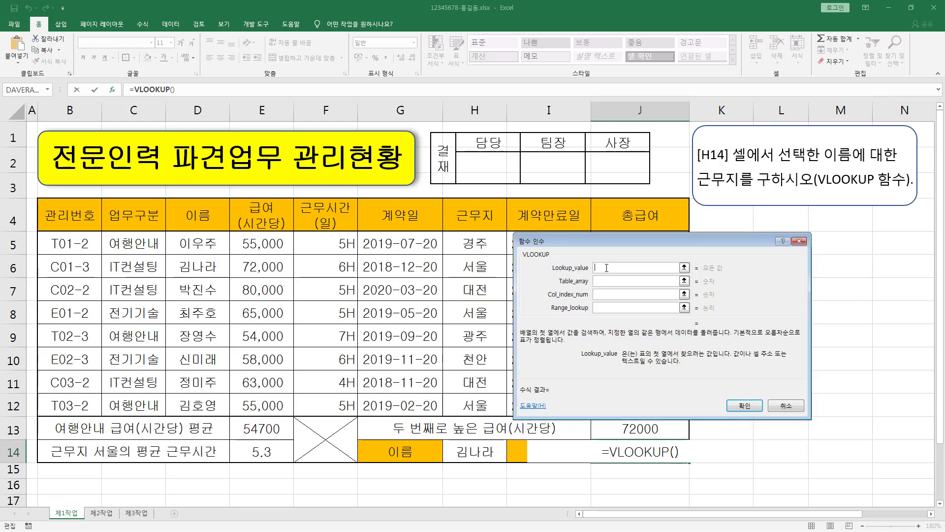
# Set the VLOOKUP lookup value to H14 and the table array to D5:J12, moving the arguments dialog below the table
pyautogui.click(479, 456)
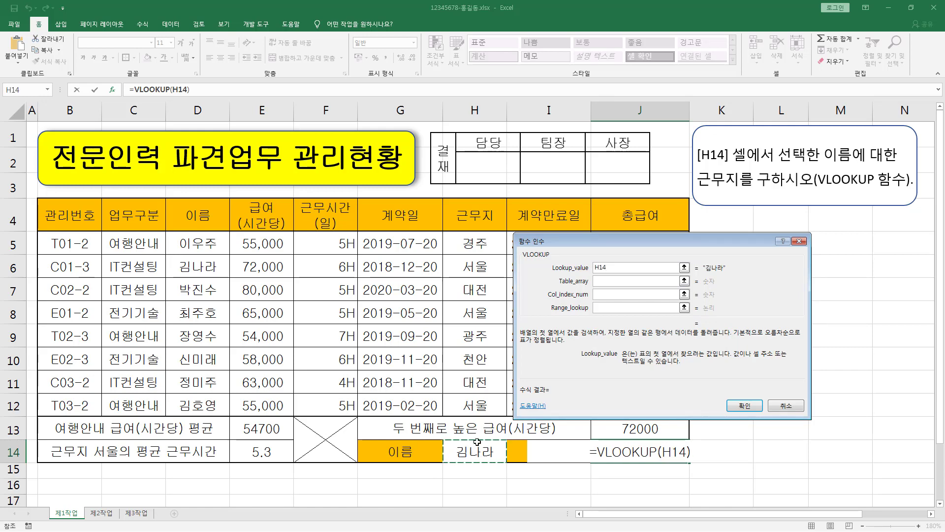
pyautogui.click(597, 280)
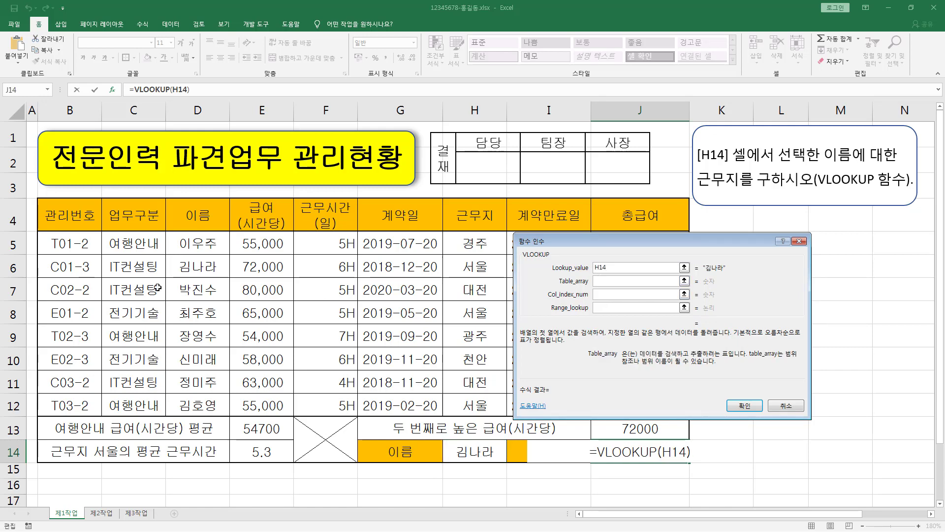
pyautogui.moveTo(182, 240); pyautogui.dragTo(619, 406)
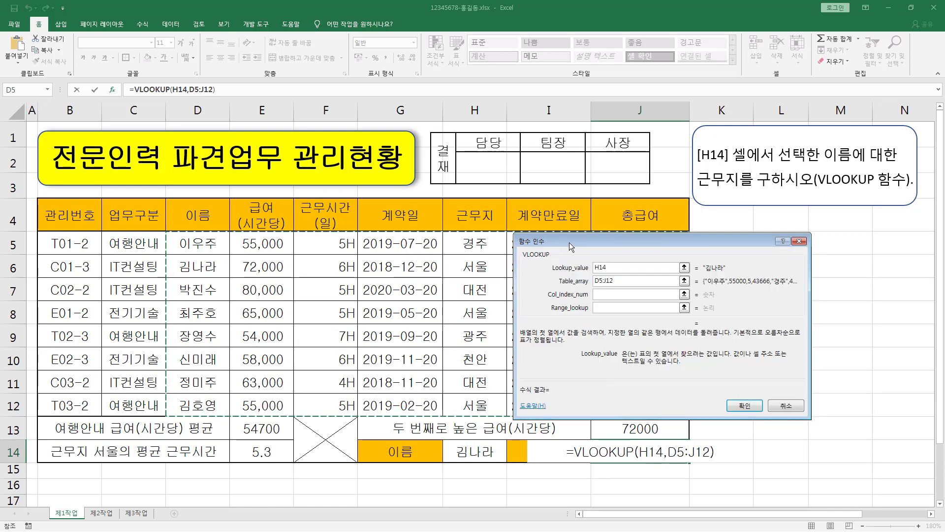
pyautogui.moveTo(569, 242)
pyautogui.mouseDown()
pyautogui.moveTo(704, 278)
pyautogui.moveTo(501, 438)
pyautogui.moveTo(342, 433)
pyautogui.mouseUp()
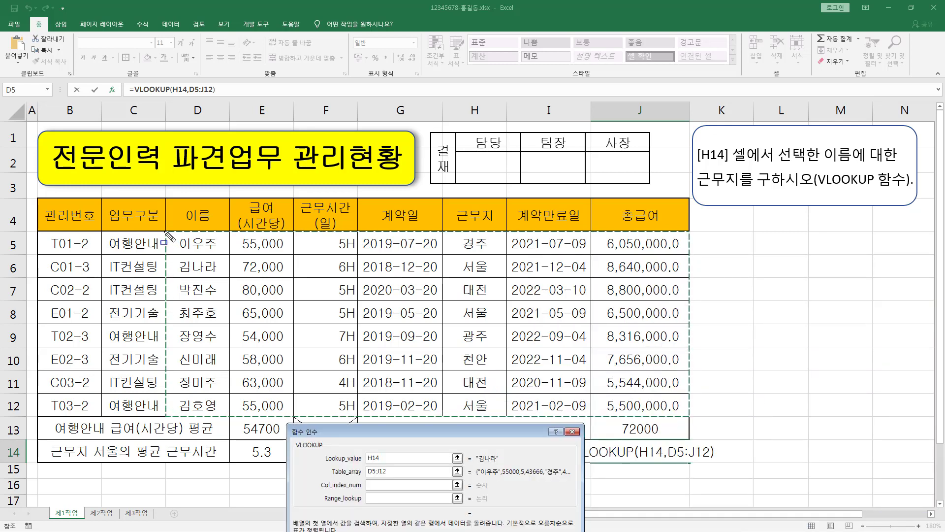
# Examine which columns of D5:J12 the lookup needs, from the names to the workplaces, and which extra ones it includes
pyautogui.moveTo(165, 231); pyautogui.dragTo(689, 415)
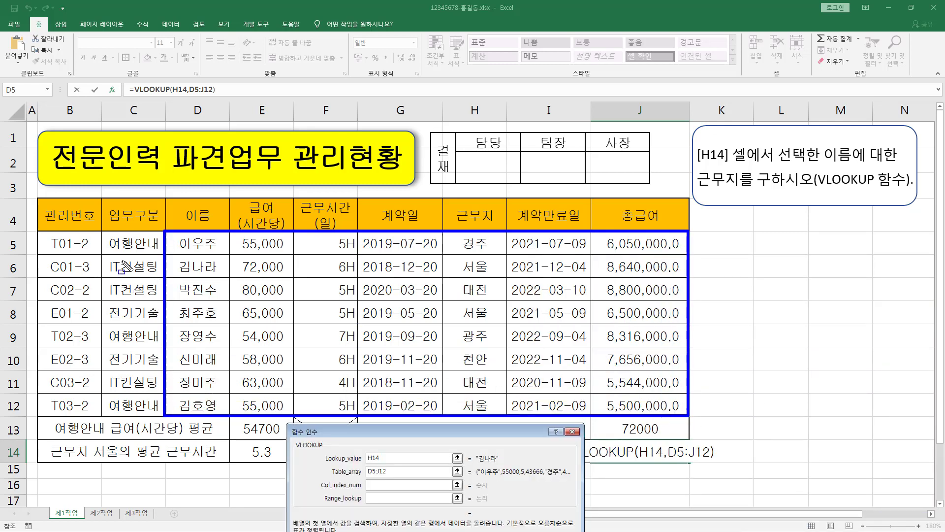
pyautogui.moveTo(176, 233)
pyautogui.mouseDown()
pyautogui.moveTo(227, 416)
pyautogui.moveTo(216, 407)
pyautogui.mouseUp()
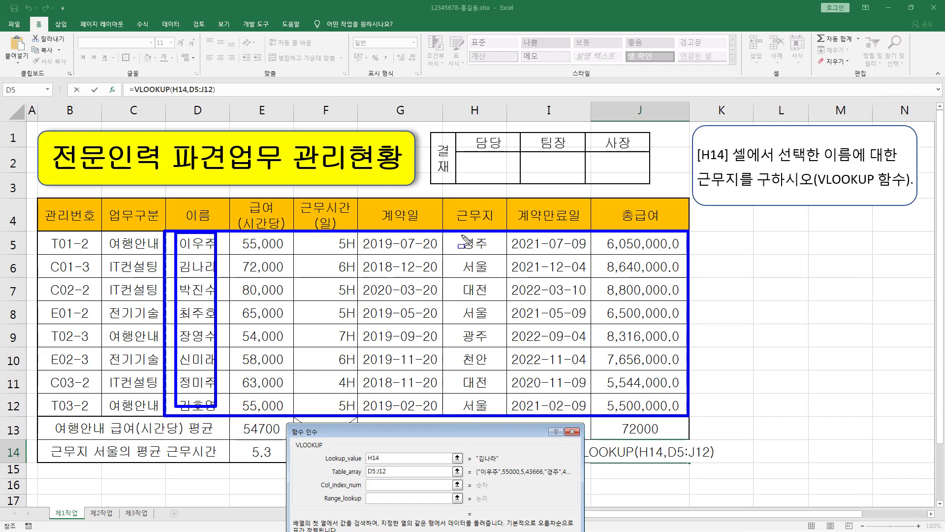
pyautogui.moveTo(461, 235); pyautogui.dragTo(487, 408)
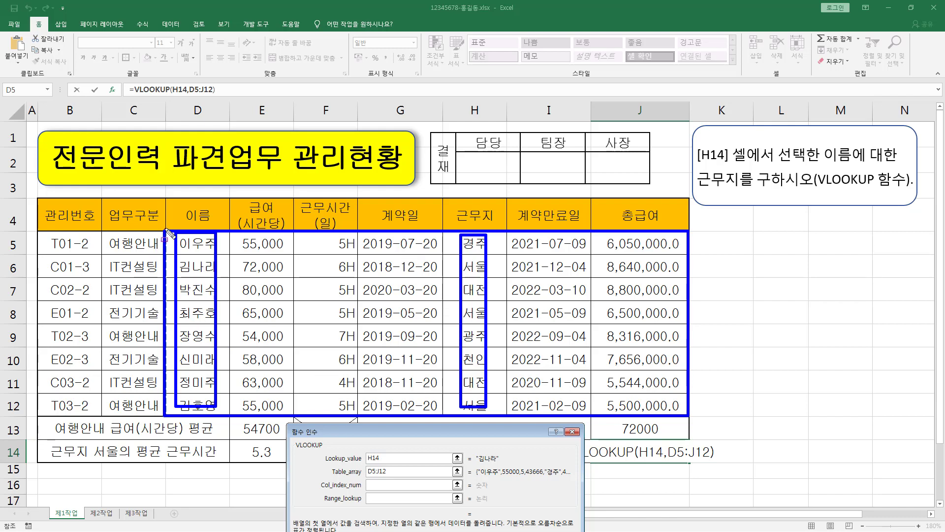
pyautogui.moveTo(166, 229)
pyautogui.mouseDown()
pyautogui.moveTo(396, 340)
pyautogui.moveTo(493, 394)
pyautogui.moveTo(499, 417)
pyautogui.mouseUp()
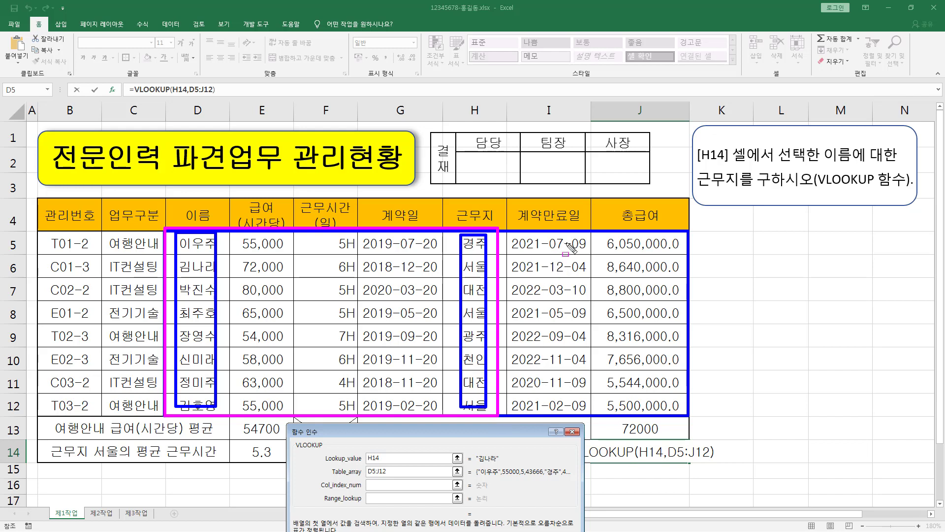
pyautogui.moveTo(569, 238)
pyautogui.mouseDown()
pyautogui.moveTo(541, 411)
pyautogui.moveTo(557, 407)
pyautogui.mouseUp()
pyautogui.moveTo(621, 239)
pyautogui.mouseDown()
pyautogui.moveTo(642, 326)
pyautogui.moveTo(632, 417)
pyautogui.mouseUp()
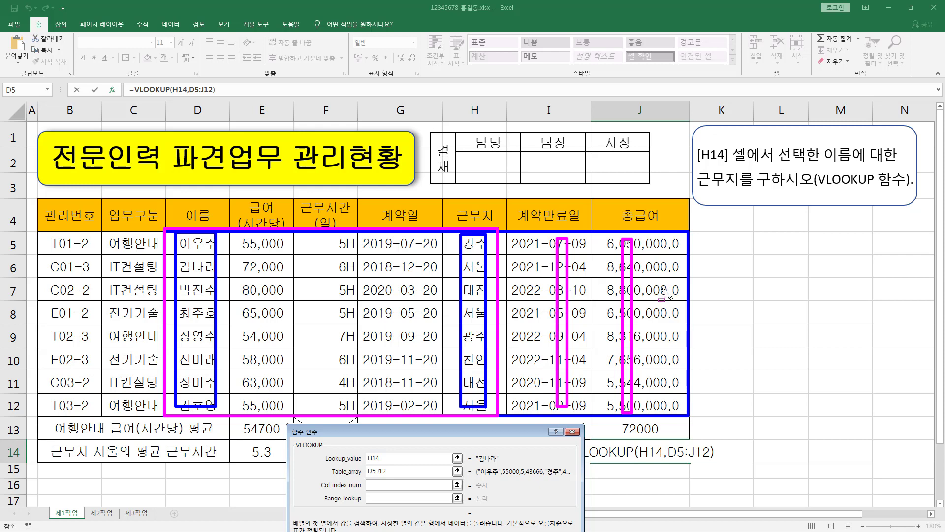
# Examine why the table array starts at the name column, and count its columns up to the workplace column for the column index
pyautogui.click(1, 315)
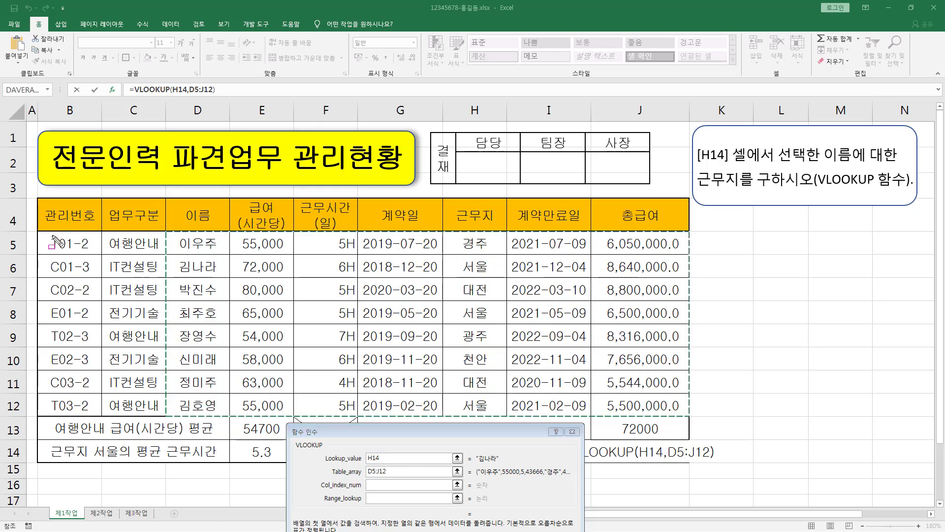
pyautogui.moveTo(47, 231)
pyautogui.mouseDown()
pyautogui.moveTo(58, 256)
pyautogui.moveTo(485, 394)
pyautogui.moveTo(685, 427)
pyautogui.moveTo(682, 417)
pyautogui.mouseUp()
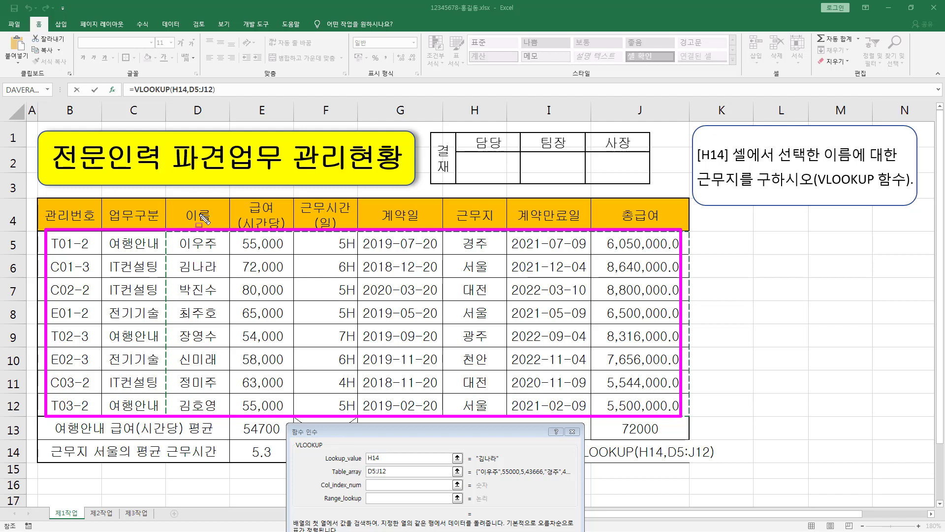
pyautogui.moveTo(179, 238)
pyautogui.mouseDown()
pyautogui.moveTo(194, 311)
pyautogui.moveTo(688, 415)
pyautogui.mouseUp()
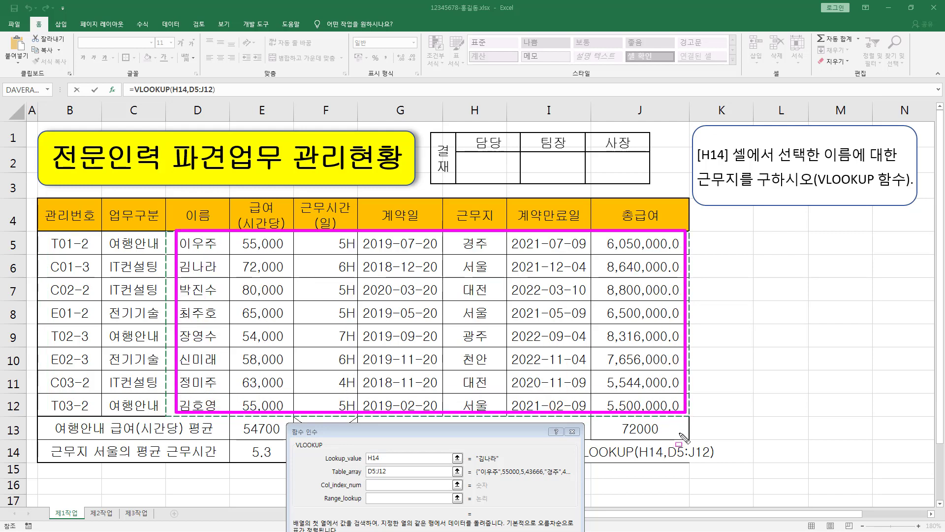
pyautogui.press('Escape')
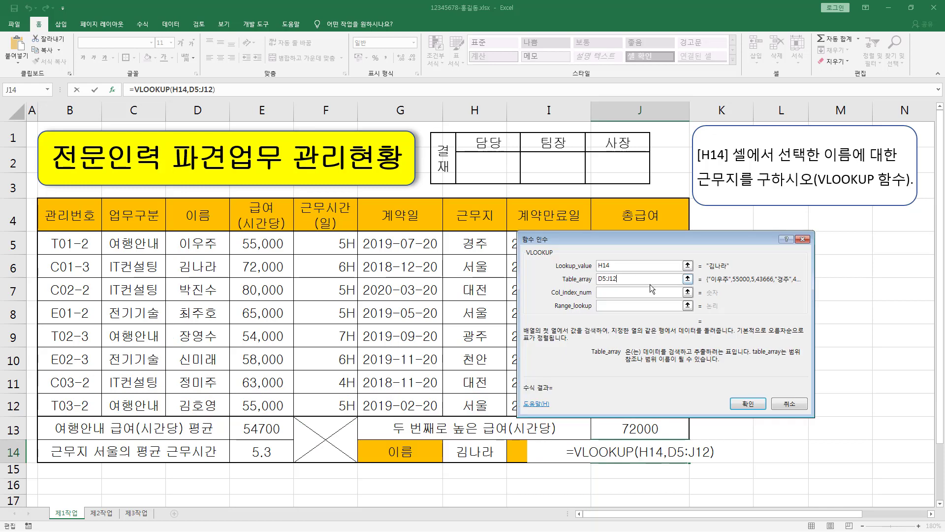
pyautogui.click(609, 292)
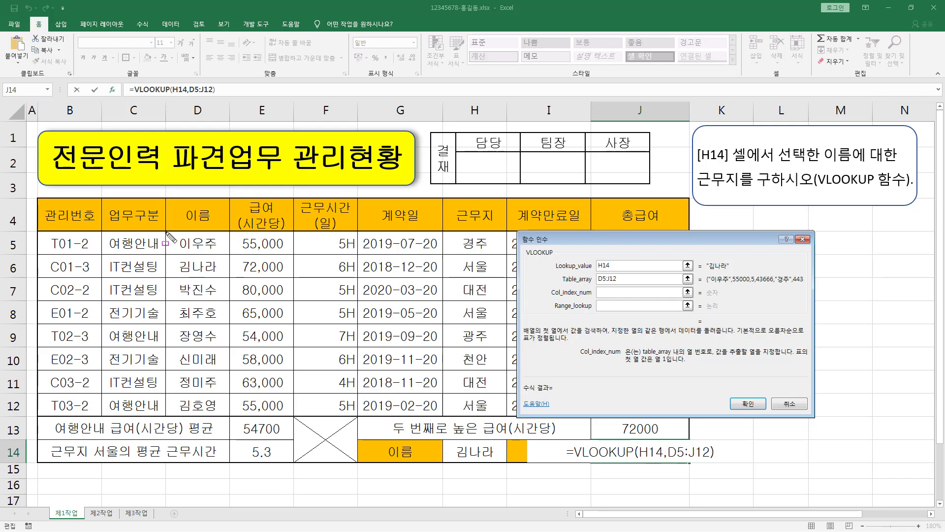
pyautogui.moveTo(166, 232)
pyautogui.mouseDown()
pyautogui.moveTo(469, 384)
pyautogui.moveTo(690, 417)
pyautogui.mouseUp()
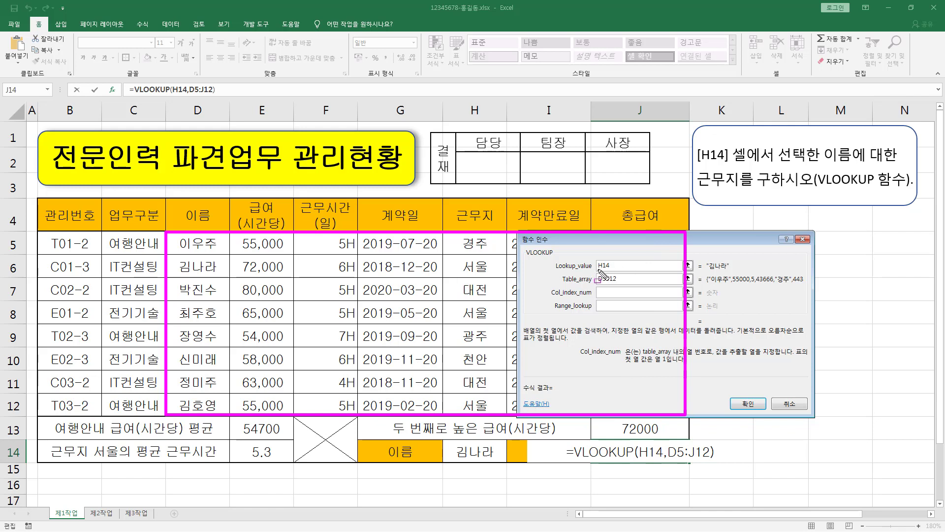
pyautogui.moveTo(599, 270); pyautogui.dragTo(613, 270)
pyautogui.moveTo(551, 297); pyautogui.dragTo(592, 297)
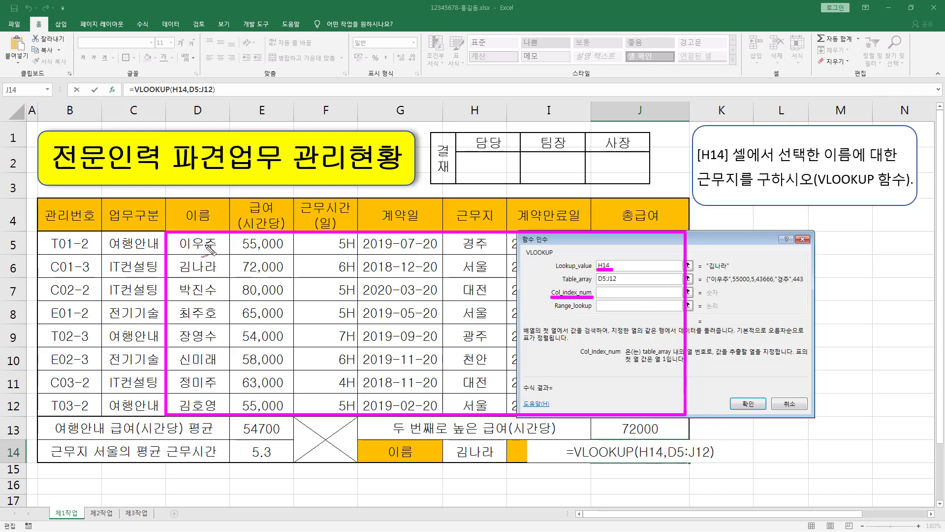
pyautogui.moveTo(207, 246); pyautogui.dragTo(188, 304)
pyautogui.moveTo(250, 245)
pyautogui.mouseDown()
pyautogui.moveTo(278, 256)
pyautogui.moveTo(288, 284)
pyautogui.mouseUp()
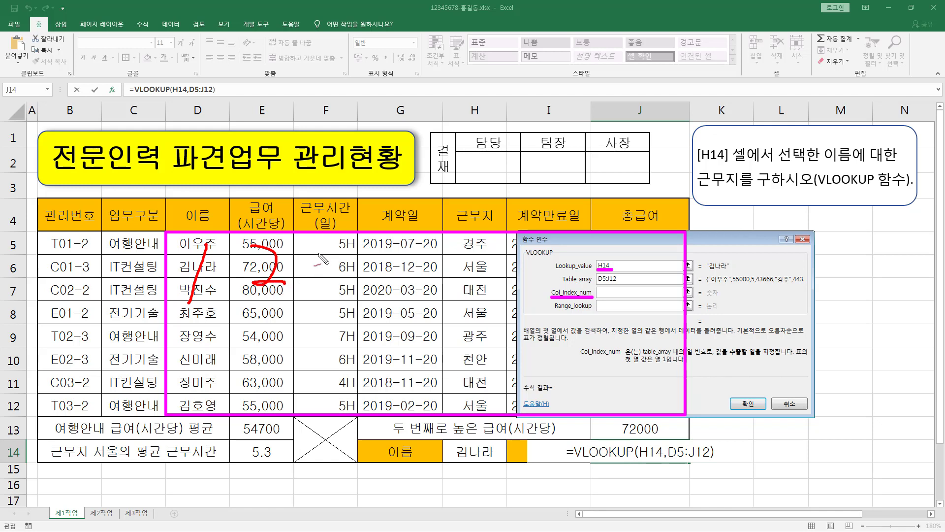
pyautogui.moveTo(316, 252)
pyautogui.mouseDown()
pyautogui.moveTo(340, 268)
pyautogui.moveTo(315, 294)
pyautogui.mouseUp()
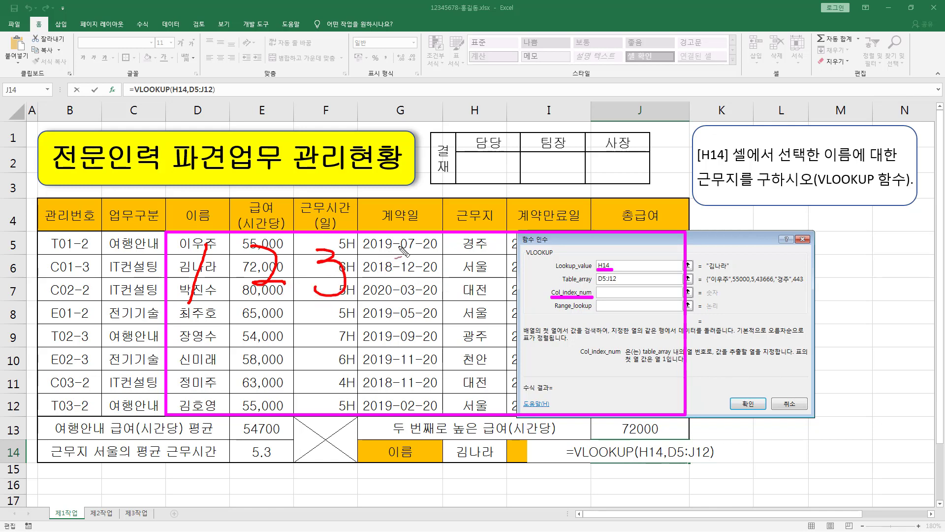
pyautogui.moveTo(405, 242)
pyautogui.mouseDown()
pyautogui.moveTo(429, 279)
pyautogui.moveTo(407, 305)
pyautogui.mouseUp()
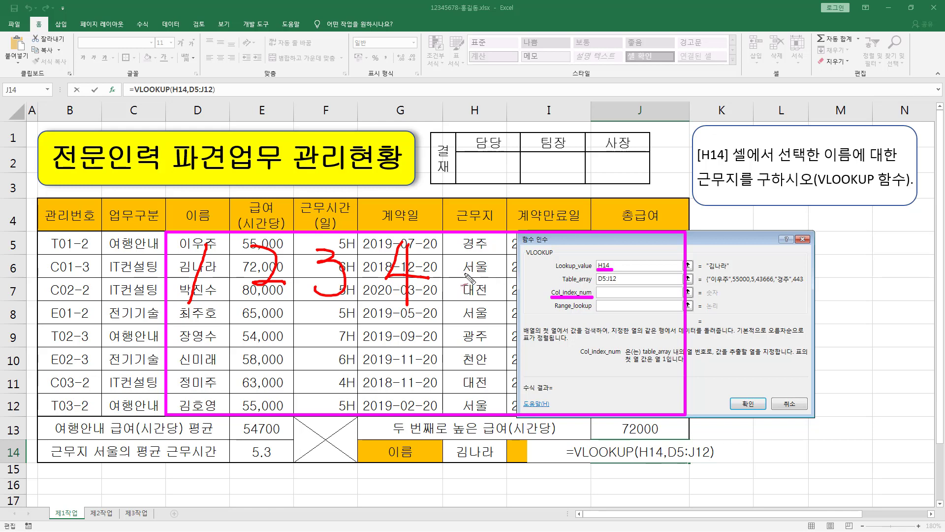
pyautogui.moveTo(466, 252)
pyautogui.mouseDown()
pyautogui.moveTo(466, 269)
pyautogui.moveTo(482, 272)
pyautogui.moveTo(472, 291)
pyautogui.mouseUp()
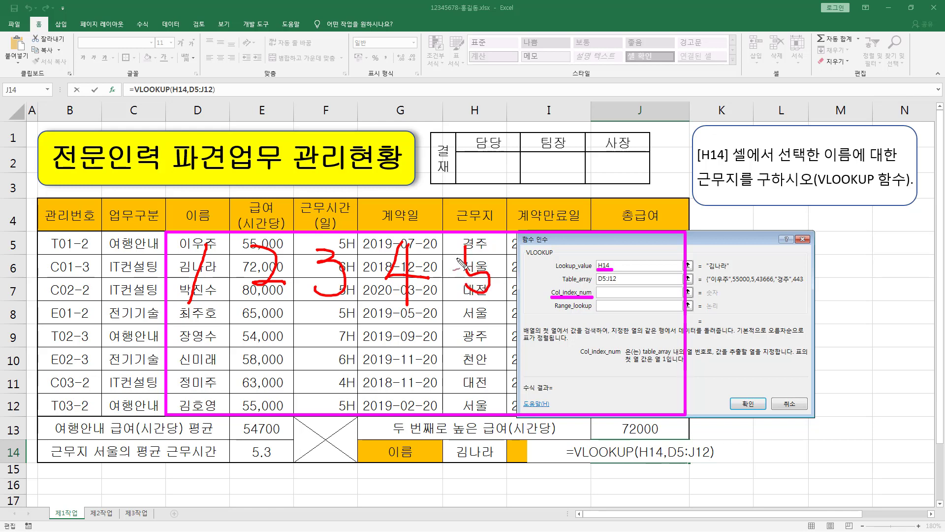
pyautogui.moveTo(457, 260); pyautogui.dragTo(489, 258)
pyautogui.moveTo(221, 248); pyautogui.dragTo(227, 248)
pyautogui.moveTo(605, 306); pyautogui.dragTo(611, 305)
pyautogui.press('Escape')
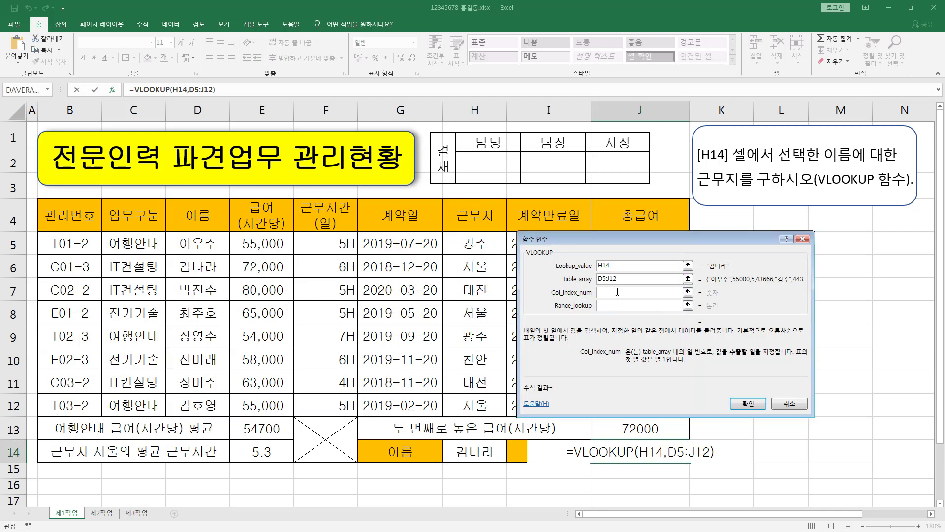
# Set the VLOOKUP column index to 5 and the range lookup to FALSE, and confirm the formula in J14
pyautogui.click(617, 292)
pyautogui.write('5')
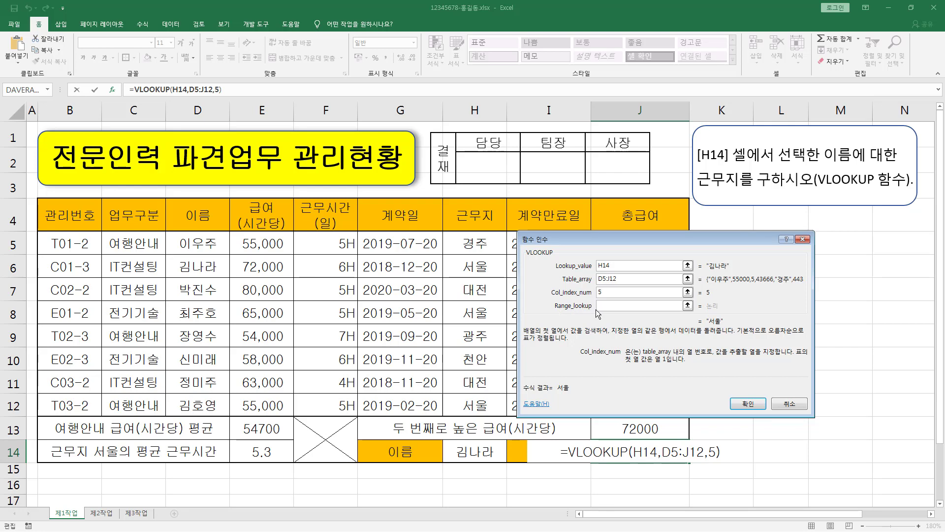
pyautogui.click(605, 305)
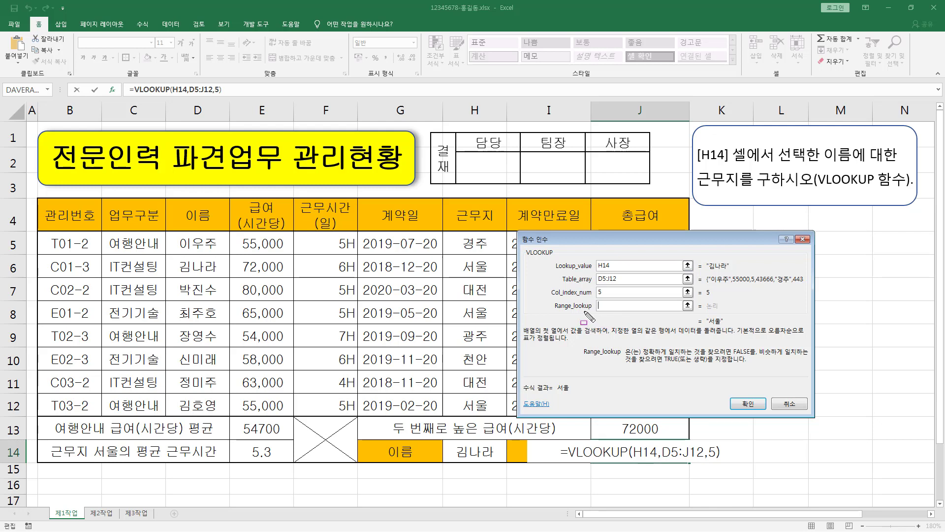
pyautogui.moveTo(551, 300)
pyautogui.mouseDown()
pyautogui.moveTo(674, 321)
pyautogui.moveTo(696, 314)
pyautogui.mouseUp()
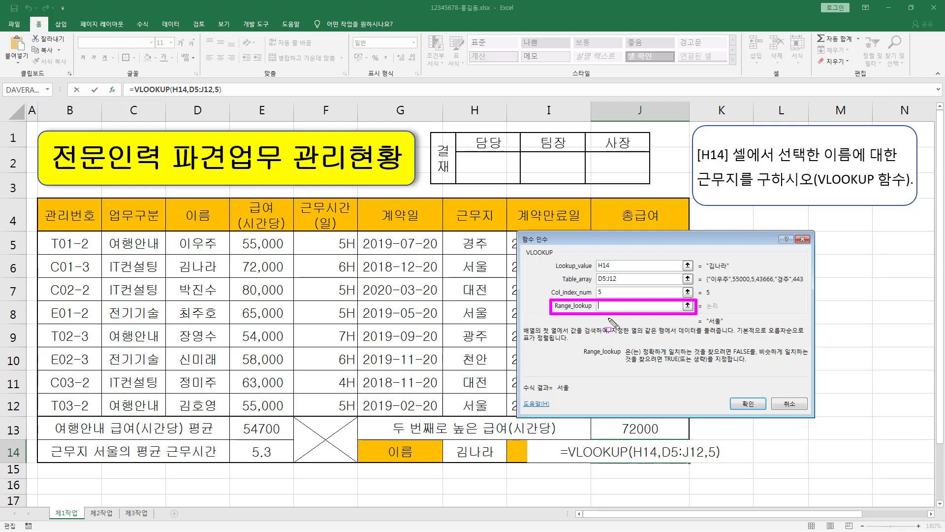
pyautogui.press('Escape')
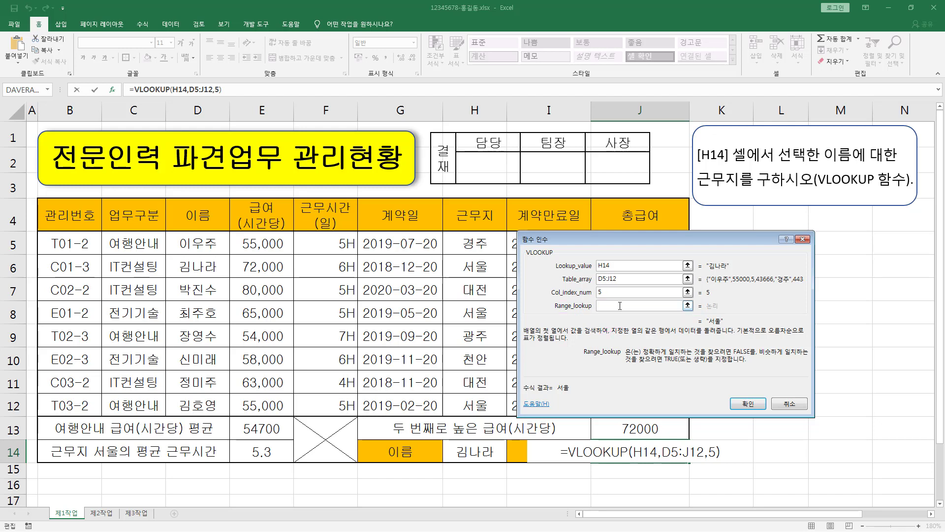
pyautogui.write('FALSE')
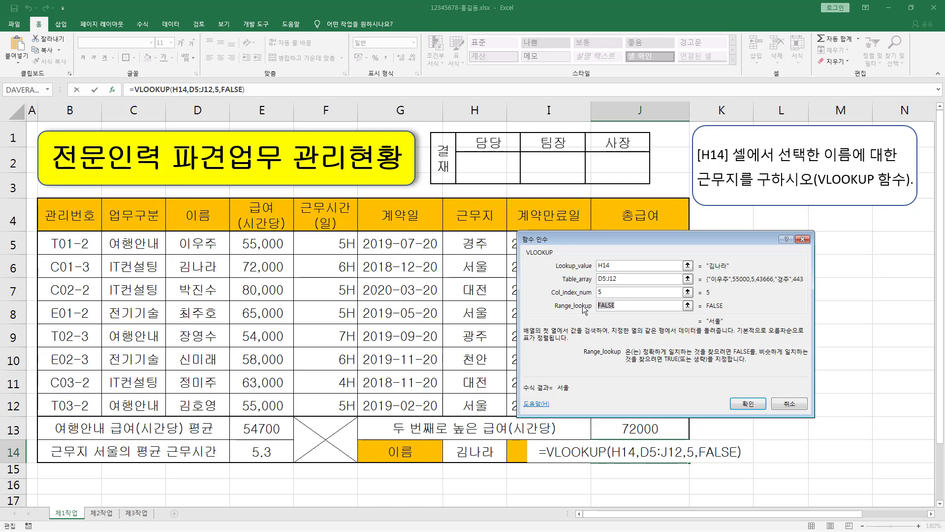
pyautogui.click(745, 405)
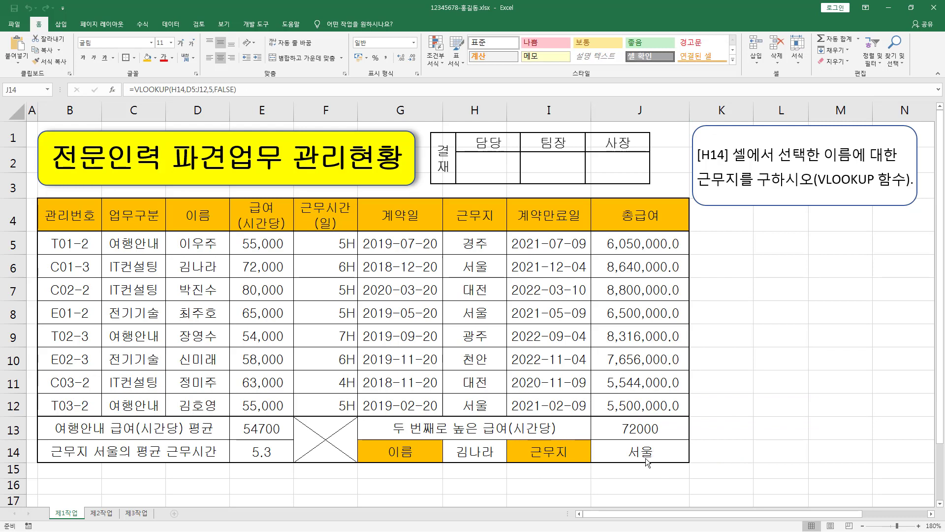
# Choose the row 12 name in H14's list and compare the workplace in J14 with that person's table row
pyautogui.moveTo(172, 256); pyautogui.dragTo(213, 271)
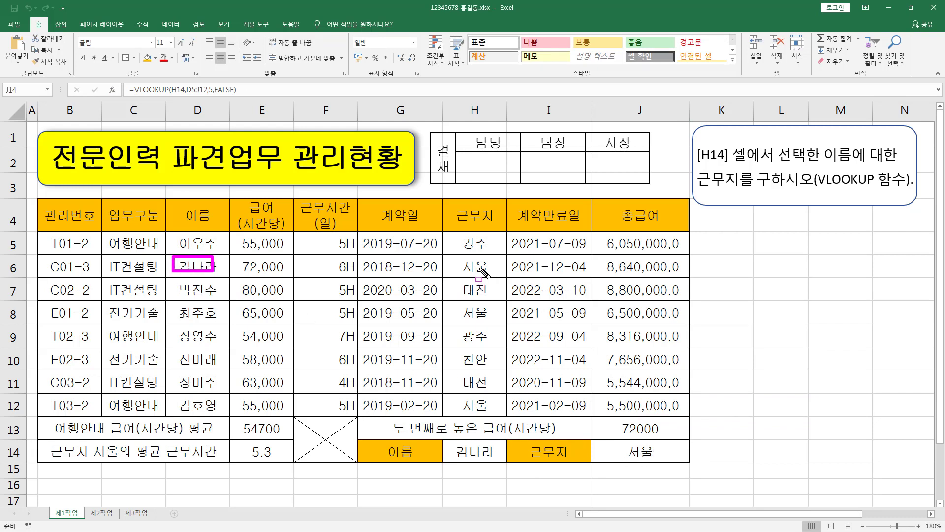
pyautogui.moveTo(463, 261); pyautogui.dragTo(490, 276)
pyautogui.click(481, 452)
pyautogui.click(511, 458)
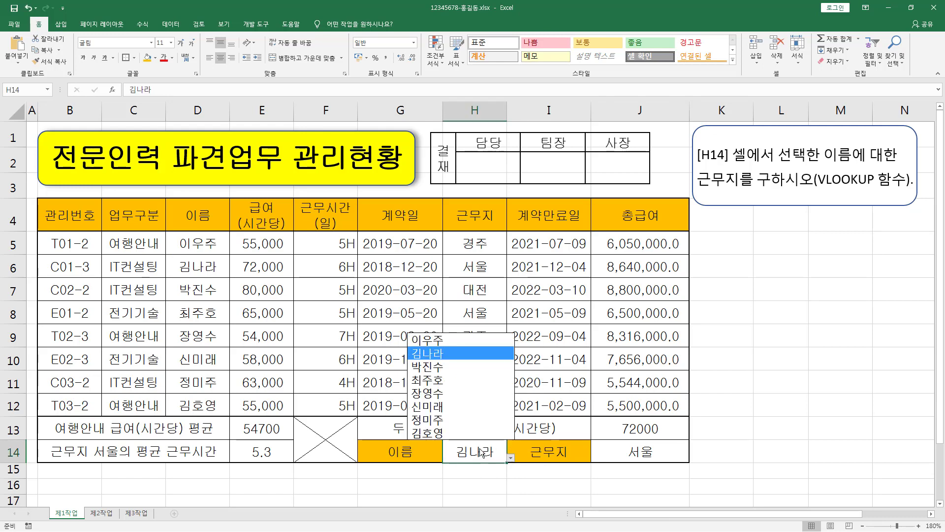
pyautogui.click(441, 432)
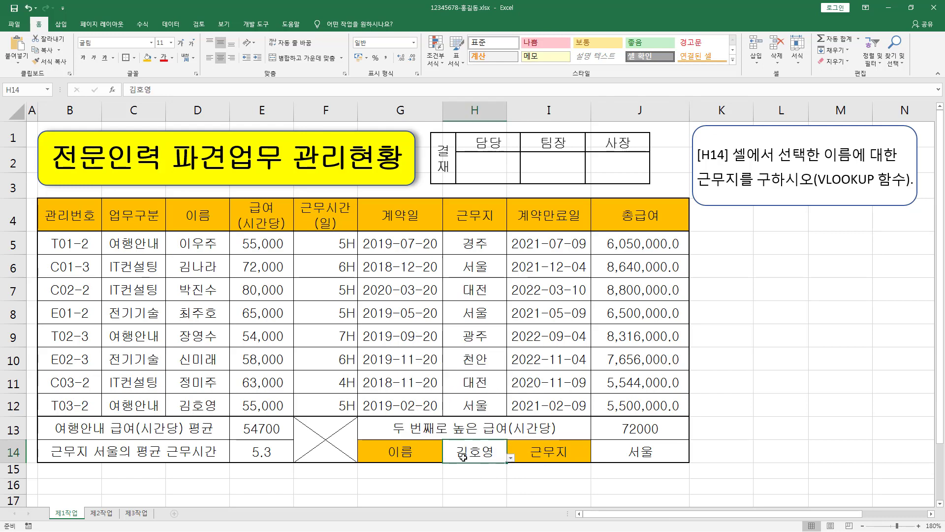
pyautogui.hotkey('ctrl', '2')
pyautogui.moveTo(175, 394); pyautogui.dragTo(220, 415)
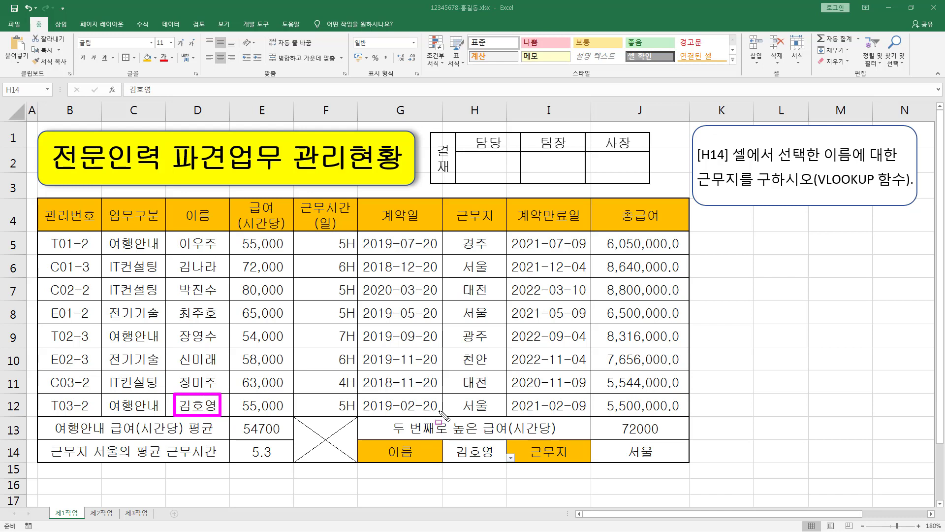
pyautogui.moveTo(455, 397); pyautogui.dragTo(495, 413)
pyautogui.moveTo(622, 442)
pyautogui.mouseDown()
pyautogui.moveTo(645, 462)
pyautogui.moveTo(674, 465)
pyautogui.mouseUp()
pyautogui.press('Escape')
# Choose the row 11 name in H14's list and check J14 against the workplace in row 11
pyautogui.click(511, 457)
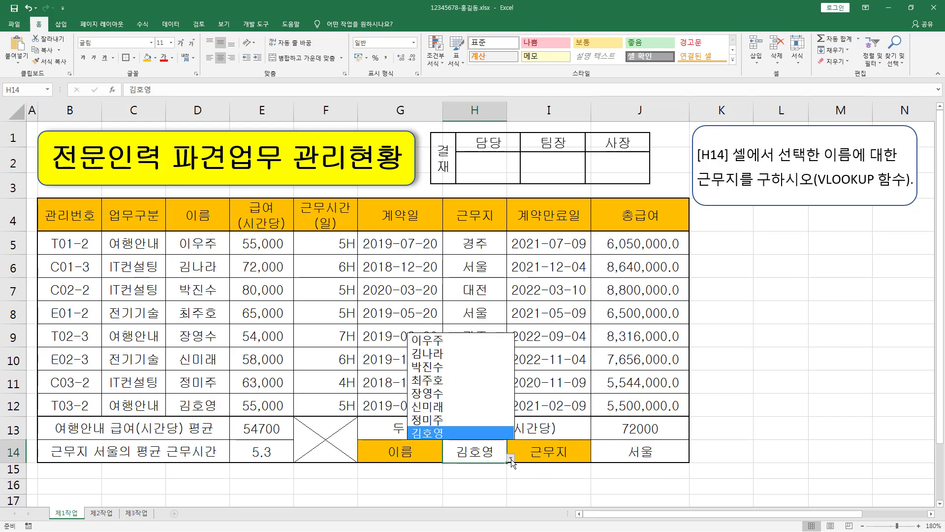
pyautogui.click(466, 423)
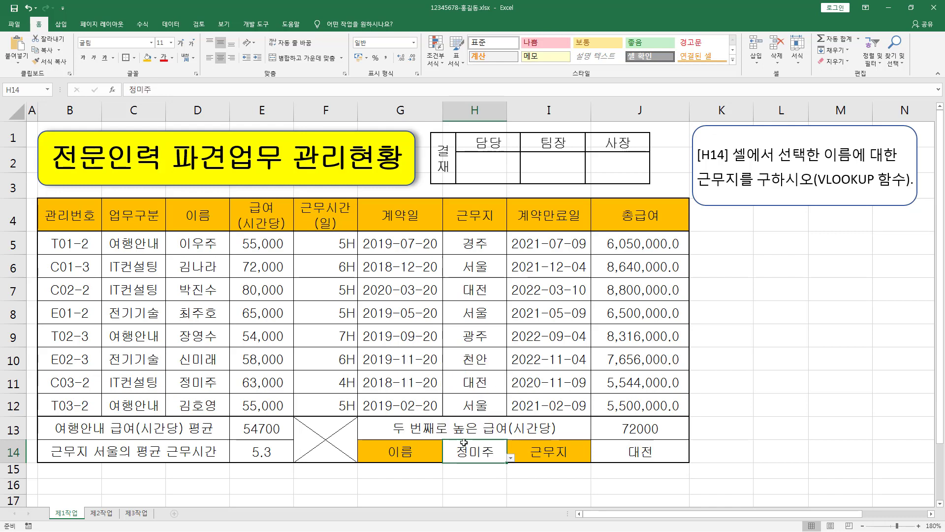
pyautogui.hotkey('ctrl', '2')
pyautogui.moveTo(170, 367); pyautogui.dragTo(214, 395)
pyautogui.moveTo(454, 373)
pyautogui.mouseDown()
pyautogui.moveTo(474, 391)
pyautogui.moveTo(491, 390)
pyautogui.mouseUp()
pyautogui.moveTo(614, 437); pyautogui.dragTo(668, 467)
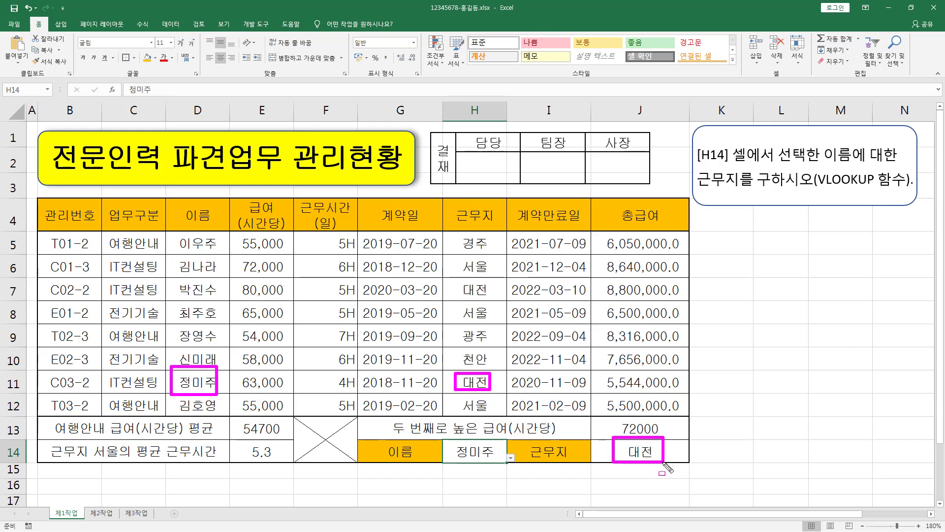
pyautogui.press('Escape')
# Choose the row 9 name in H14's list and check J14 against the workplace in row 9
pyautogui.click(511, 457)
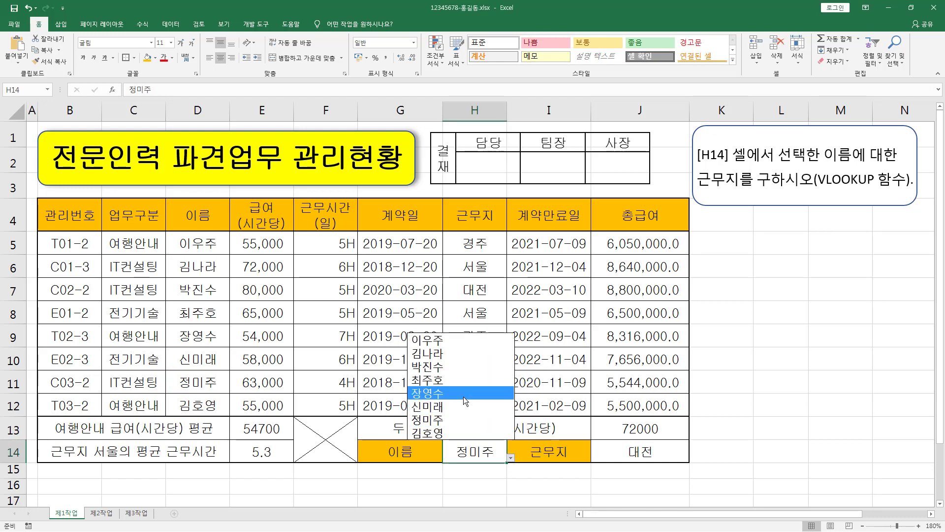
pyautogui.click(463, 393)
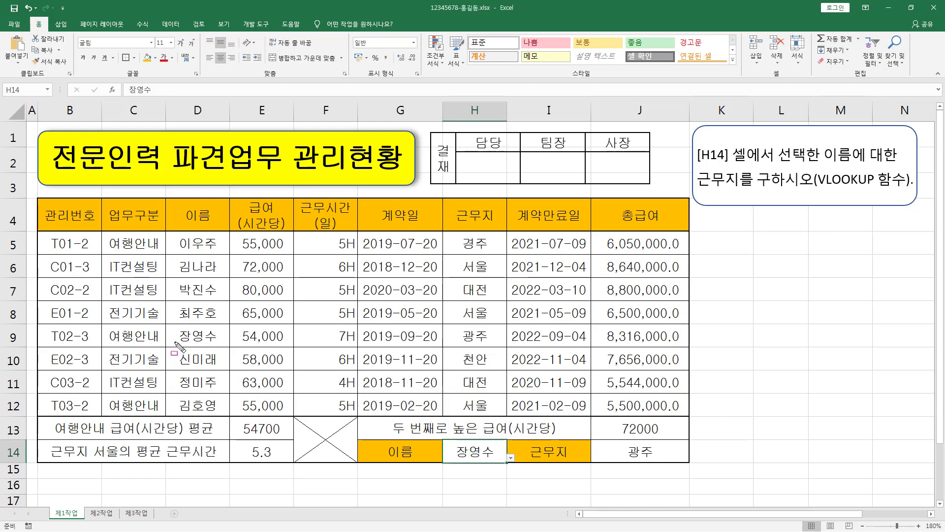
pyautogui.moveTo(175, 319); pyautogui.dragTo(225, 345)
pyautogui.moveTo(455, 329); pyautogui.dragTo(505, 344)
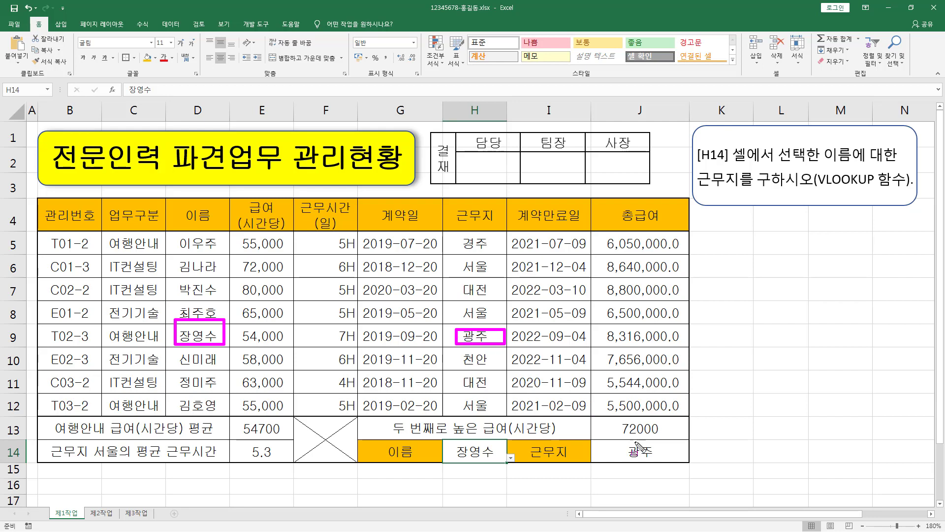
pyautogui.moveTo(615, 461); pyautogui.dragTo(676, 462)
# Choose the row 5 name in H14's list and check J14 against the workplace in row 5
pyautogui.click(510, 458)
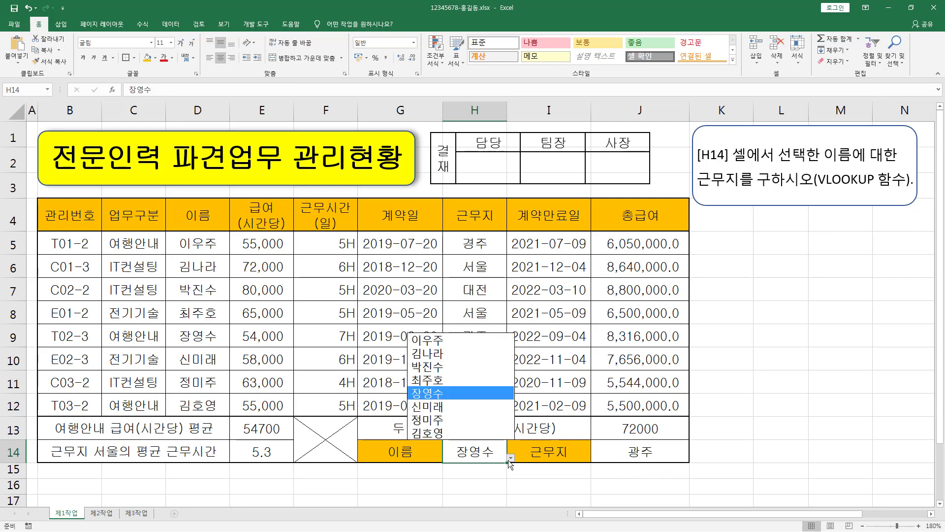
pyautogui.click(438, 340)
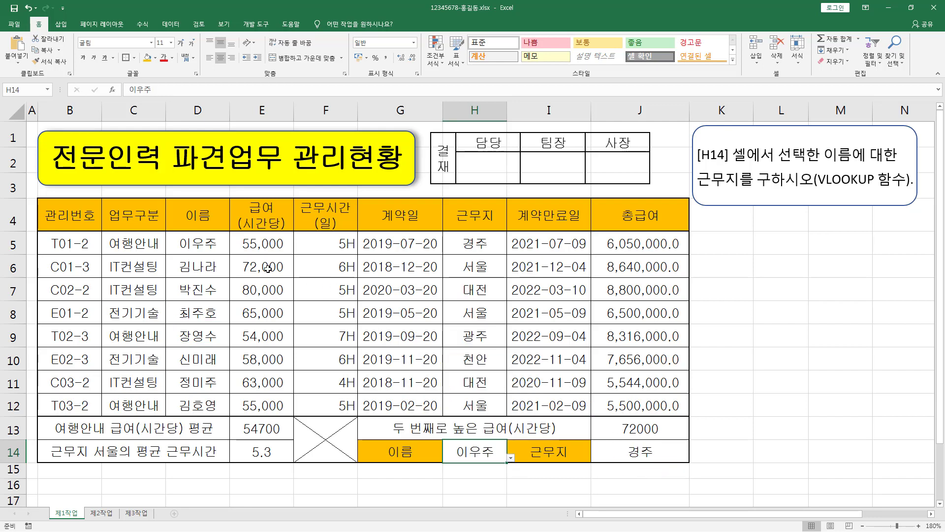
pyautogui.moveTo(176, 233)
pyautogui.mouseDown()
pyautogui.moveTo(200, 253)
pyautogui.moveTo(224, 254)
pyautogui.mouseUp()
pyautogui.moveTo(457, 235); pyautogui.dragTo(489, 252)
pyautogui.moveTo(626, 441); pyautogui.dragTo(656, 462)
pyautogui.press('Escape')
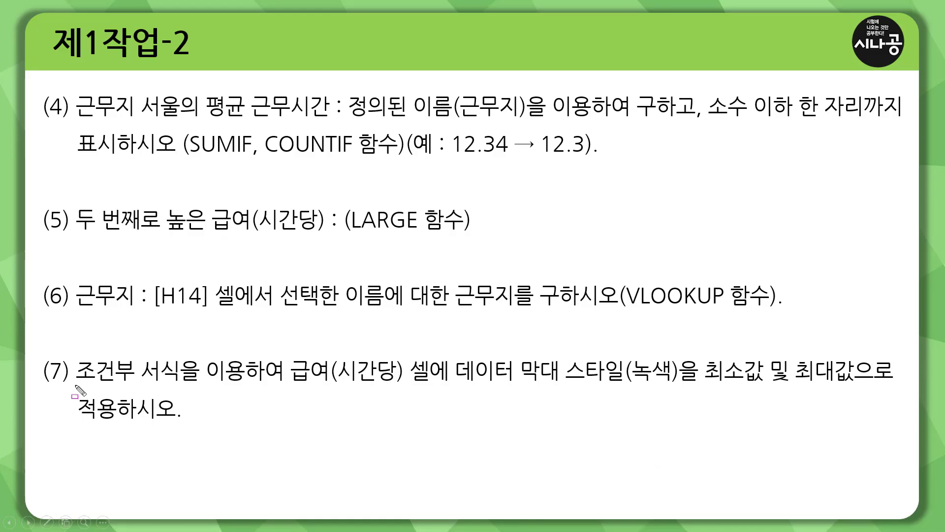
pyautogui.moveTo(75, 387); pyautogui.dragTo(263, 387)
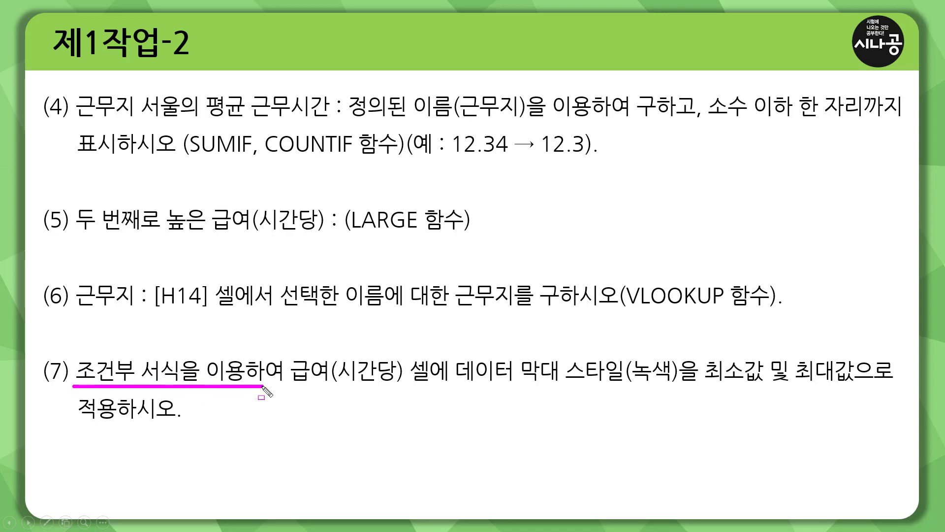
pyautogui.moveTo(286, 351)
pyautogui.mouseDown()
pyautogui.moveTo(297, 365)
pyautogui.moveTo(431, 389)
pyautogui.moveTo(685, 386)
pyautogui.mouseUp()
pyautogui.moveTo(702, 343)
pyautogui.mouseDown()
pyautogui.moveTo(710, 360)
pyautogui.moveTo(863, 393)
pyautogui.mouseUp()
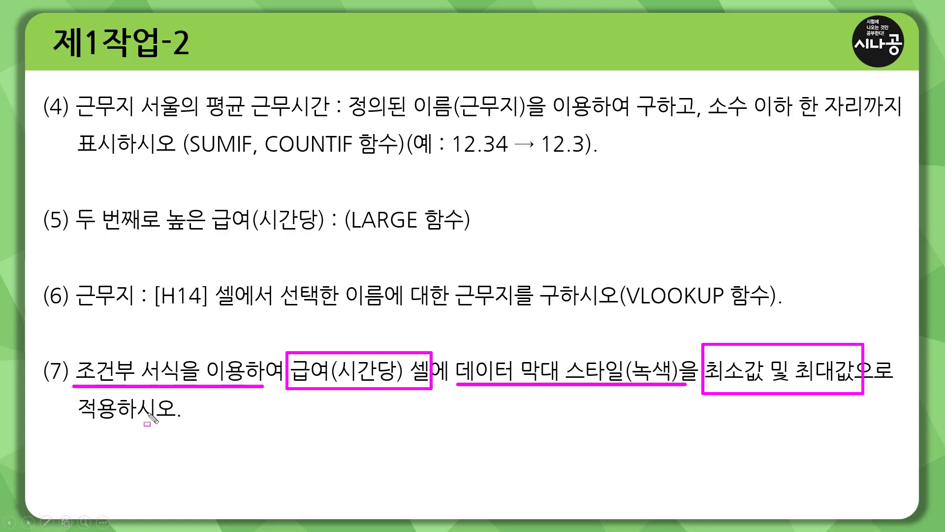
pyautogui.hotkey('alt', 'Tab')
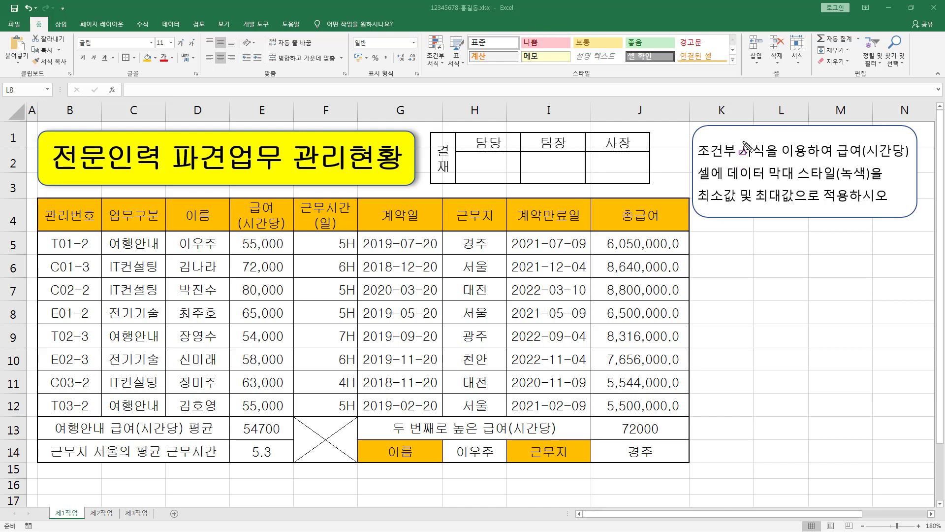
pyautogui.moveTo(737, 139); pyautogui.dragTo(768, 162)
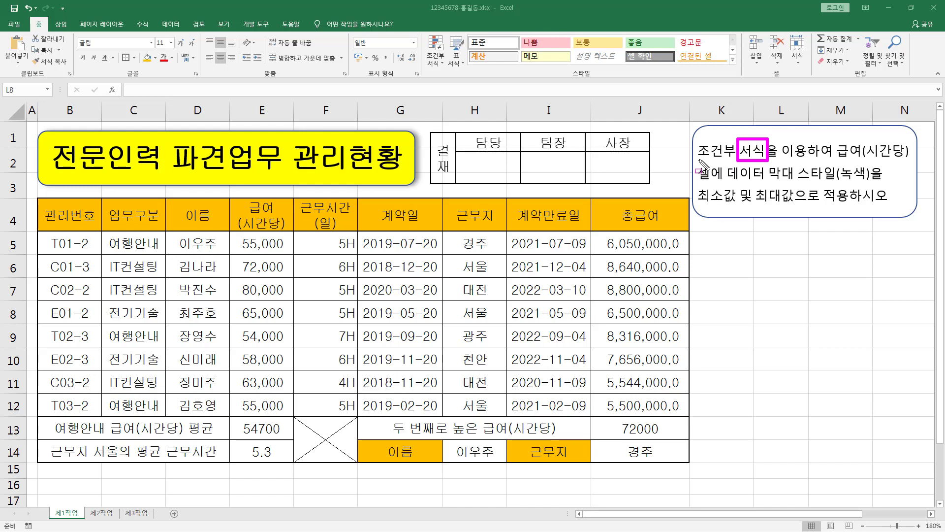
pyautogui.moveTo(698, 158); pyautogui.dragTo(736, 159)
pyautogui.moveTo(837, 161); pyautogui.dragTo(917, 160)
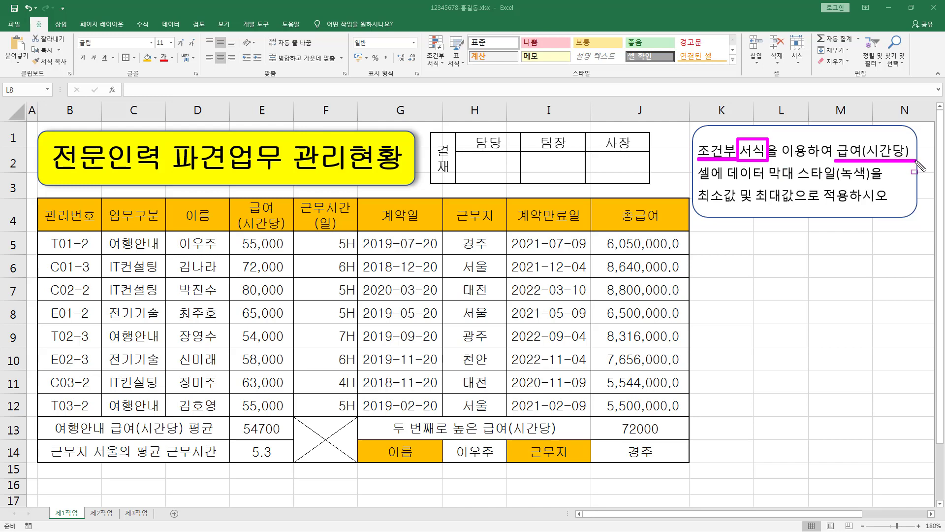
pyautogui.moveTo(729, 183); pyautogui.dragTo(870, 183)
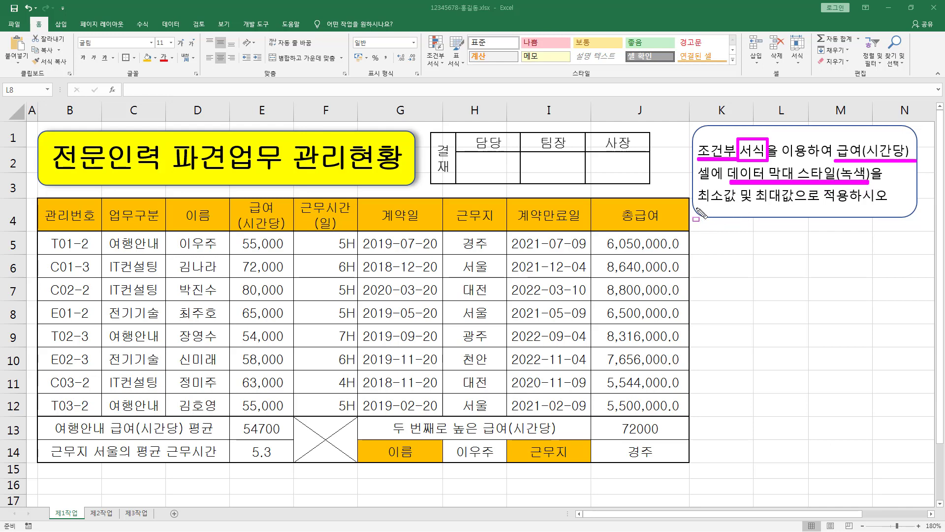
pyautogui.moveTo(695, 207); pyautogui.dragTo(789, 208)
pyautogui.moveTo(238, 235)
pyautogui.mouseDown()
pyautogui.moveTo(261, 380)
pyautogui.moveTo(295, 427)
pyautogui.moveTo(291, 414)
pyautogui.mouseUp()
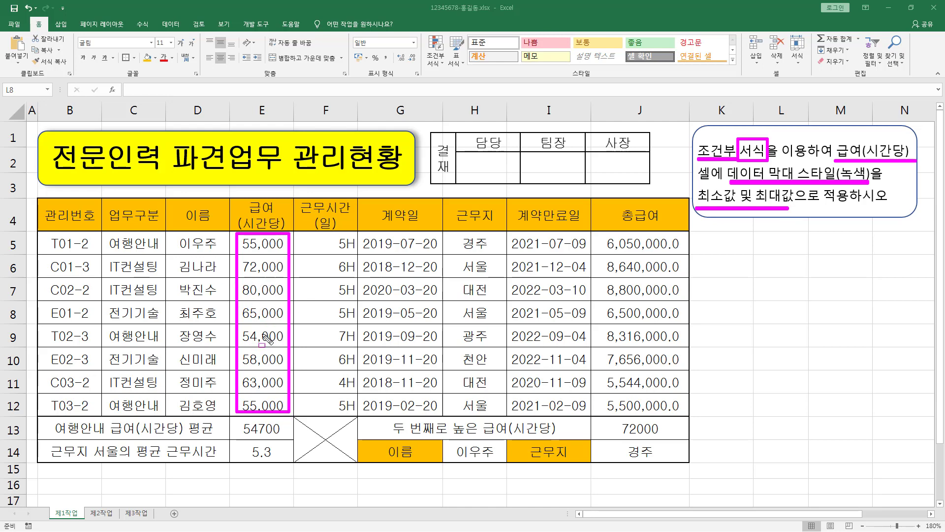
pyautogui.press('Escape')
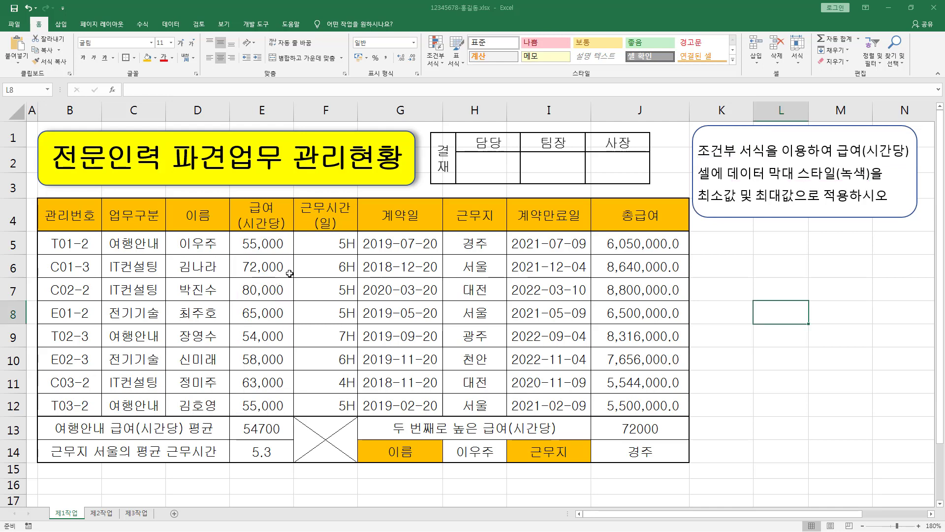
# Start a new custom data bar conditional formatting rule for the hourly pay cells E5:E12
pyautogui.moveTo(273, 243); pyautogui.dragTo(276, 404)
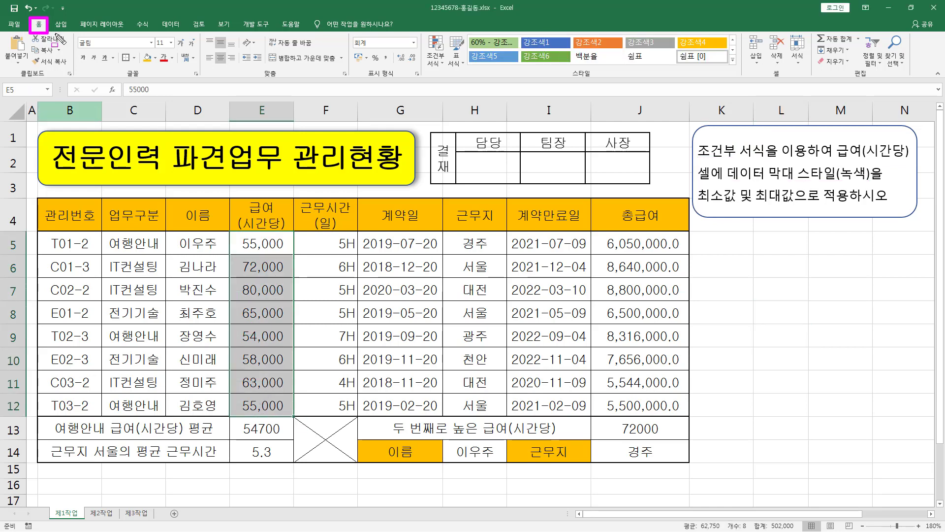
pyautogui.moveTo(427, 33); pyautogui.dragTo(450, 80)
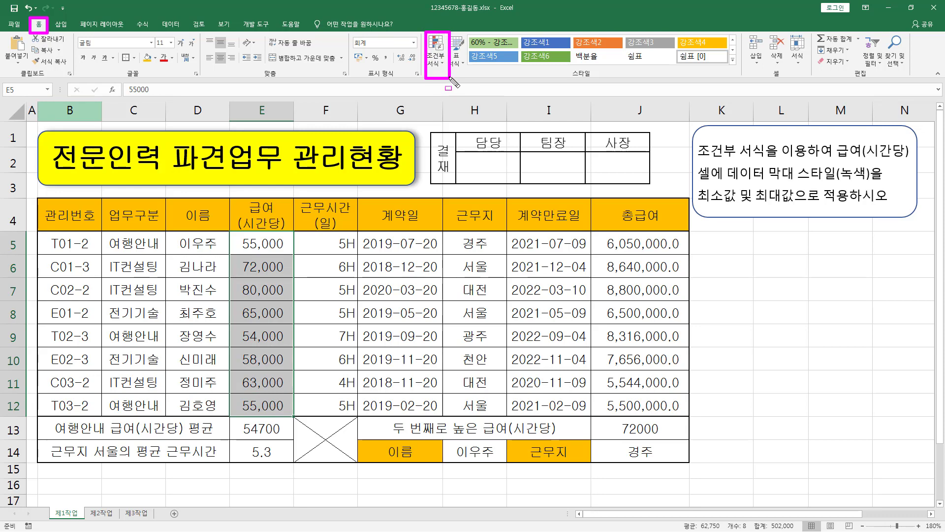
pyautogui.press('Escape')
pyautogui.click(438, 64)
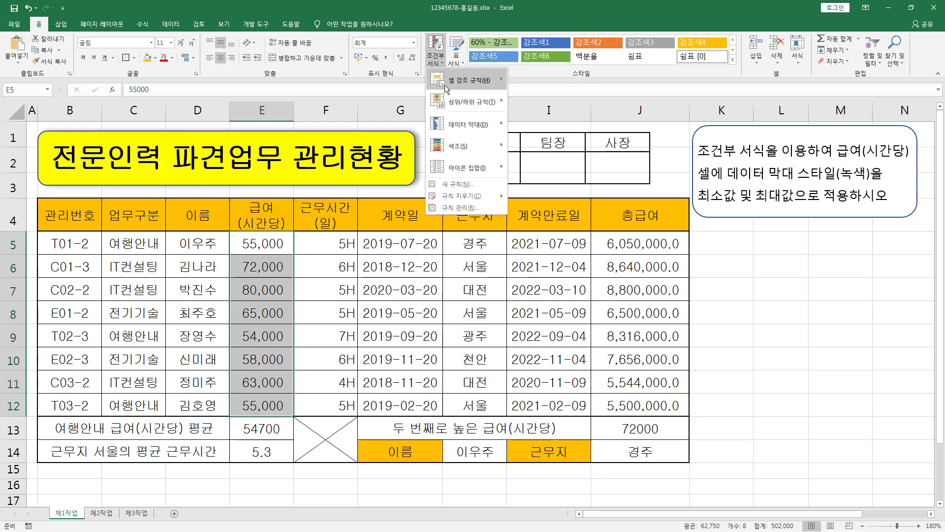
pyautogui.moveTo(466, 128)
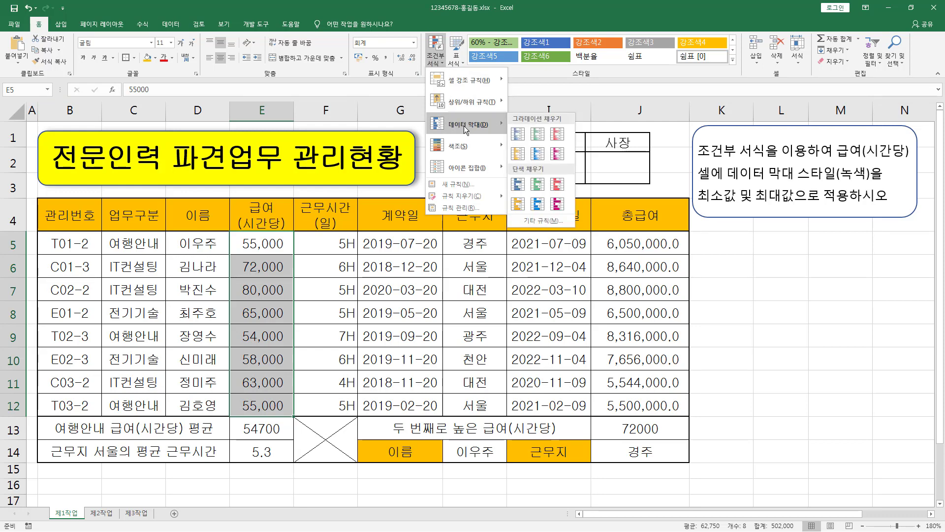
pyautogui.click(544, 221)
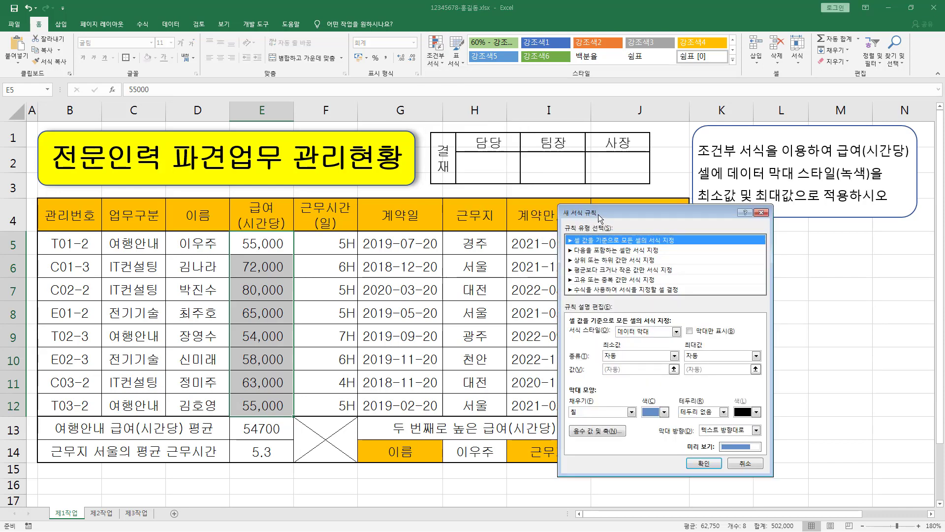
pyautogui.moveTo(599, 214); pyautogui.dragTo(400, 159)
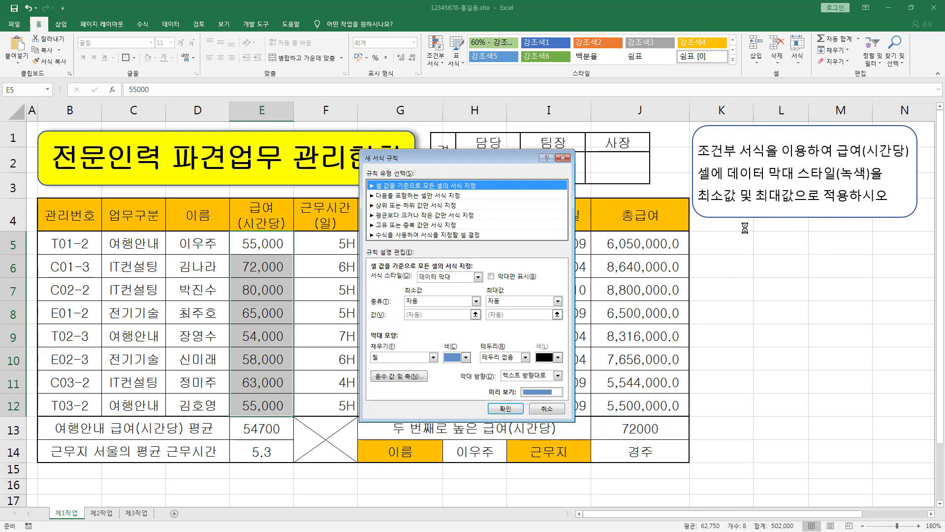
# Set the data bar rule's minimum type to 최소값 and its maximum type to 최대값
pyautogui.click(470, 299)
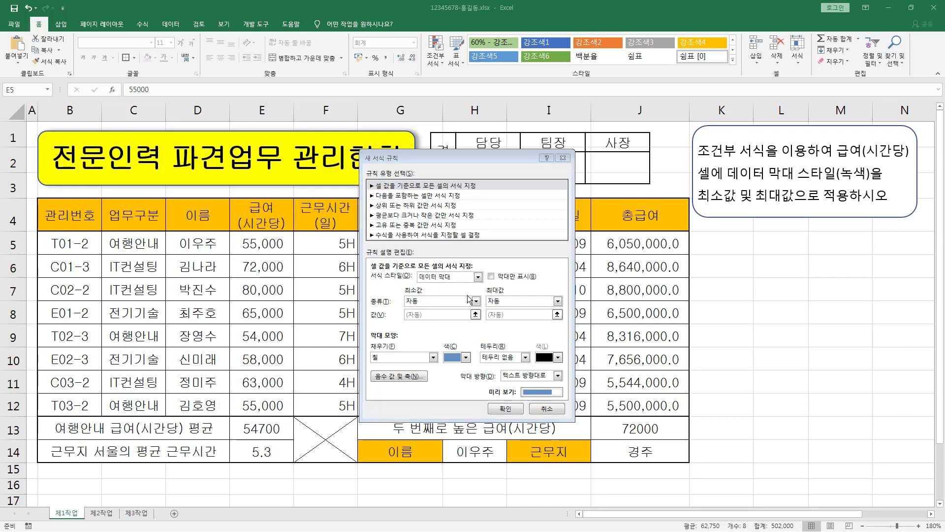
pyautogui.click(443, 302)
pyautogui.click(429, 313)
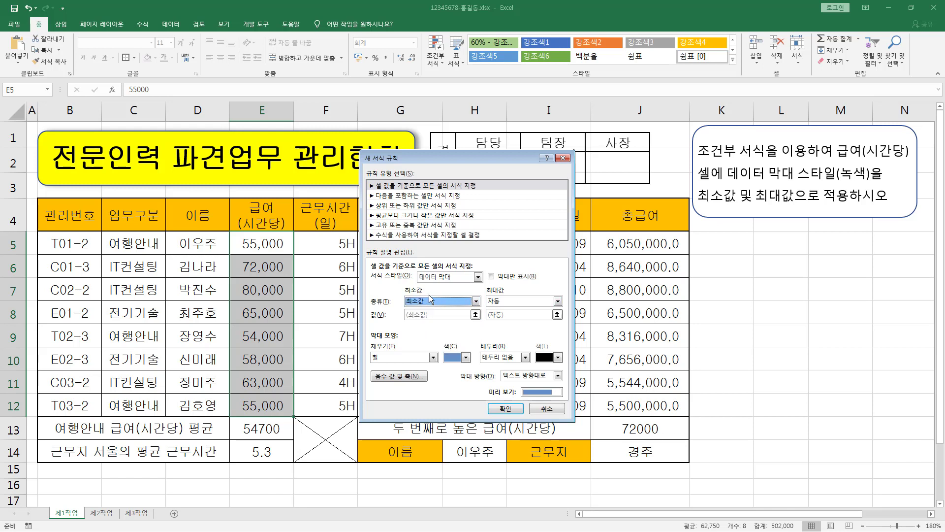
pyautogui.click(505, 302)
pyautogui.click(506, 313)
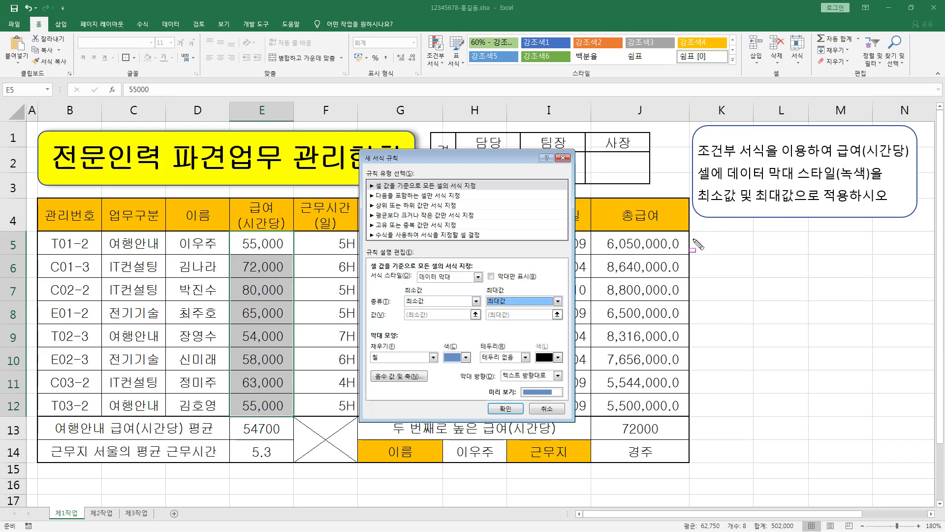
# Set the data bar fill colour to standard green (녹색) and apply the rule to the hourly pay cells
pyautogui.click(467, 359)
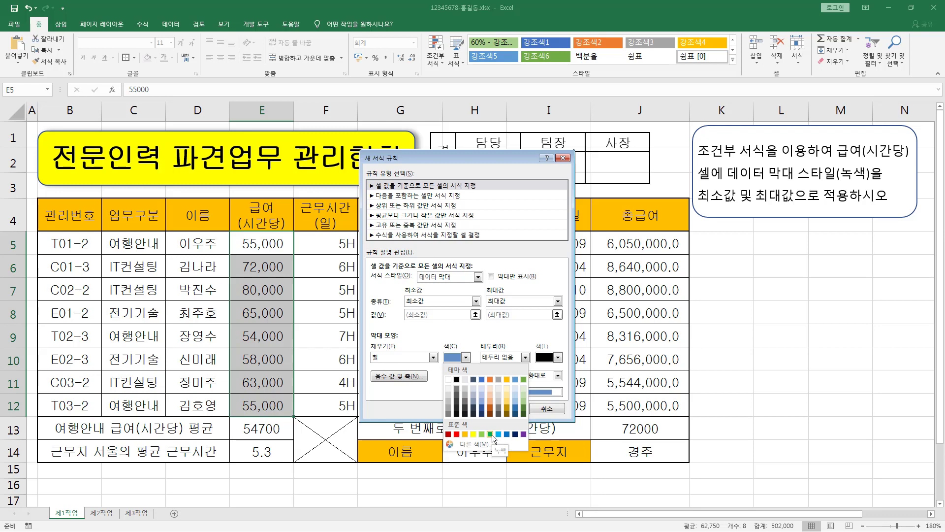
pyautogui.click(491, 434)
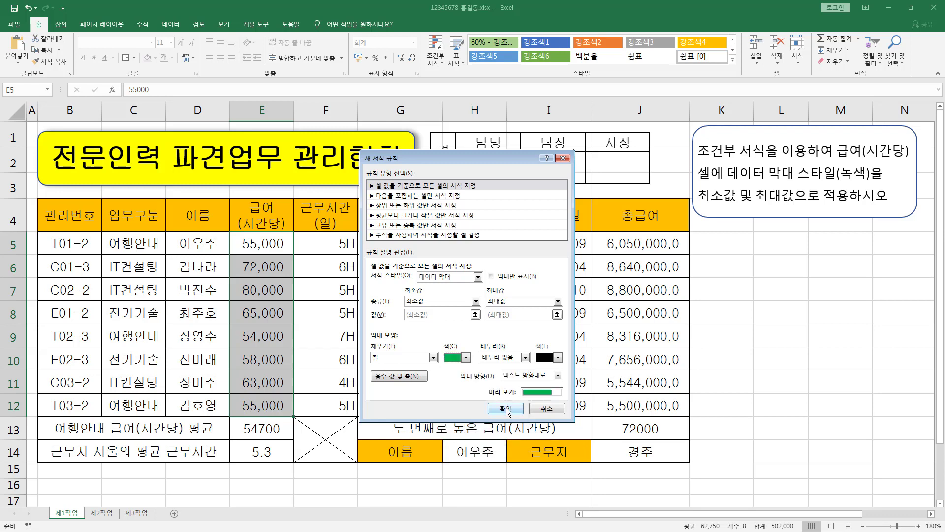
pyautogui.click(506, 408)
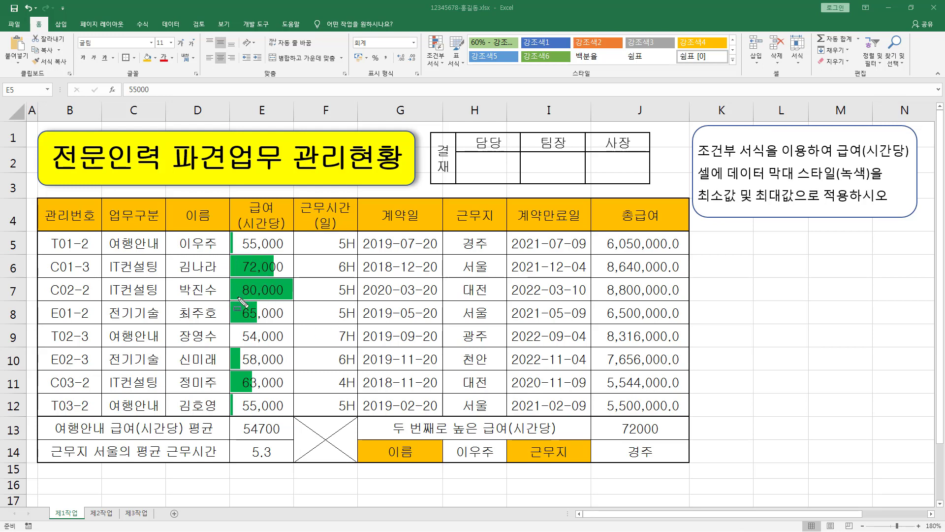
pyautogui.moveTo(238, 282); pyautogui.dragTo(288, 297)
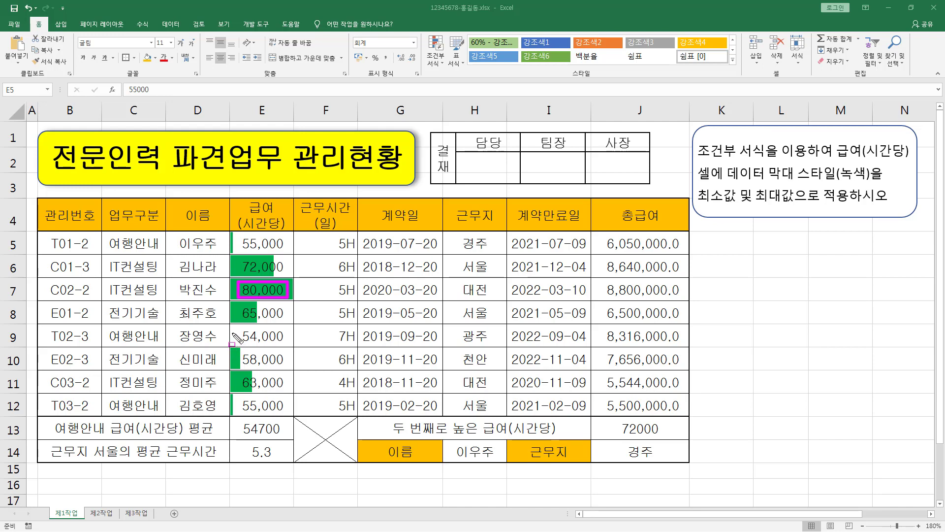
pyautogui.moveTo(240, 327); pyautogui.dragTo(282, 345)
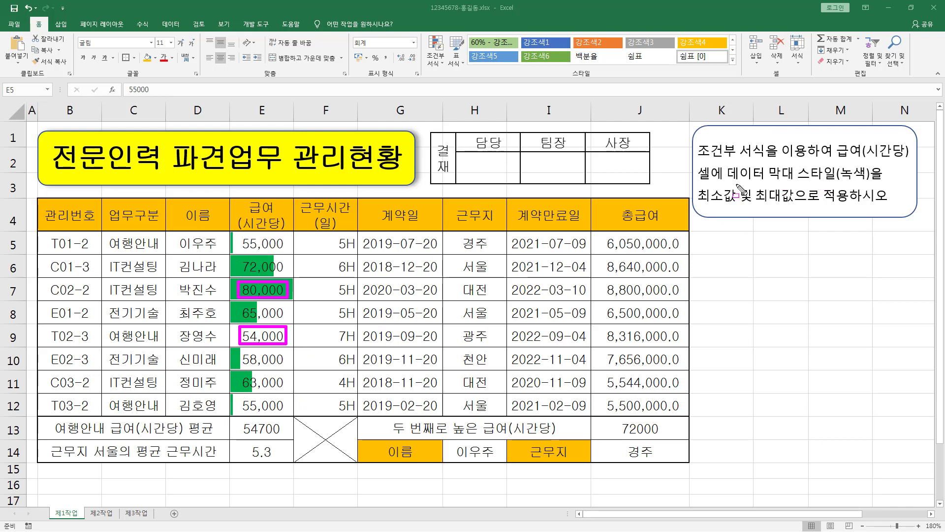
pyautogui.moveTo(727, 182); pyautogui.dragTo(837, 181)
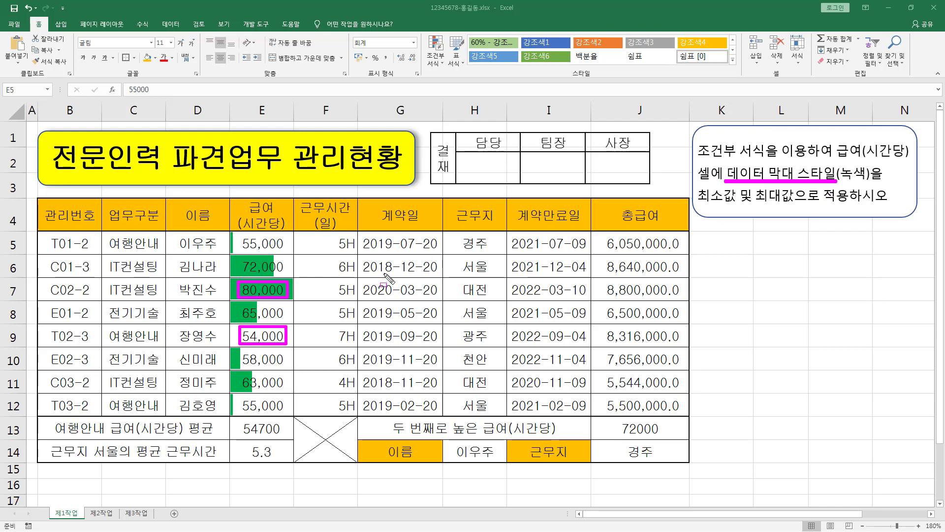
pyautogui.press('Escape')
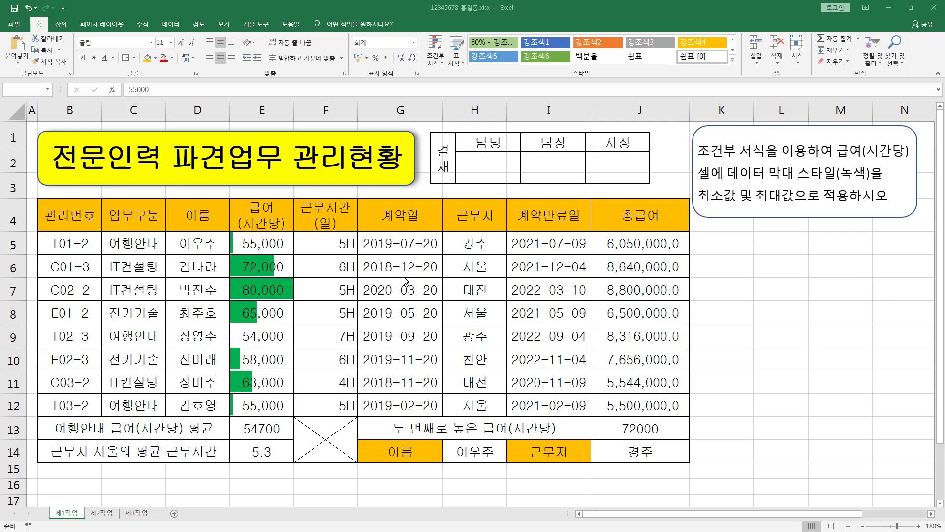
pyautogui.click(465, 310)
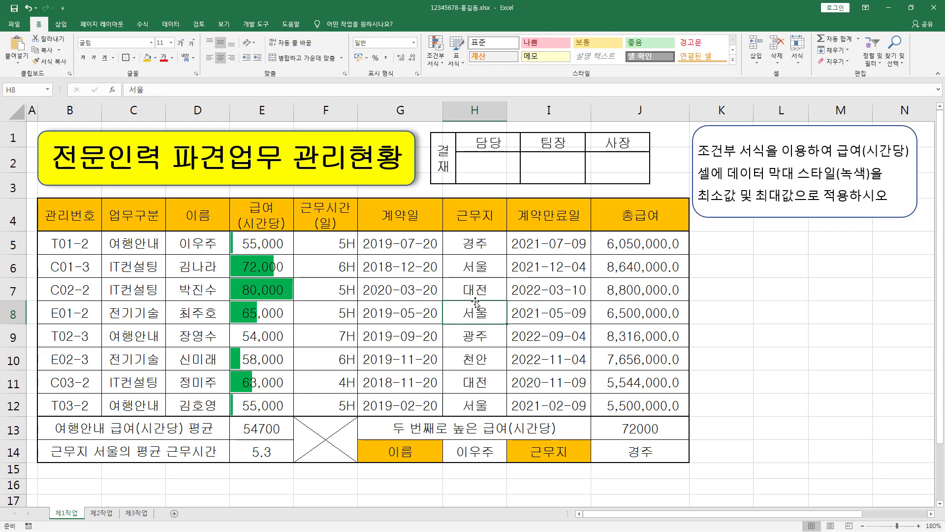
pyautogui.hotkey('ctrl', '2')
pyautogui.moveTo(514, 232)
pyautogui.mouseDown()
pyautogui.moveTo(547, 370)
pyautogui.moveTo(572, 403)
pyautogui.mouseUp()
pyautogui.moveTo(606, 239)
pyautogui.mouseDown()
pyautogui.moveTo(678, 428)
pyautogui.moveTo(672, 395)
pyautogui.mouseUp()
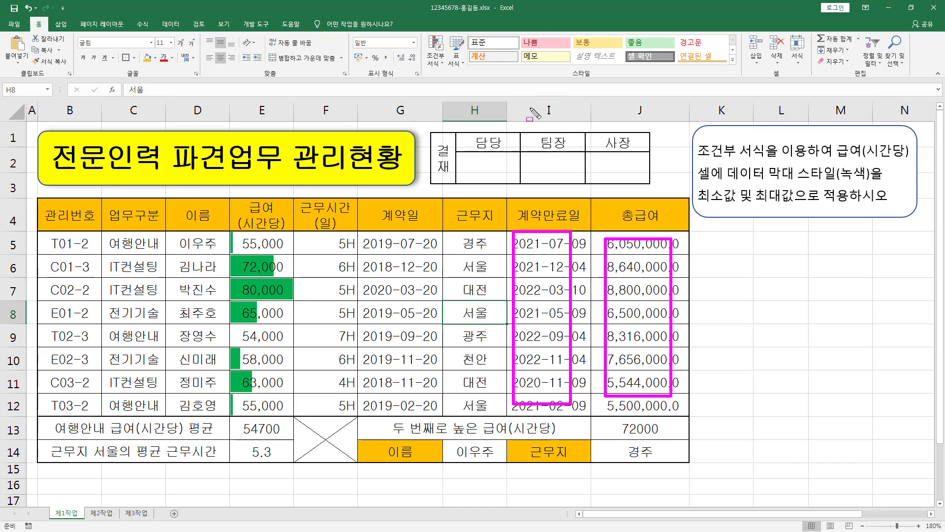
pyautogui.moveTo(530, 117)
pyautogui.mouseDown()
pyautogui.moveTo(547, 102)
pyautogui.moveTo(563, 118)
pyautogui.mouseUp()
pyautogui.moveTo(621, 98); pyautogui.dragTo(652, 119)
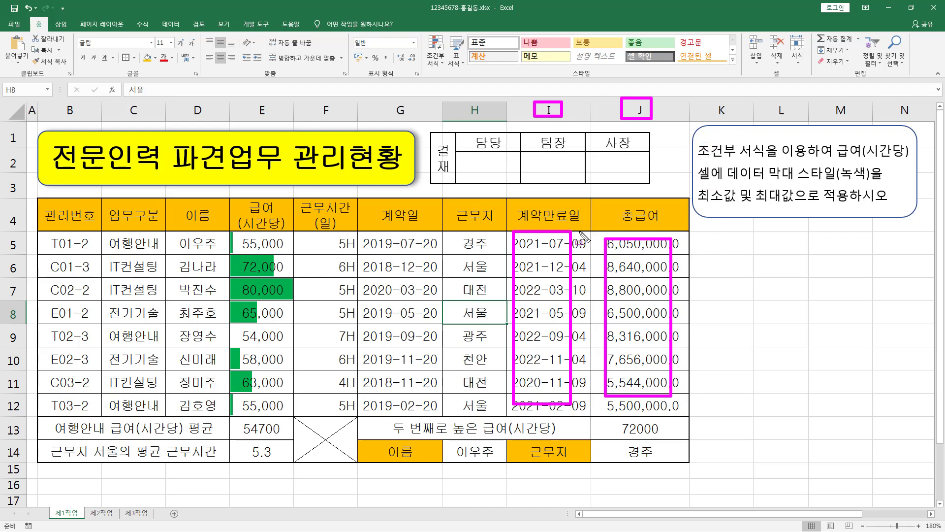
pyautogui.press('Escape')
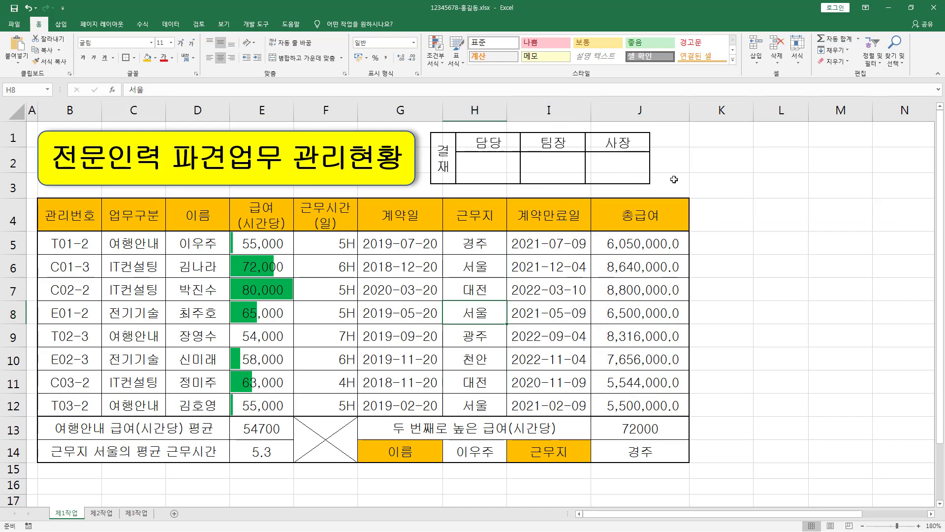
# Move the 결재 approval box picture so its outer edge lines up with the end of column J, and deselect it
pyautogui.click(646, 170)
pyautogui.moveTo(650, 168); pyautogui.dragTo(690, 169)
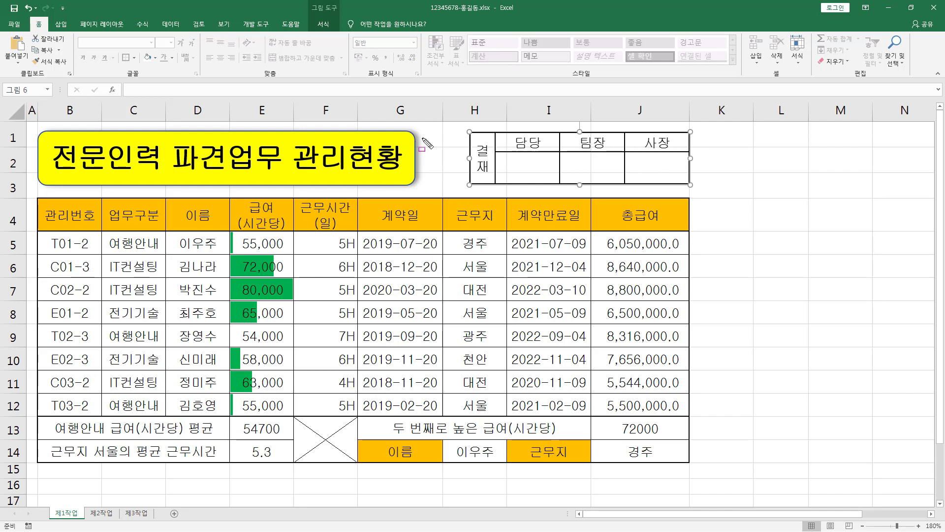
pyautogui.moveTo(419, 129); pyautogui.dragTo(464, 189)
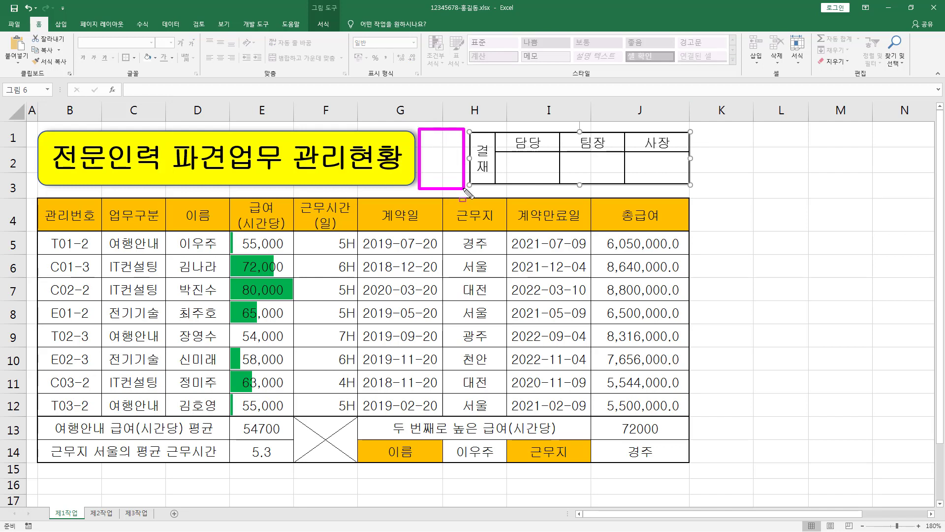
pyautogui.click(777, 260)
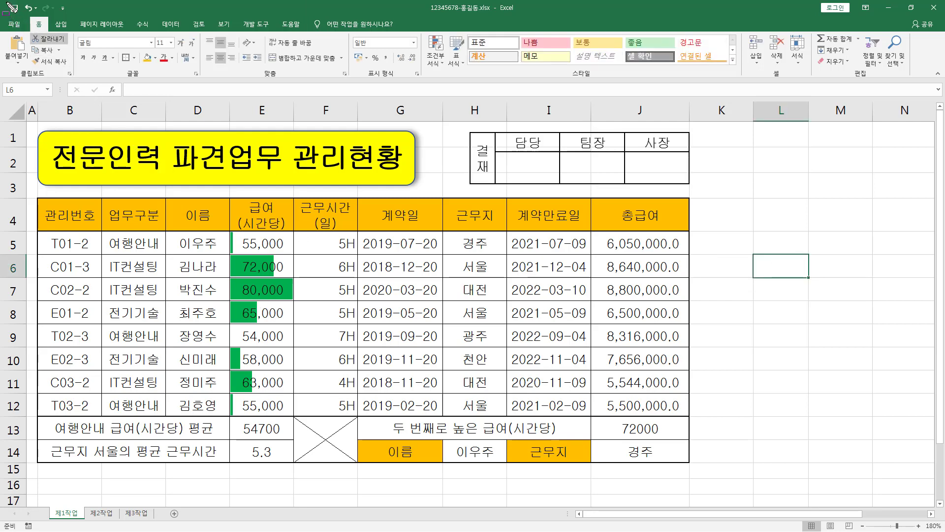
# Save the workbook with the finished first sheet
pyautogui.hotkey('ctrl', '2')
pyautogui.moveTo(5, 2); pyautogui.dragTo(23, 16)
pyautogui.press('Escape')
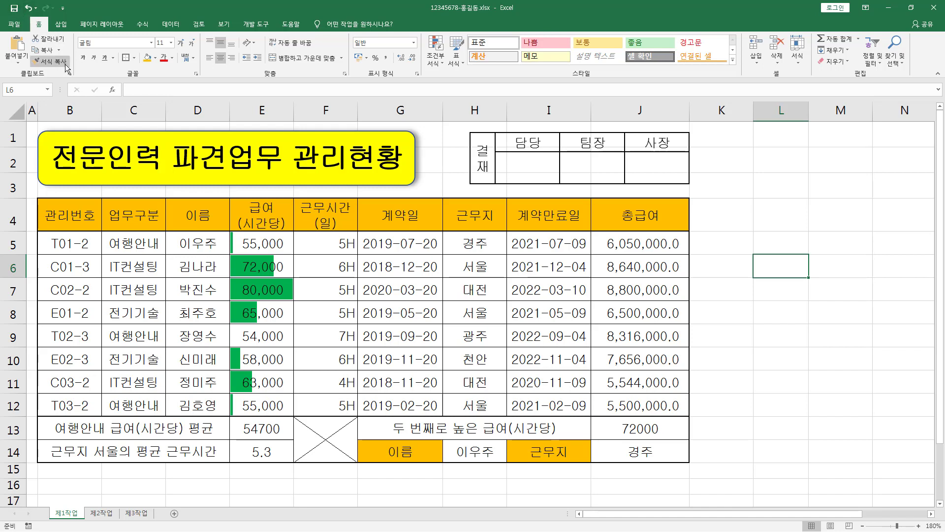
pyautogui.click(13, 9)
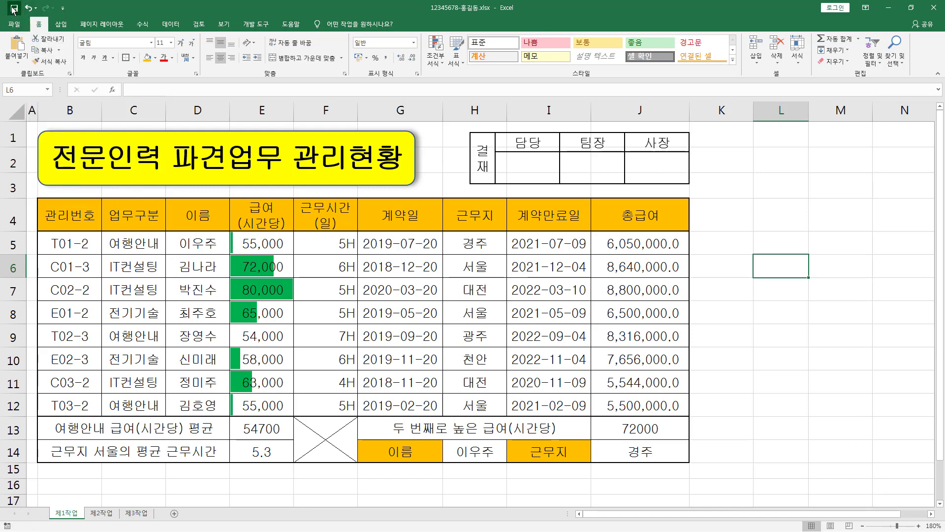